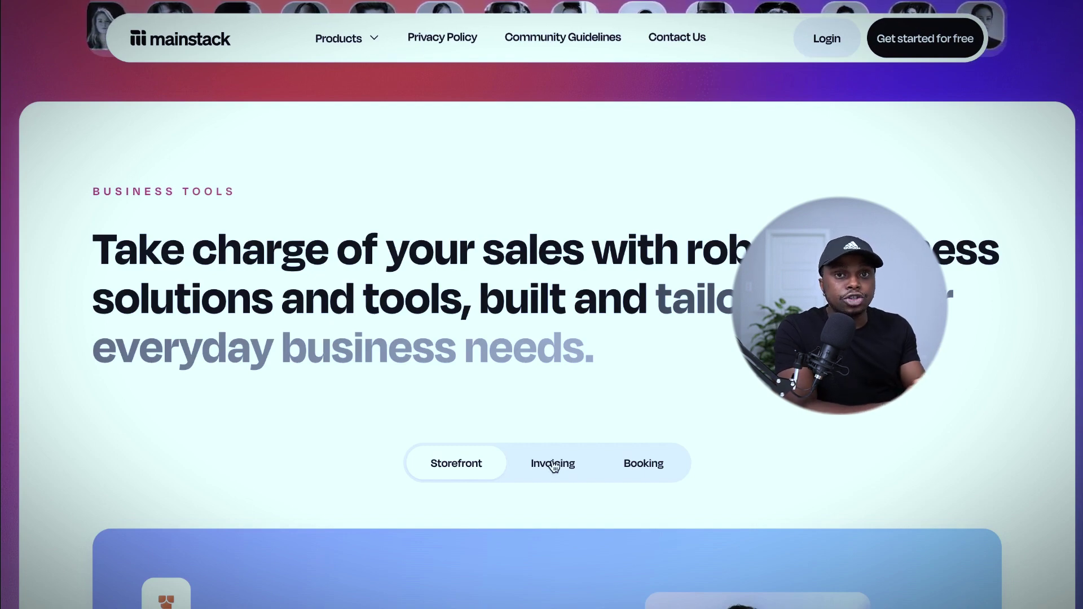
Sign in to Mainstack with the saved account email and the account password.
scroll(552, 464, down, 6)
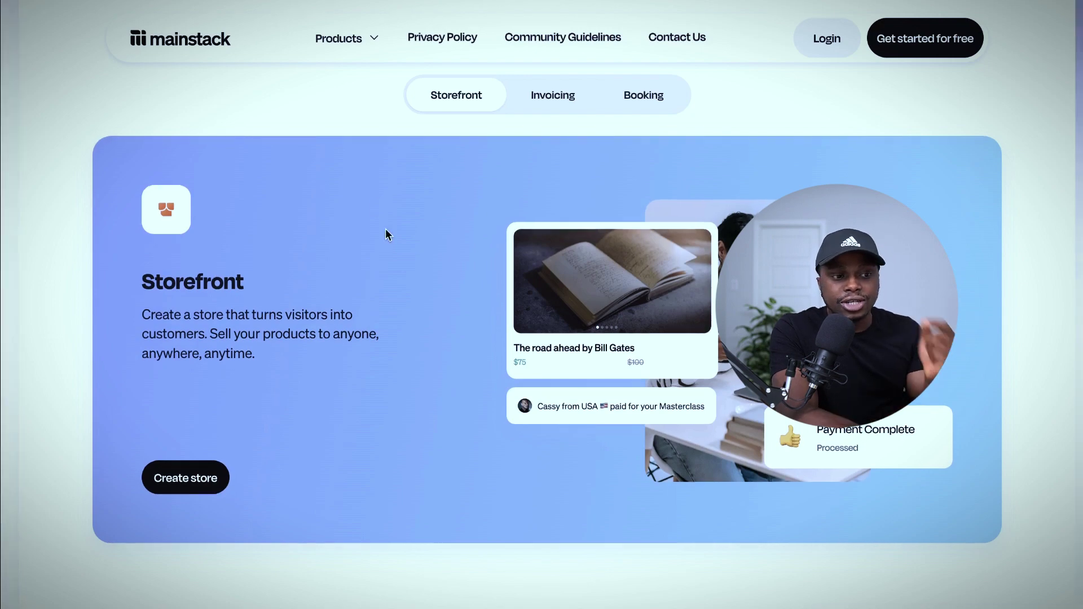
scroll(1072, 310, down, 5)
scroll(1072, 310, down, 11)
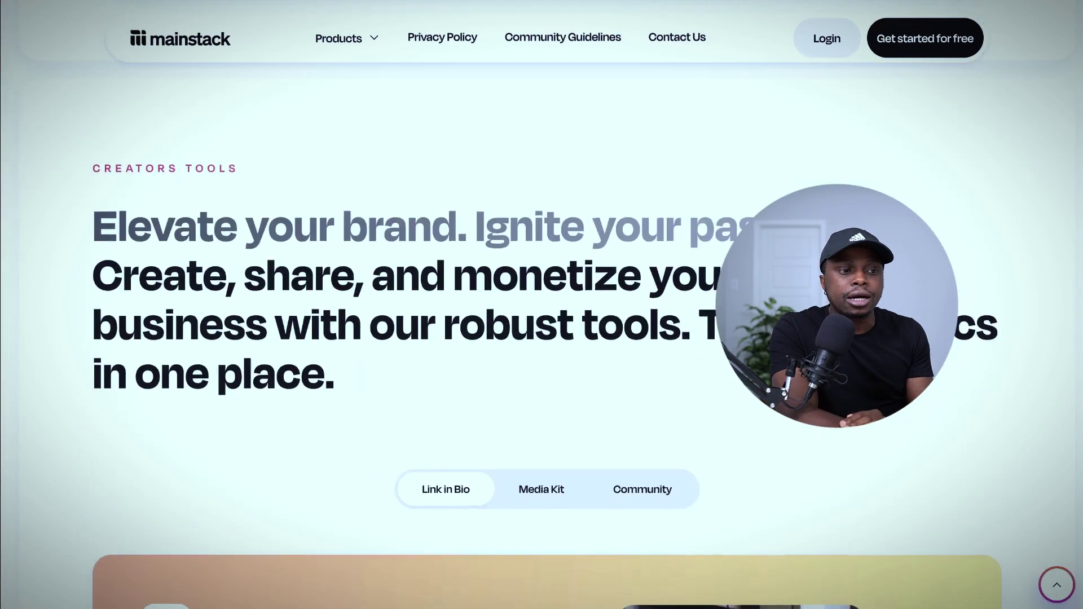
scroll(542, 339, down, 5)
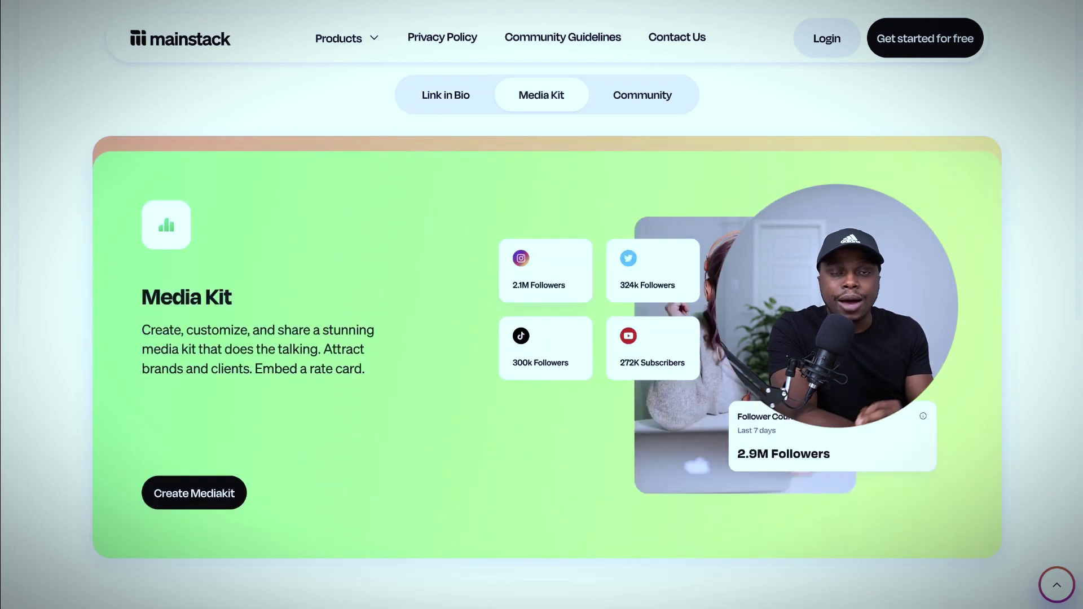
scroll(542, 339, down, 10)
scroll(931, 127, up, 20)
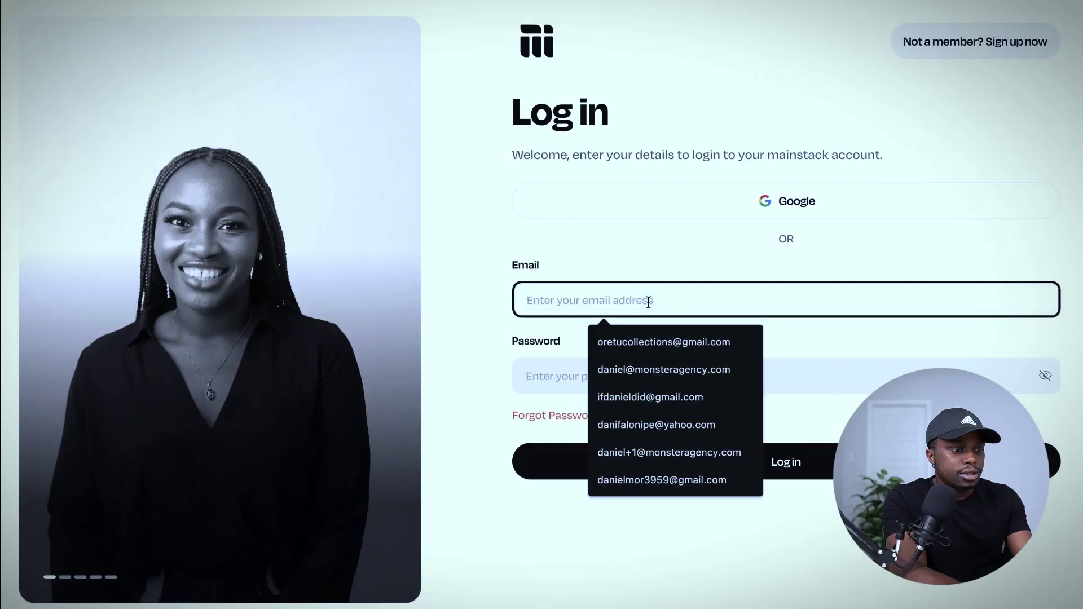
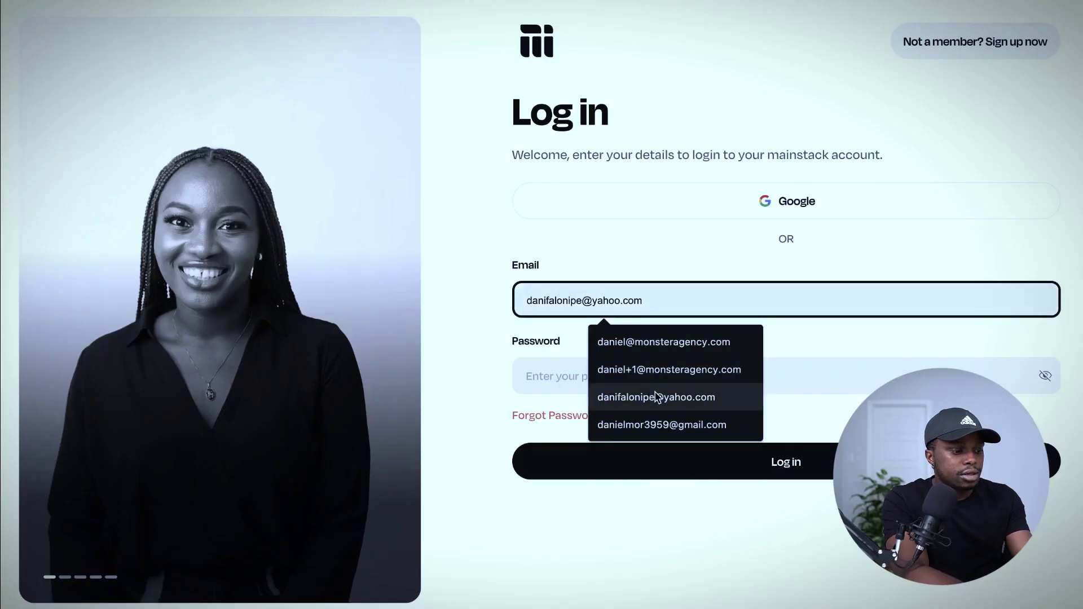
click(657, 397)
click(624, 367)
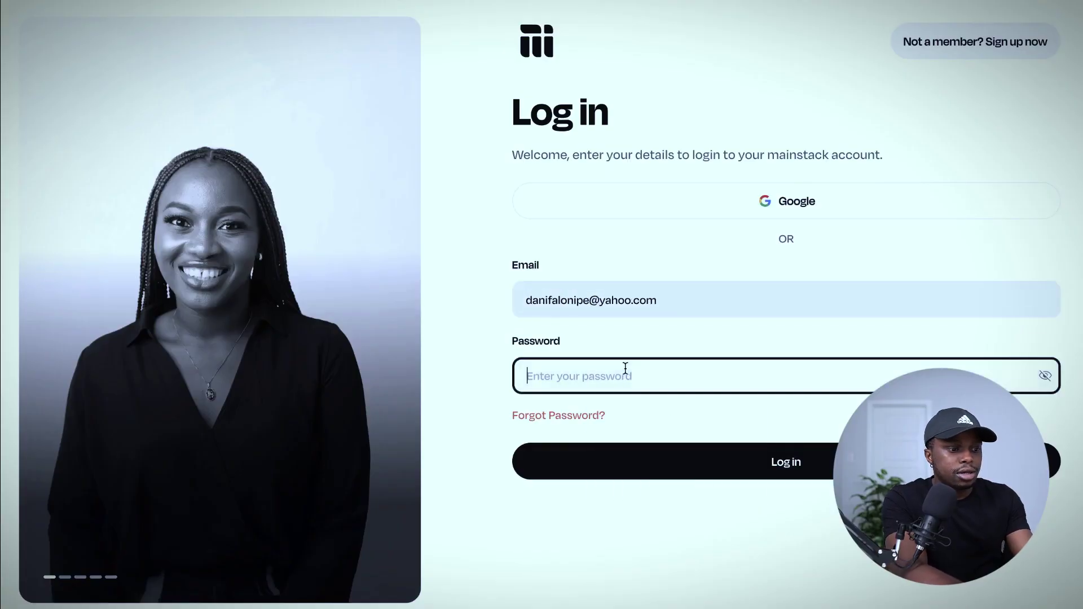
text(•••••••••••••)
key(Return)
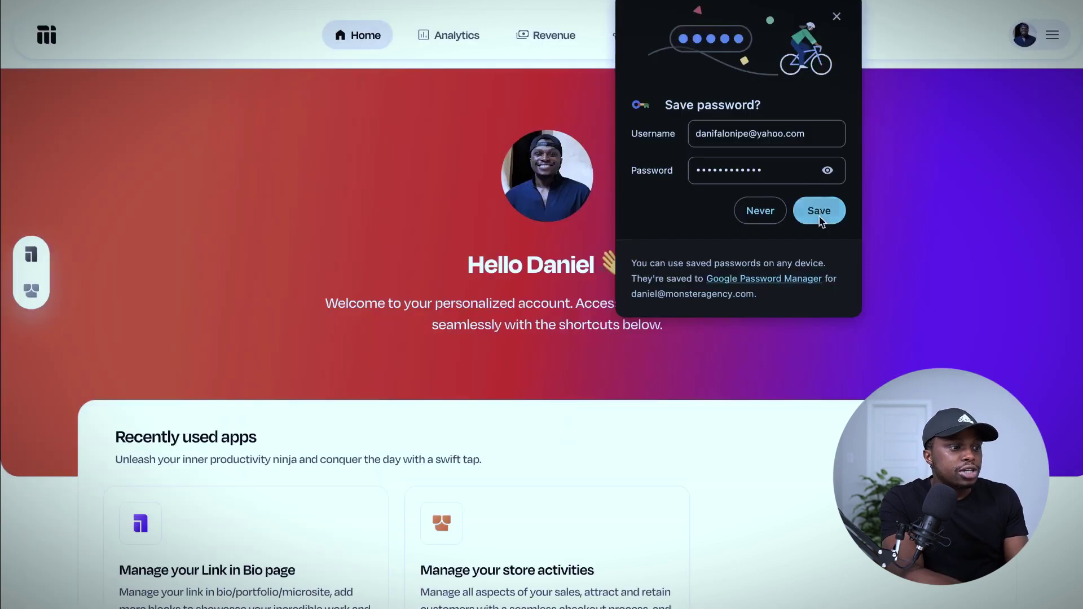
Let Chrome save the login and look over the home page's recently used apps.
click(819, 211)
scroll(702, 404, down, 2)
scroll(334, 50, up, 3)
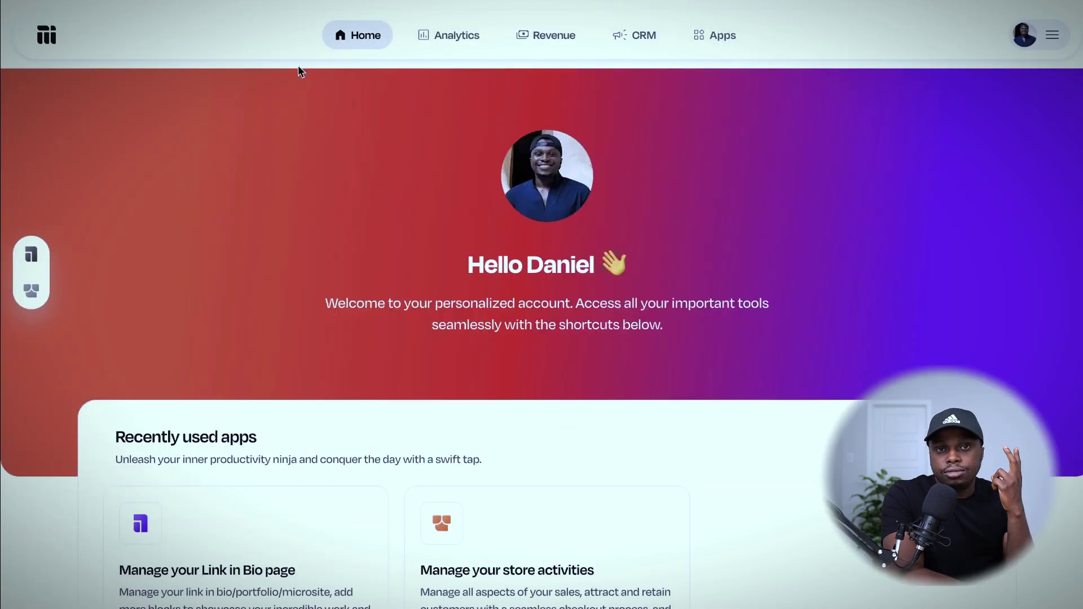
scroll(273, 184, down, 2)
scroll(272, 184, up, 2)
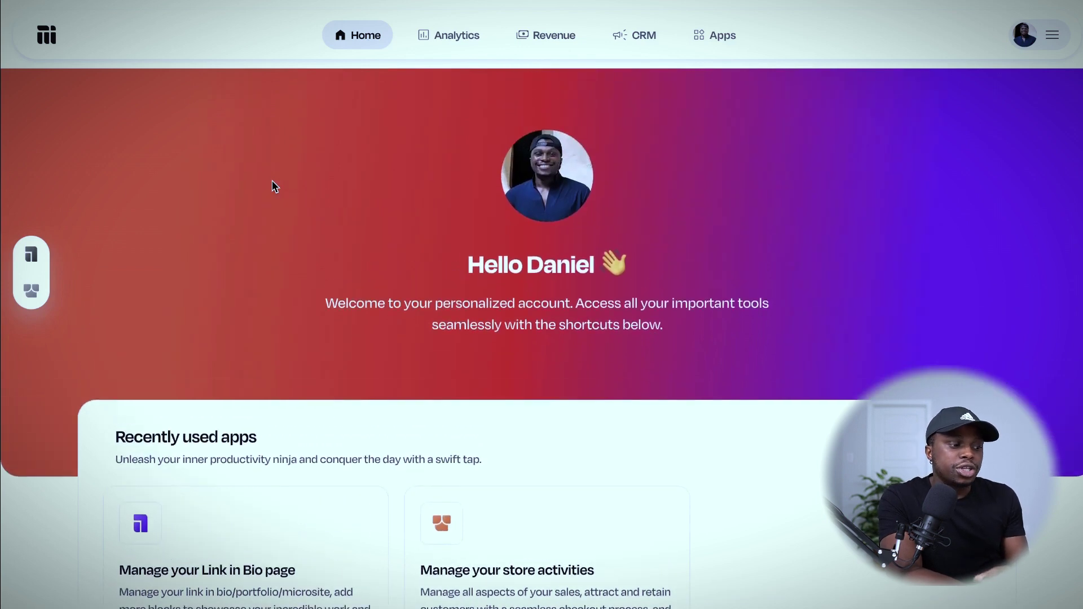
scroll(272, 184, down, 3)
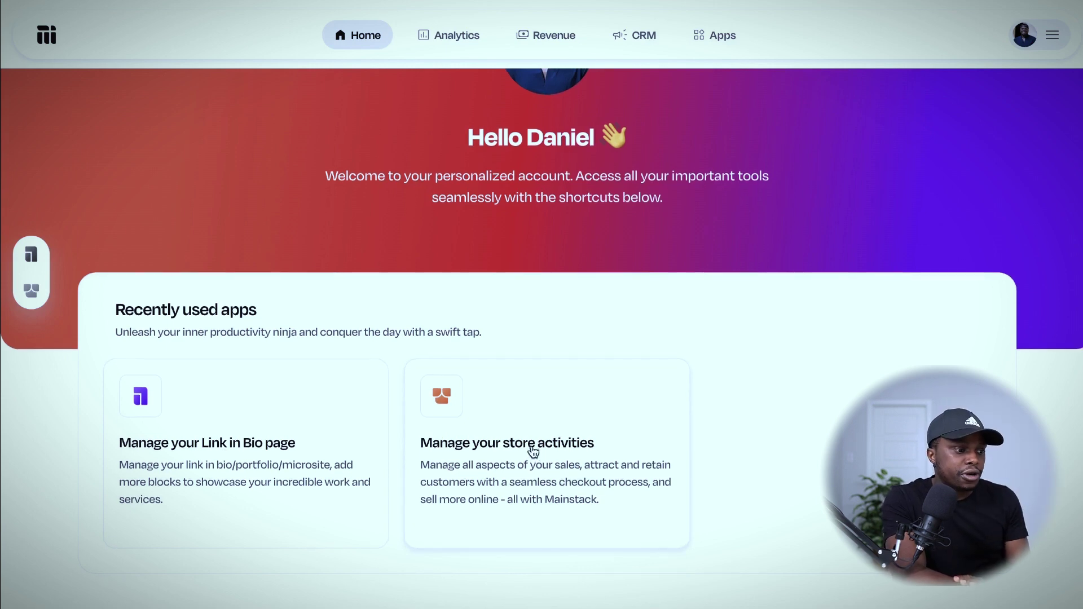
click(533, 452)
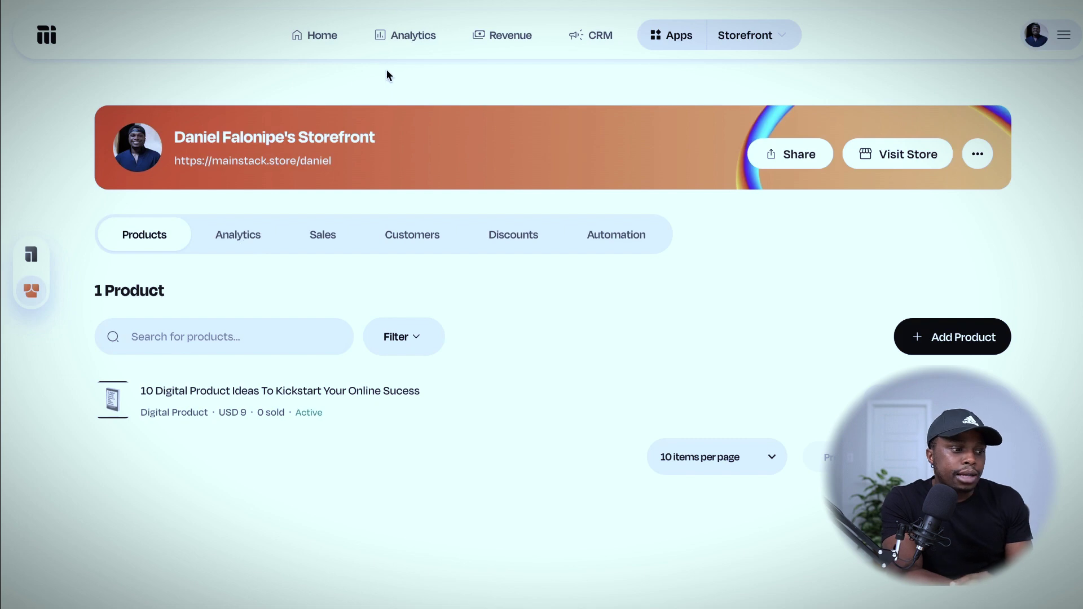
click(384, 50)
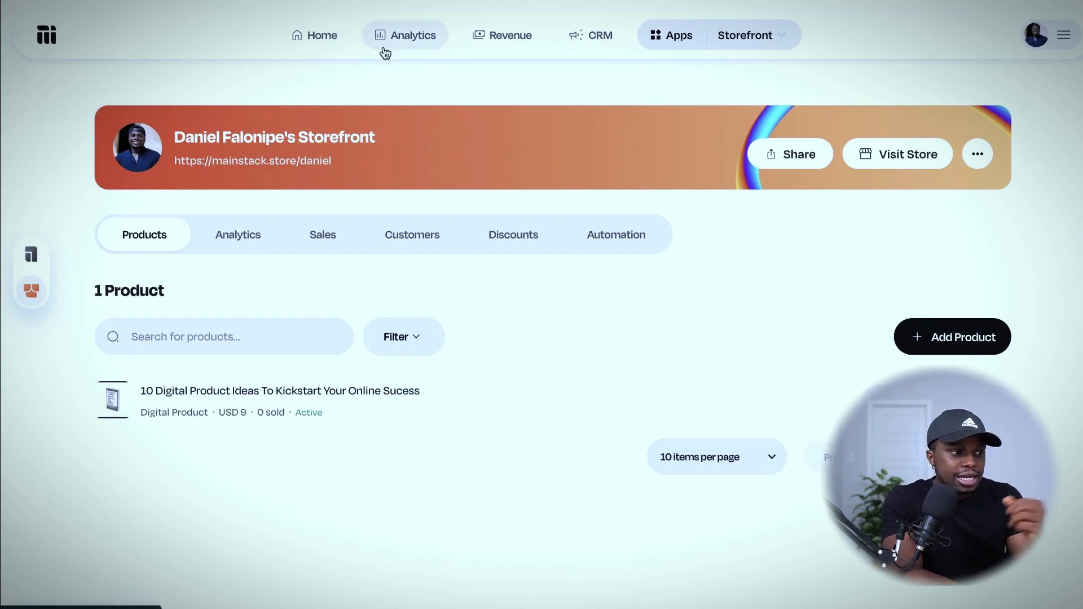
click(312, 46)
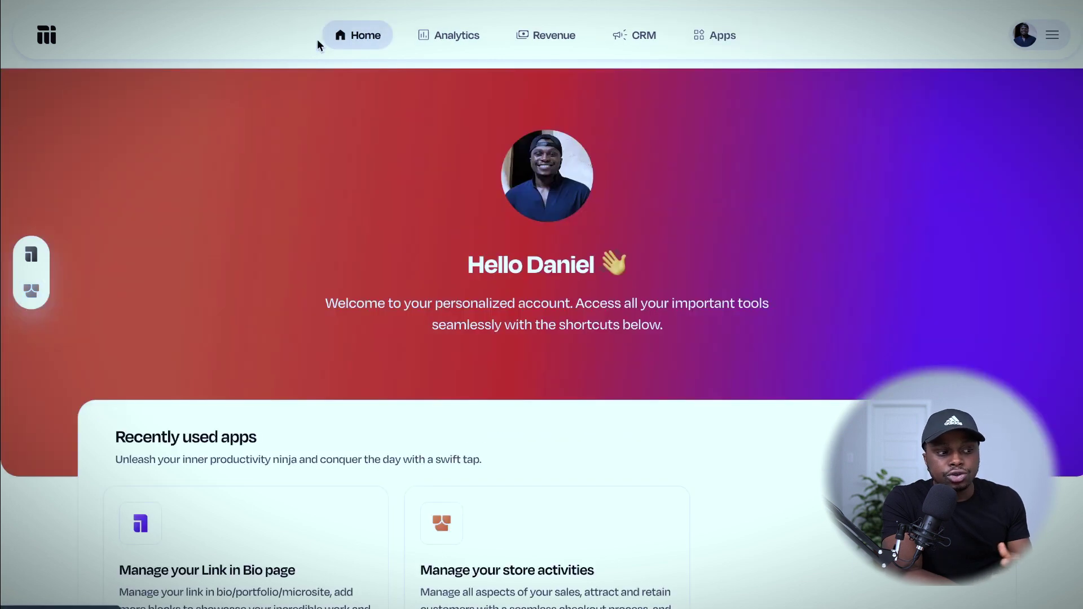
Review the Analytics page's 30-day Link In Bio views, link clicks, clickthrough rate and subscribers.
click(456, 34)
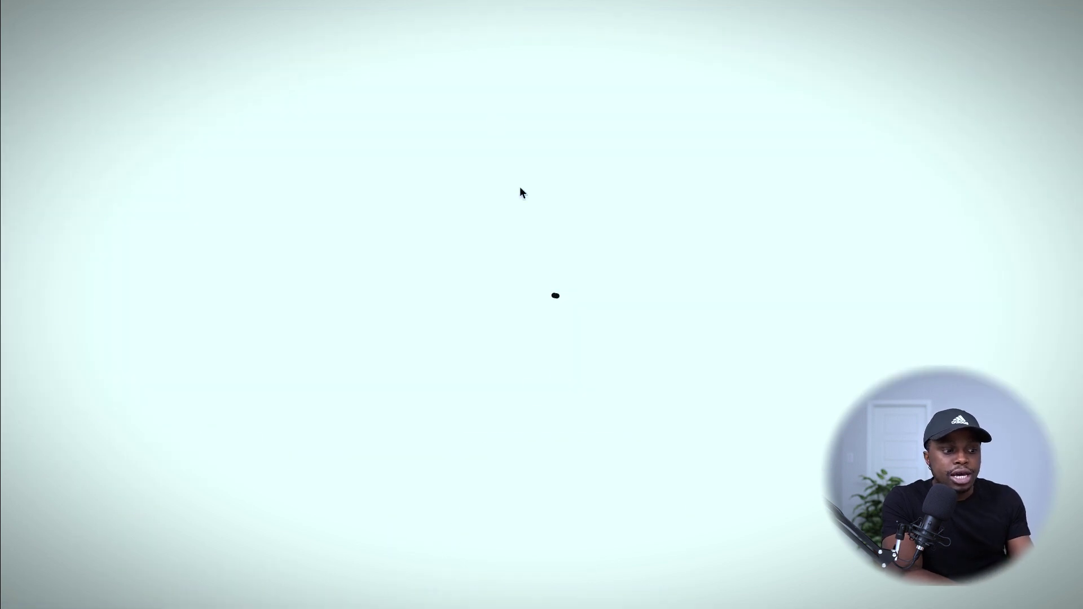
scroll(556, 277, down, 2)
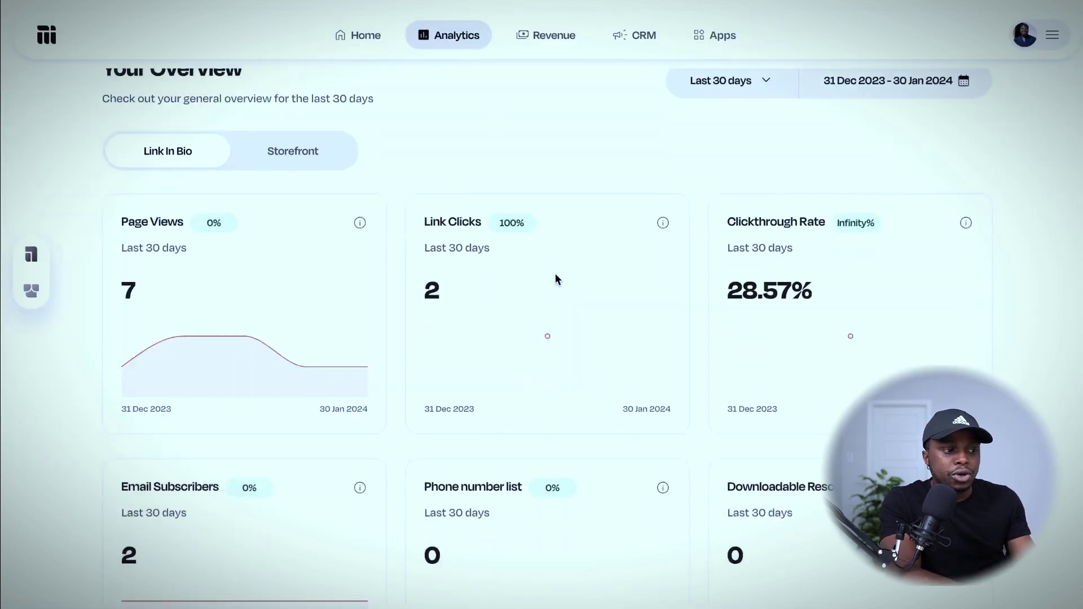
scroll(555, 277, up, 1)
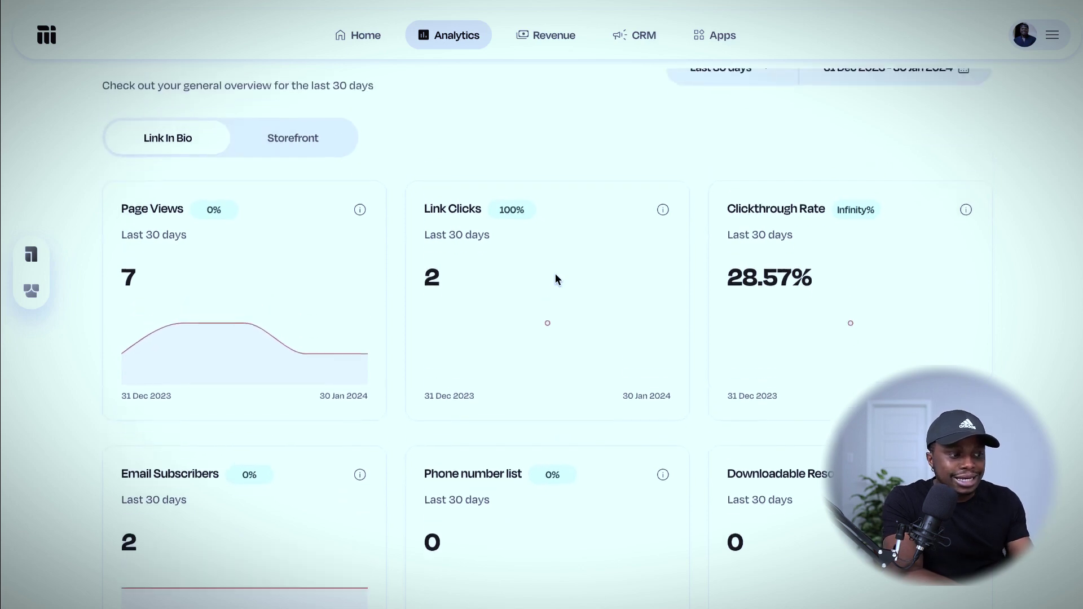
scroll(555, 279, down, 4)
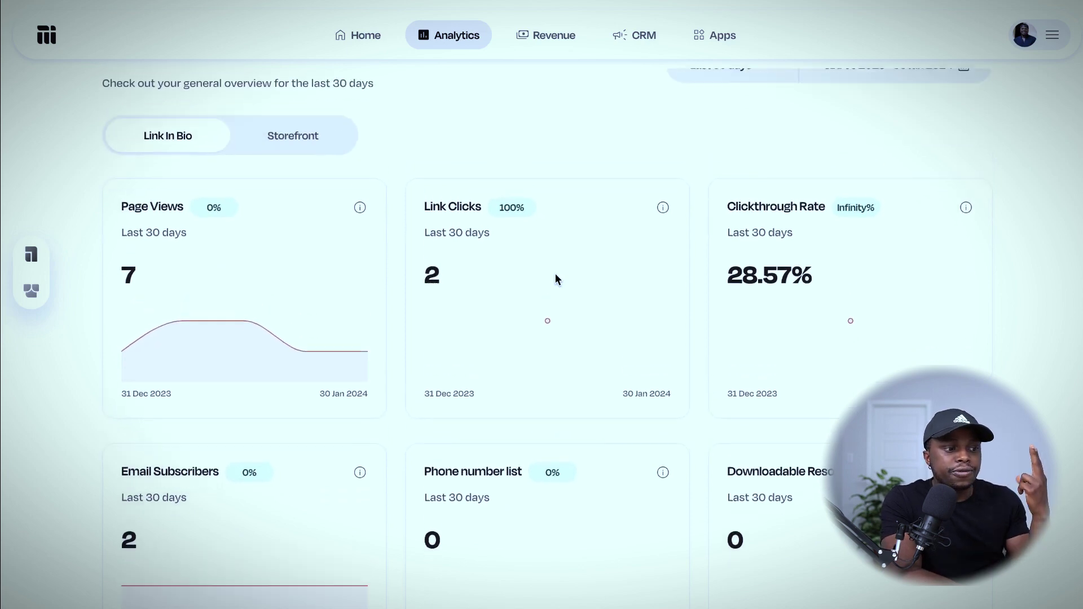
scroll(555, 279, down, 2)
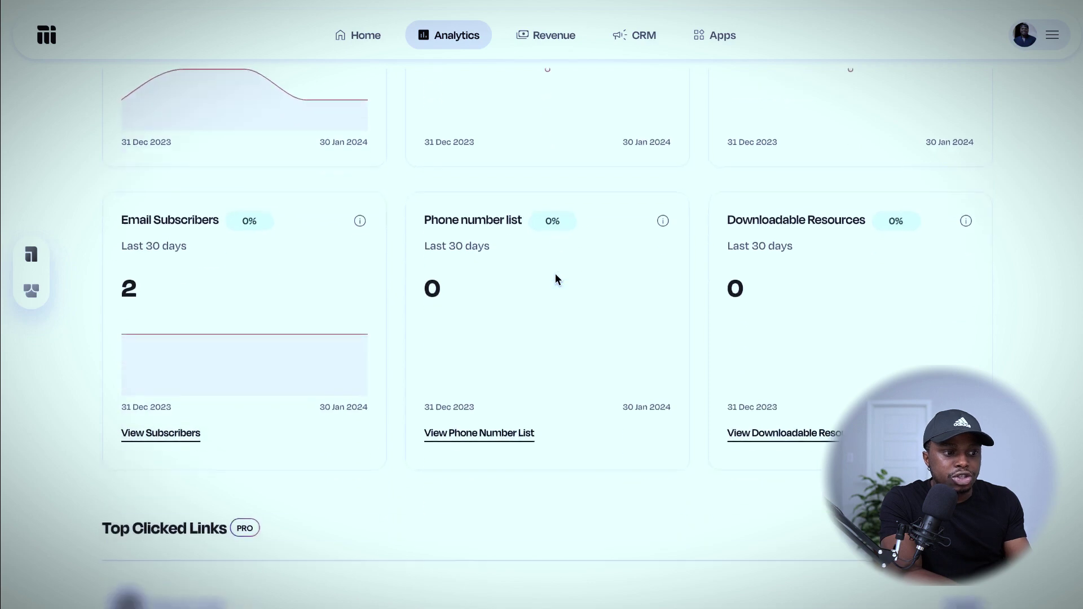
scroll(555, 279, down, 3)
scroll(555, 279, up, 1)
scroll(555, 278, up, 1)
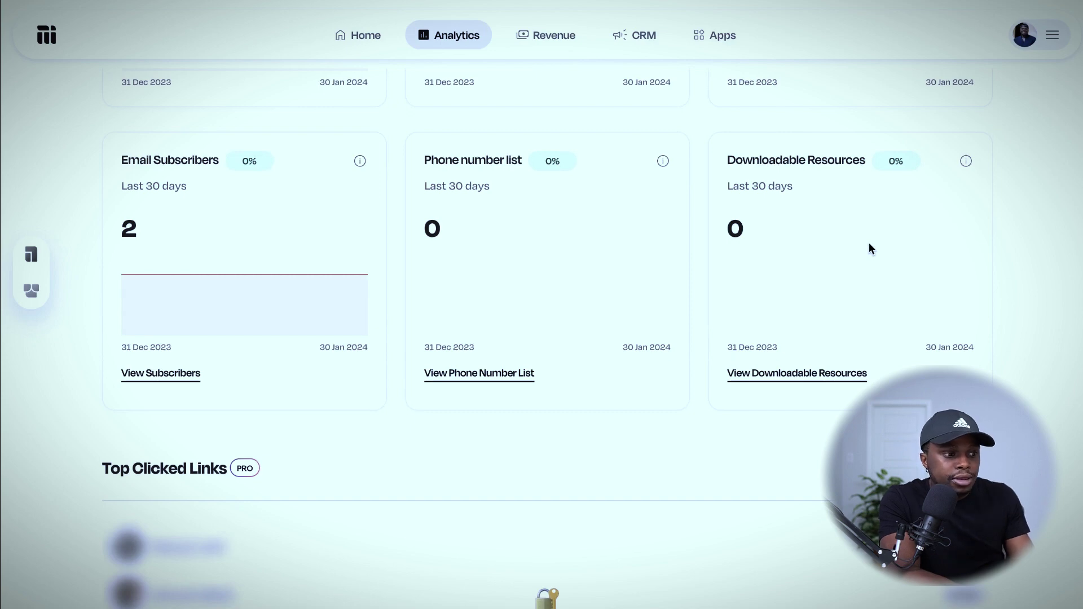
scroll(869, 244, down, 3)
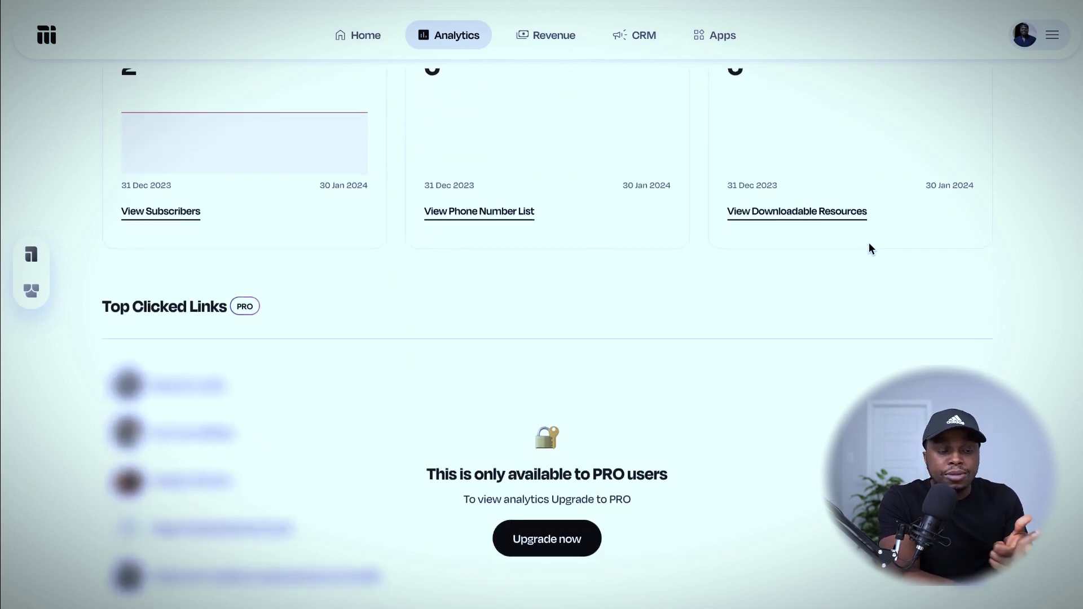
scroll(869, 245, up, 5)
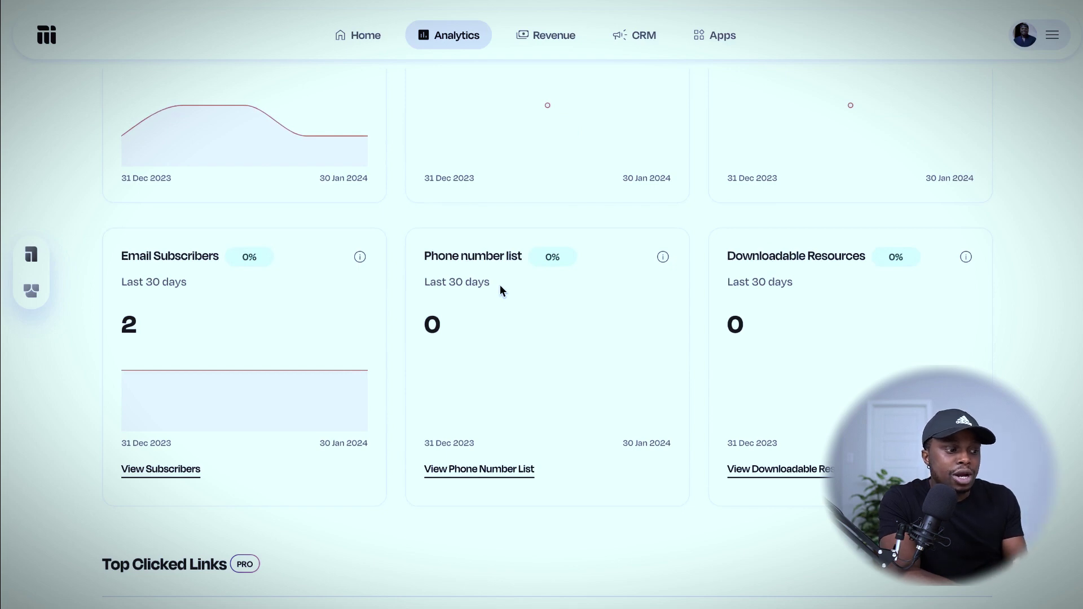
scroll(328, 314, down, 7)
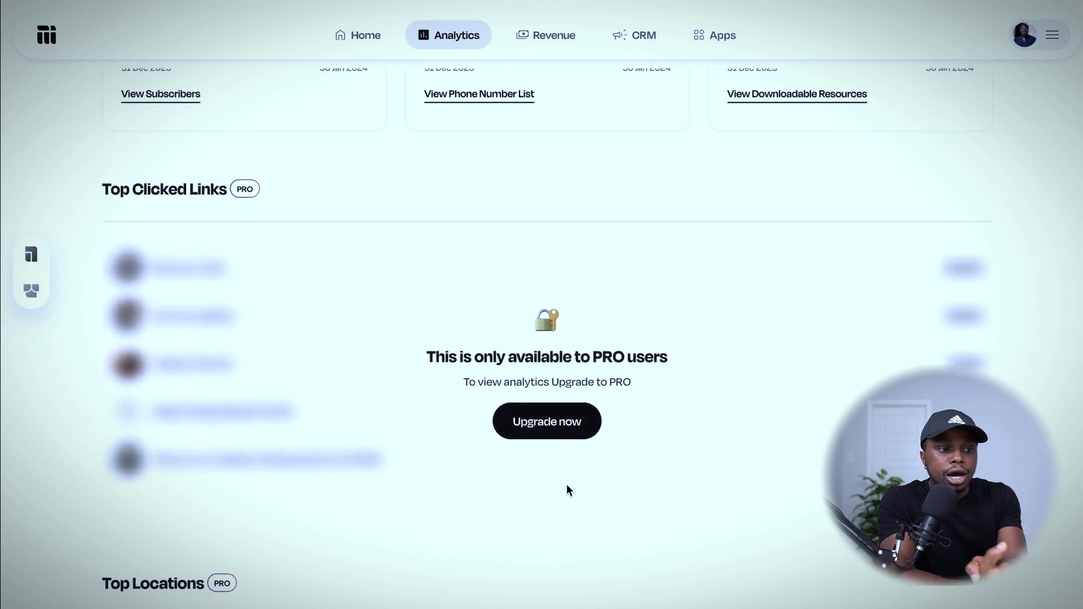
scroll(566, 484, down, 1)
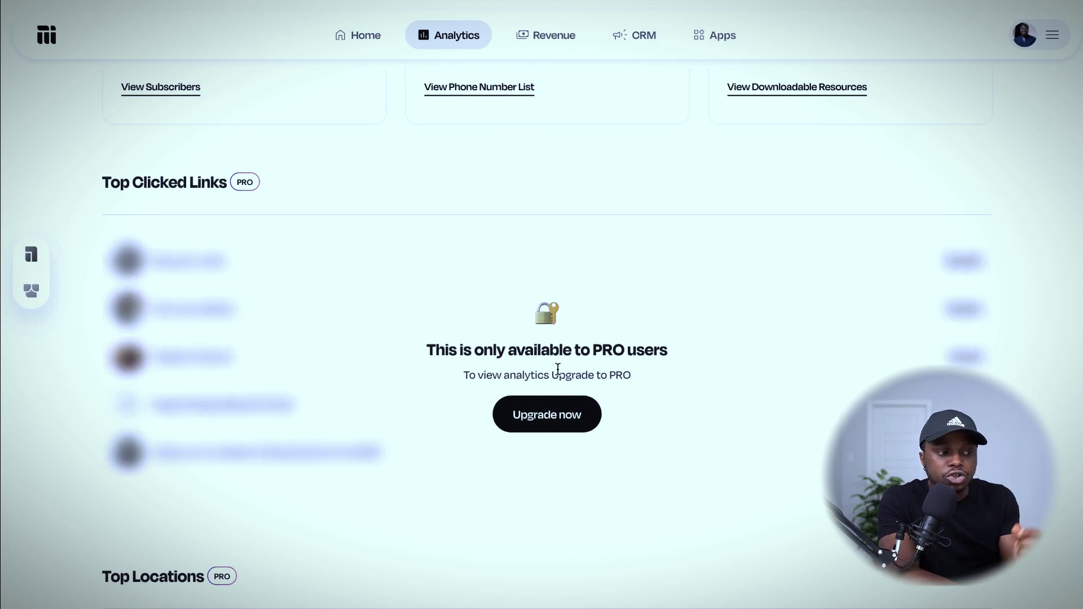
scroll(557, 369, down, 6)
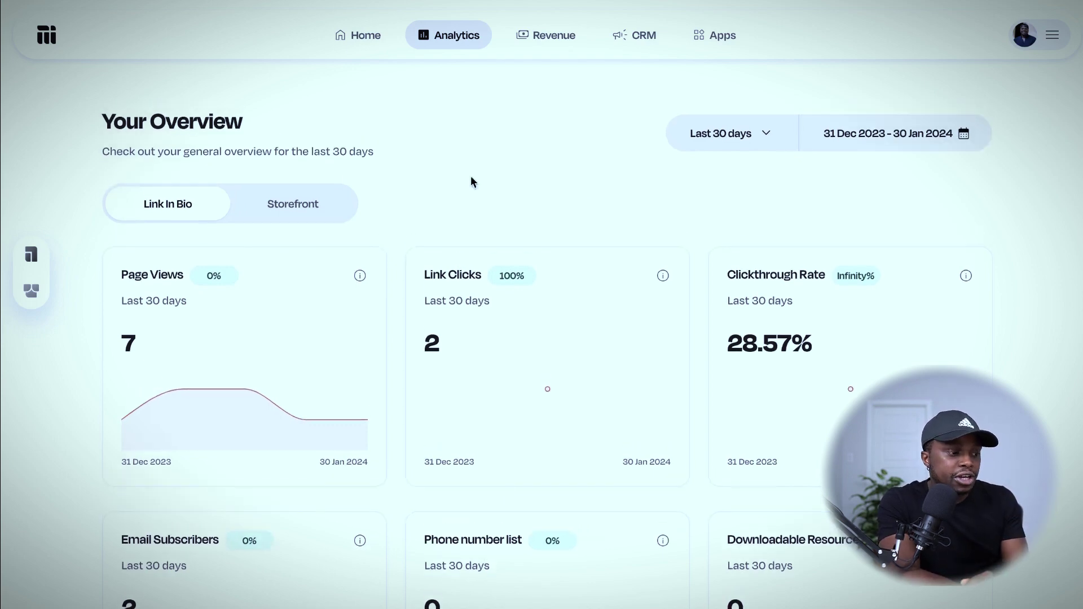
click(282, 209)
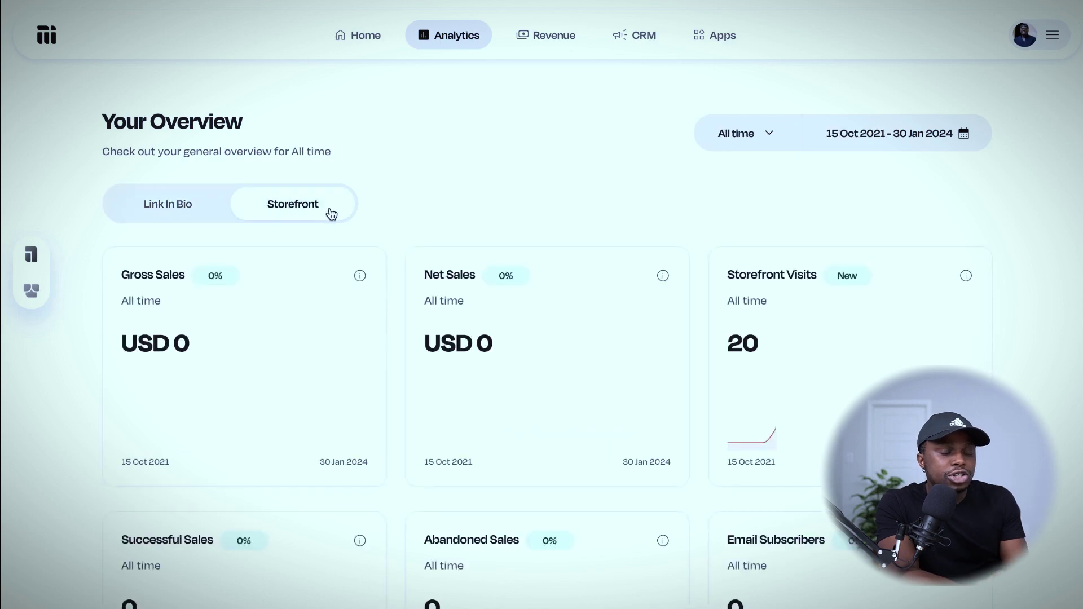
scroll(329, 212, down, 2)
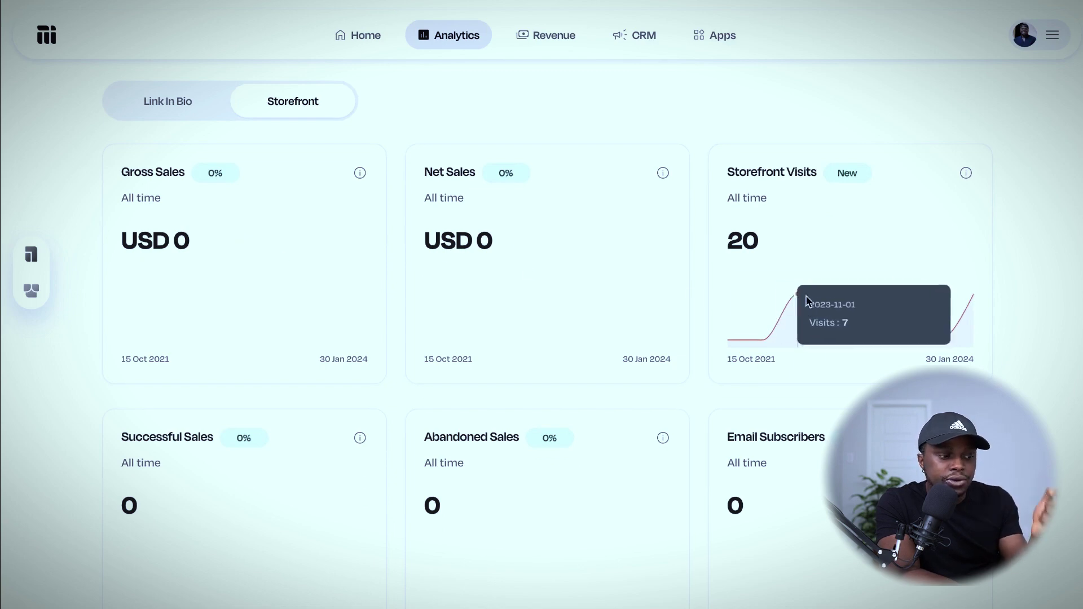
scroll(237, 460, down, 2)
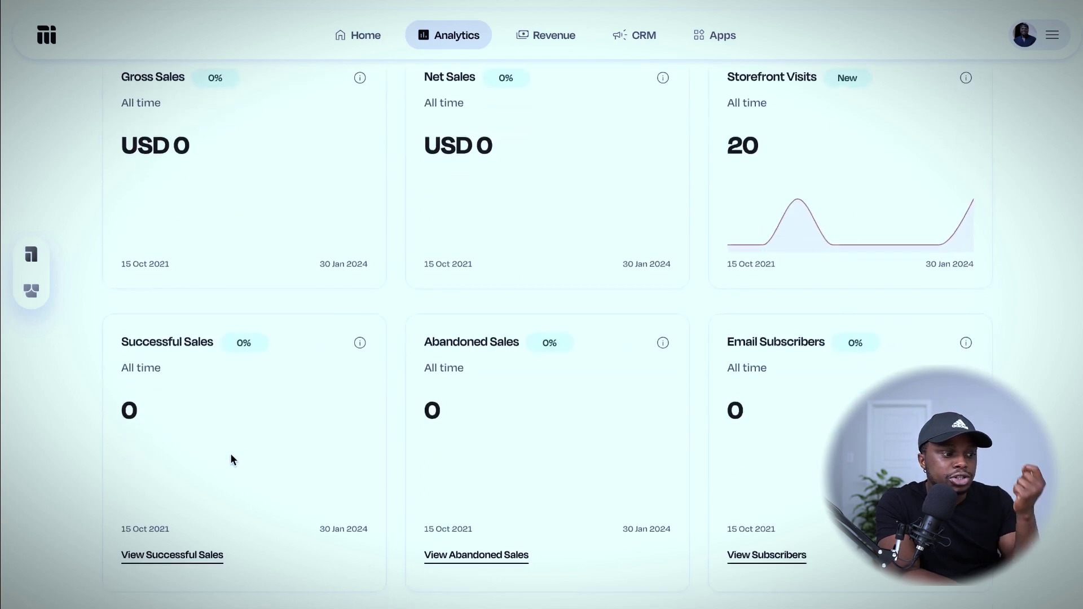
scroll(232, 457, down, 2)
scroll(722, 349, down, 3)
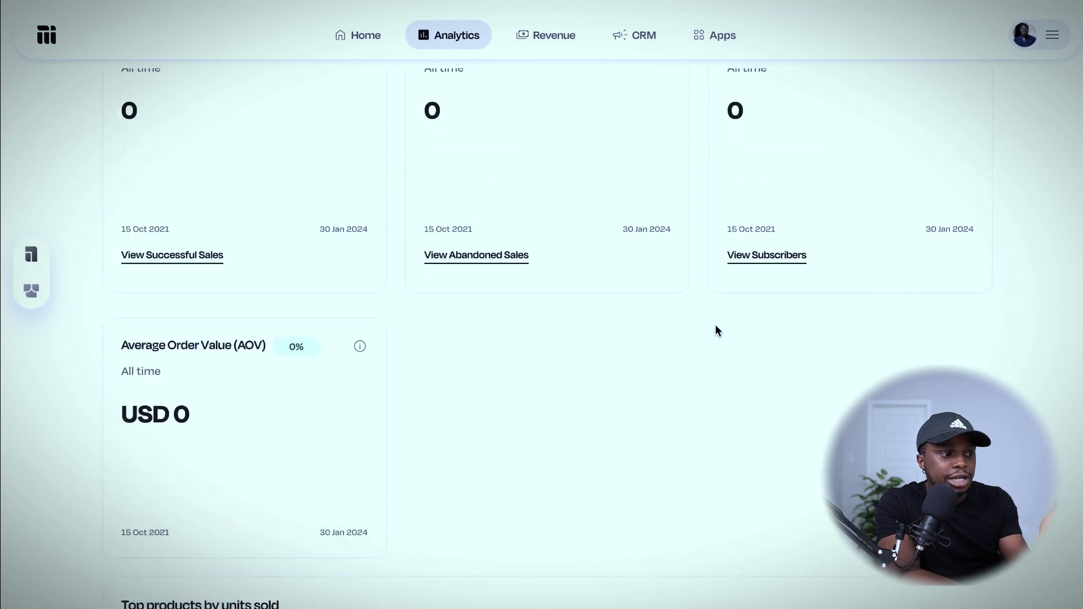
scroll(322, 367, down, 5)
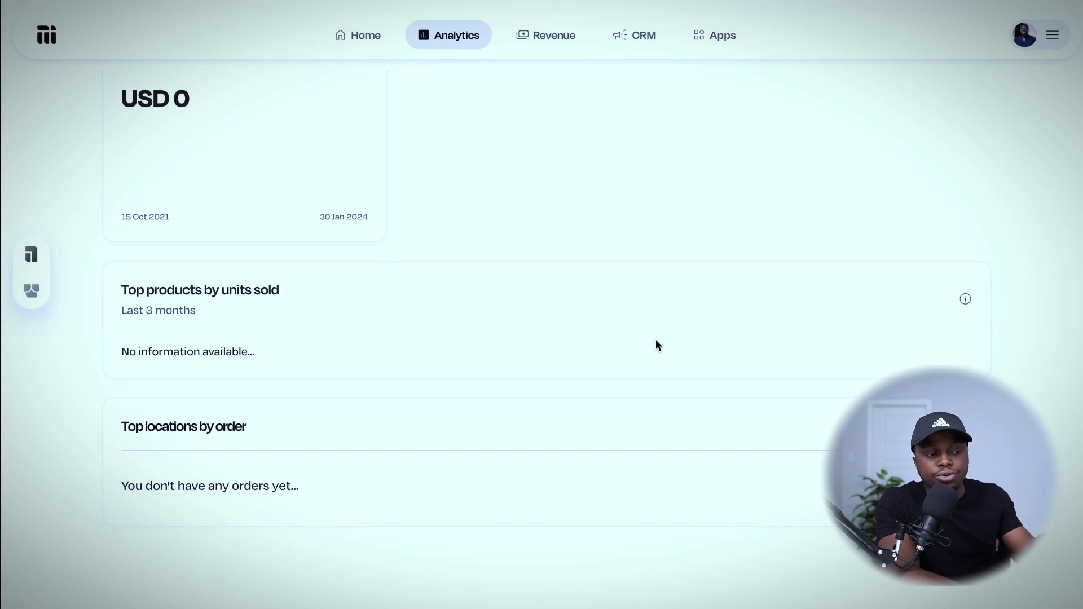
scroll(656, 342, up, 12)
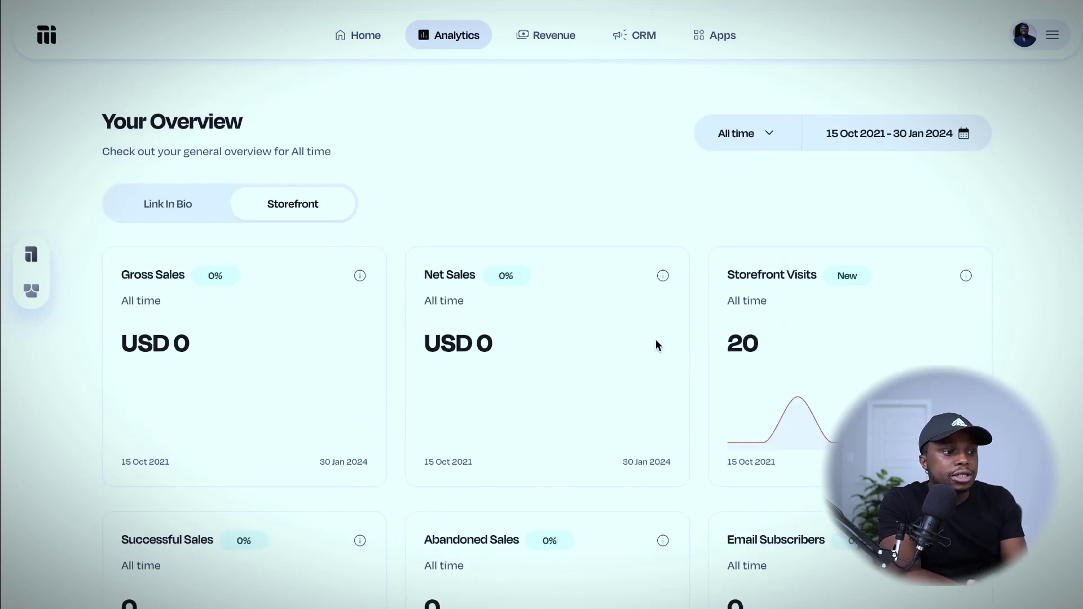
scroll(656, 340, down, 4)
scroll(657, 341, up, 4)
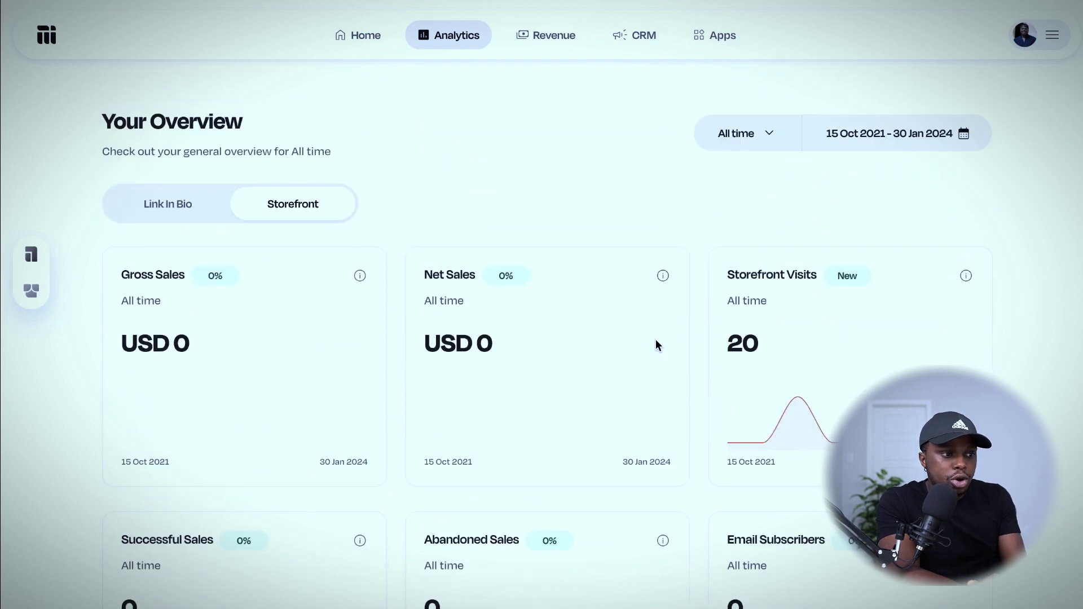
Check the zero Revenue balances, then view the empty CRM Contacts list.
click(536, 44)
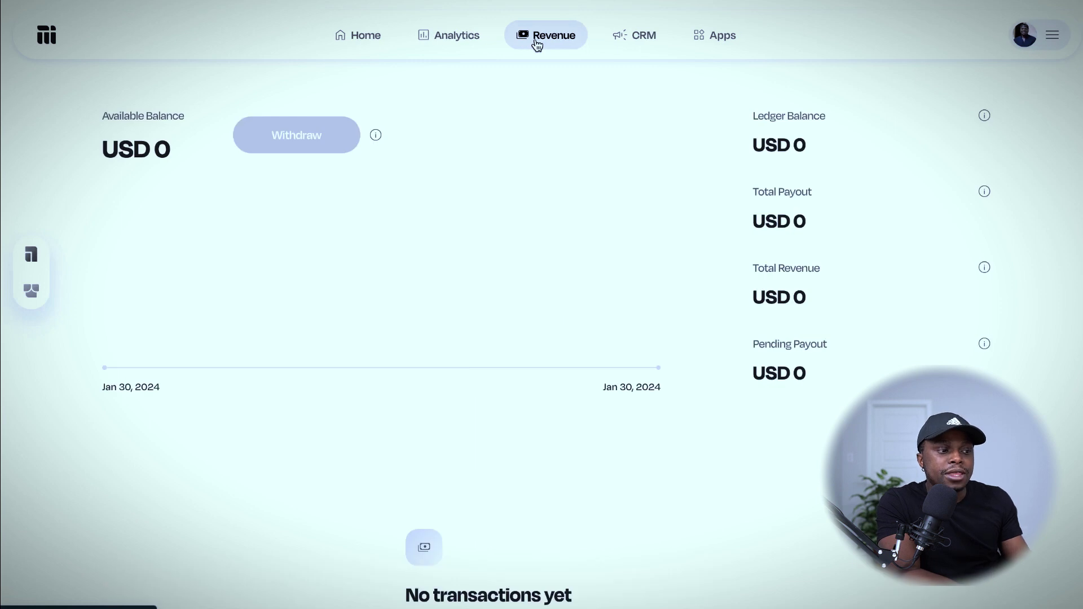
click(644, 45)
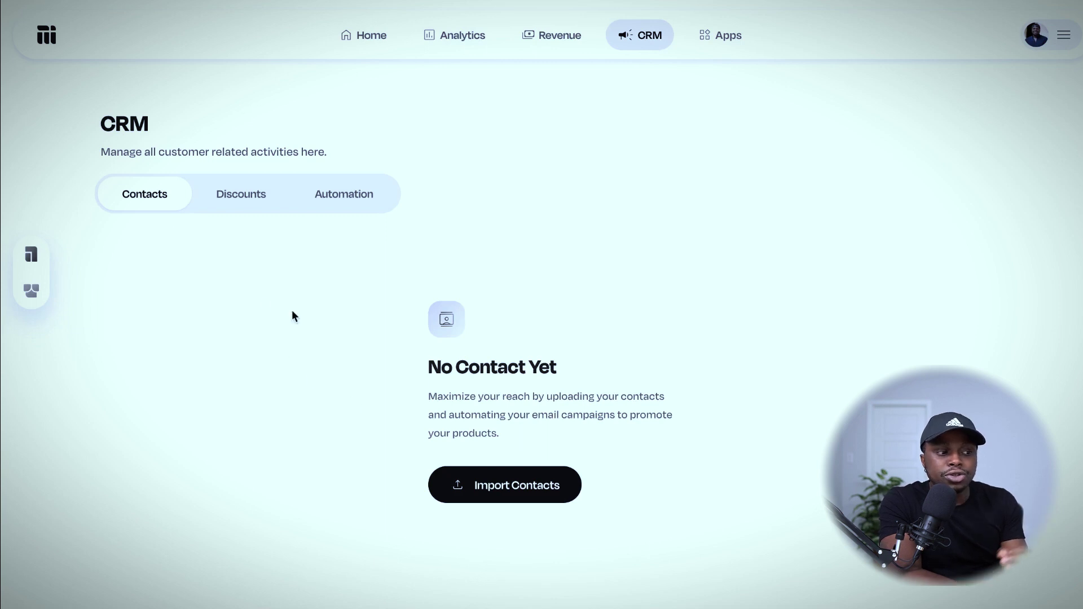
Look at the Discounts and Automation tabs, then open the Storefront products list from Home.
click(253, 194)
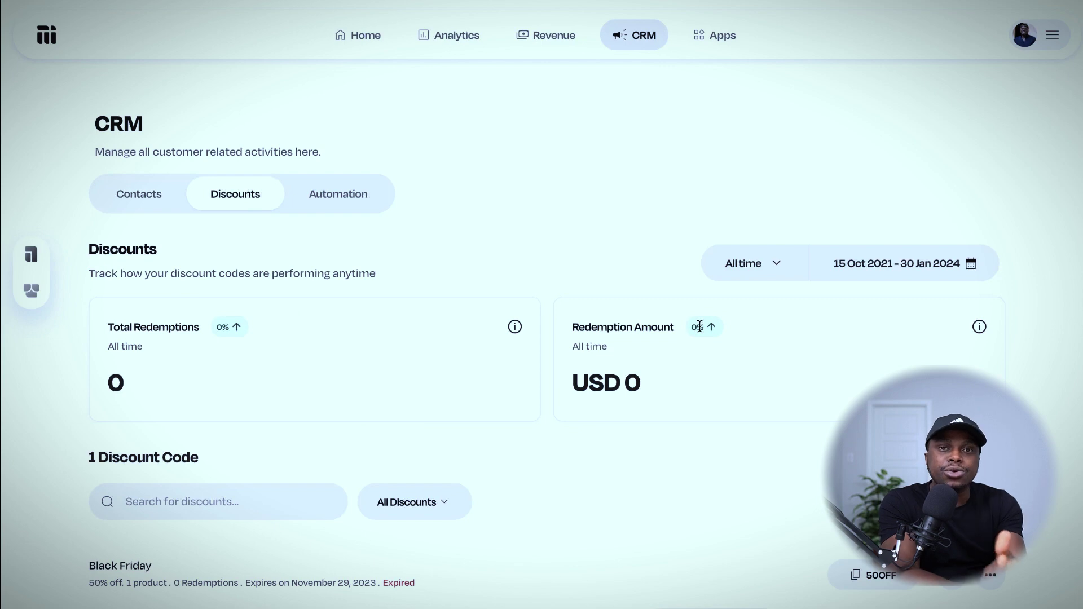
click(356, 207)
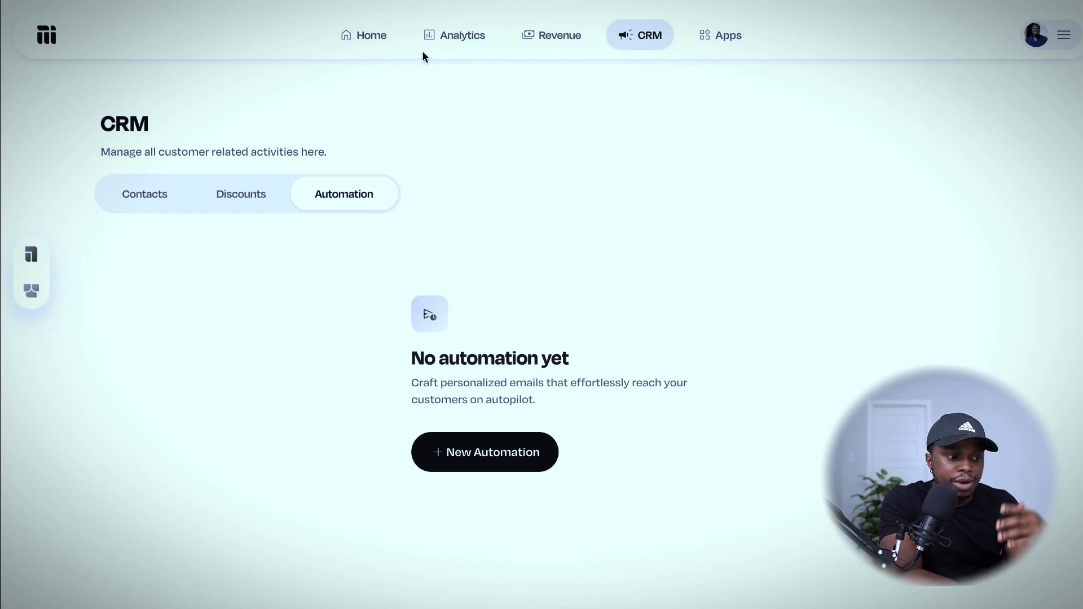
click(361, 40)
scroll(542, 334, down, 2)
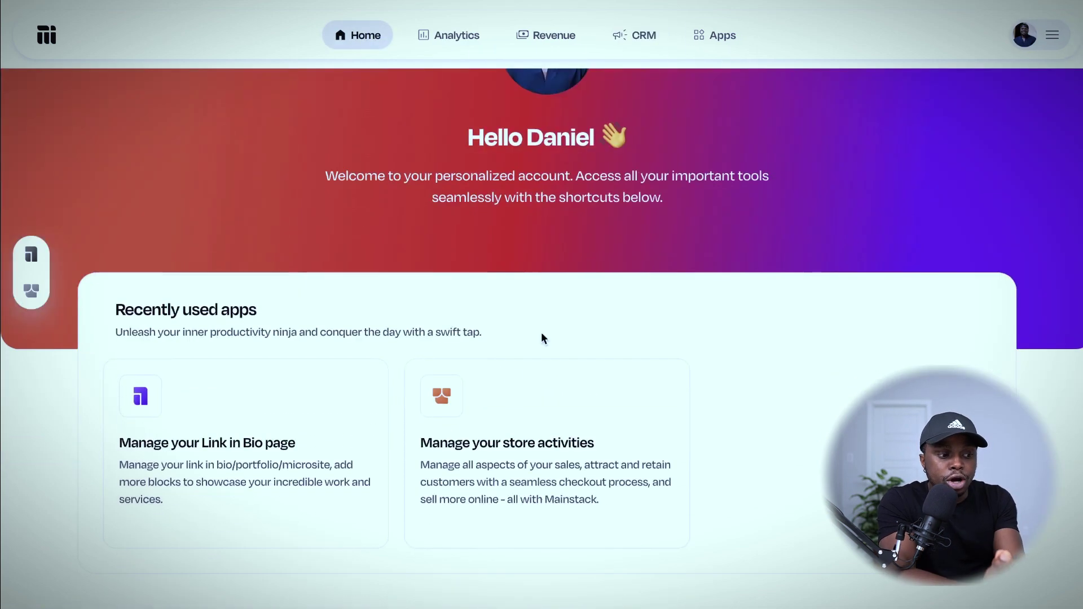
click(507, 440)
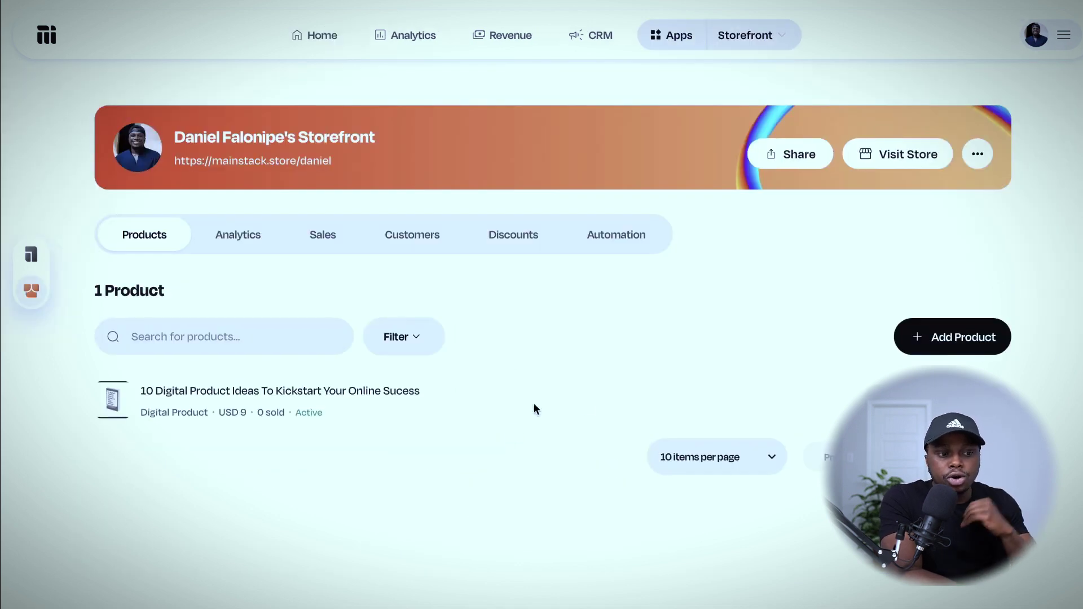
Add a new product, keep Digital Product as its type, and continue to Basic details.
click(959, 338)
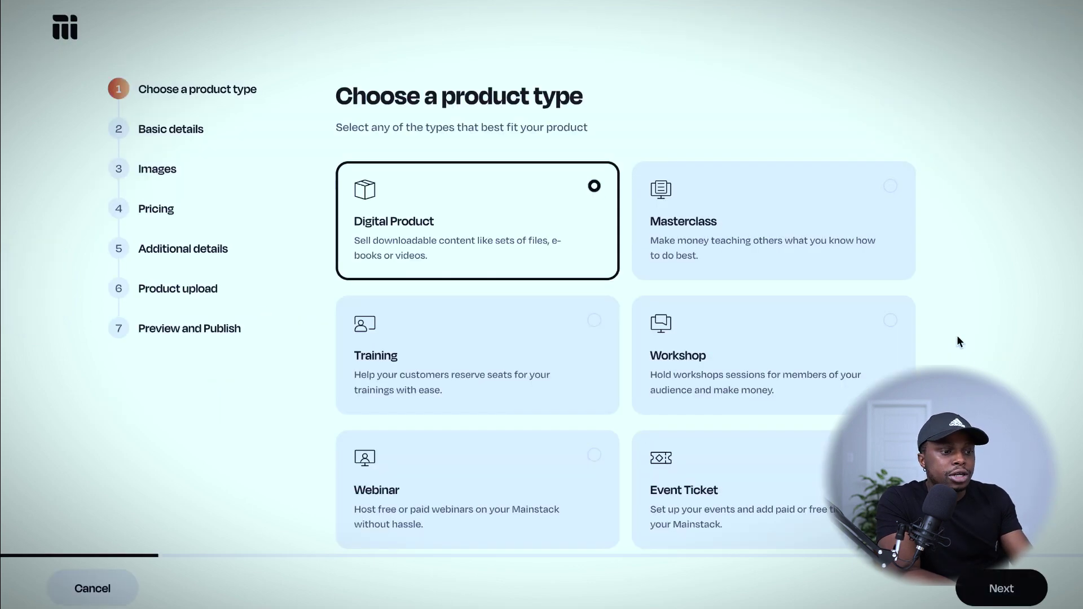
scroll(377, 181, down, 2)
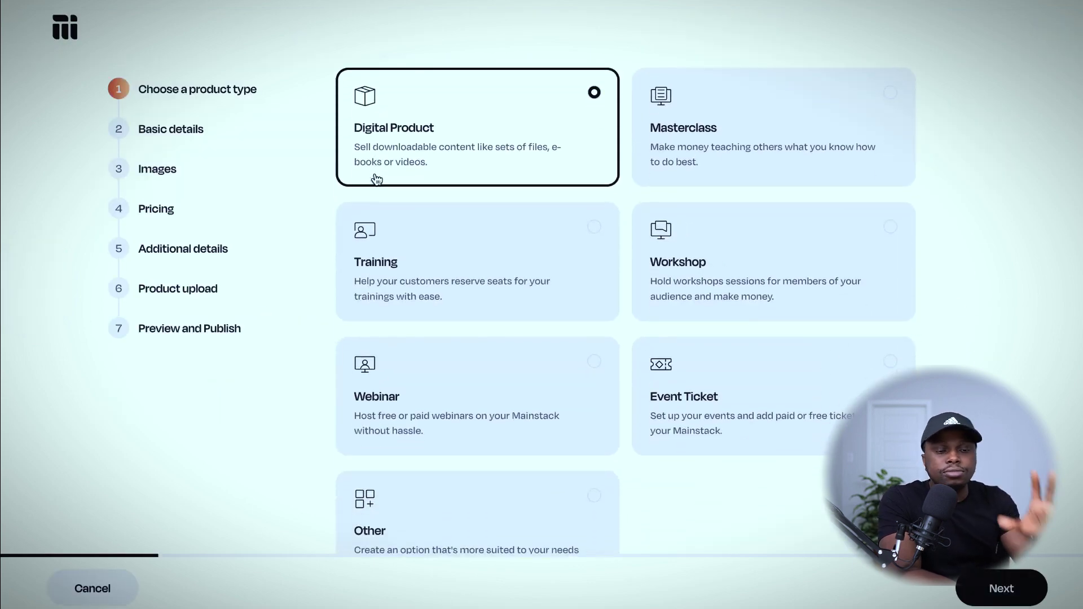
scroll(655, 265, down, 1)
scroll(654, 267, up, 2)
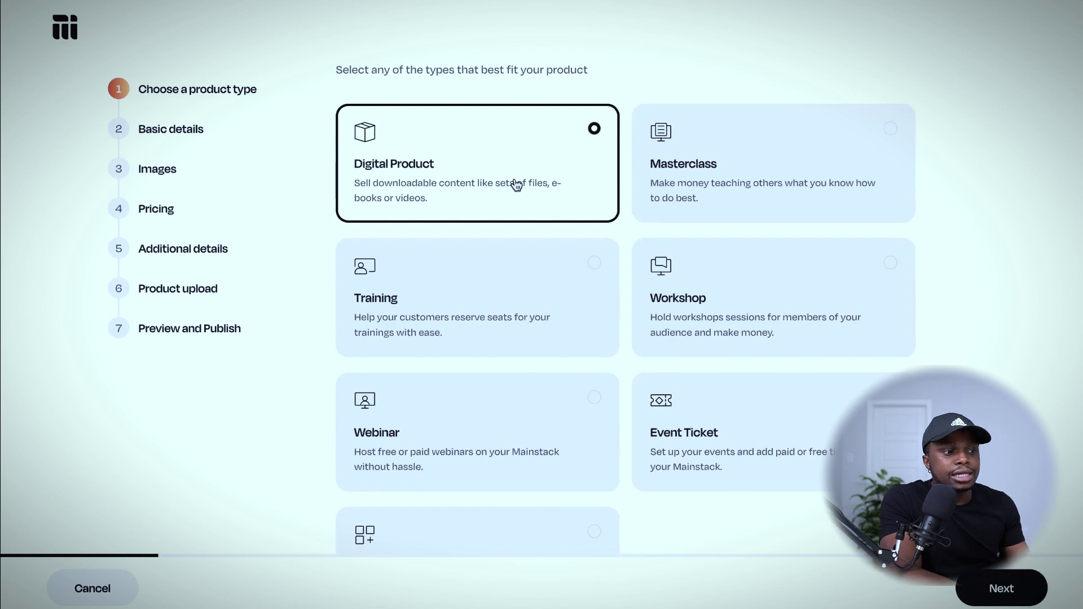
scroll(890, 132, down, 1)
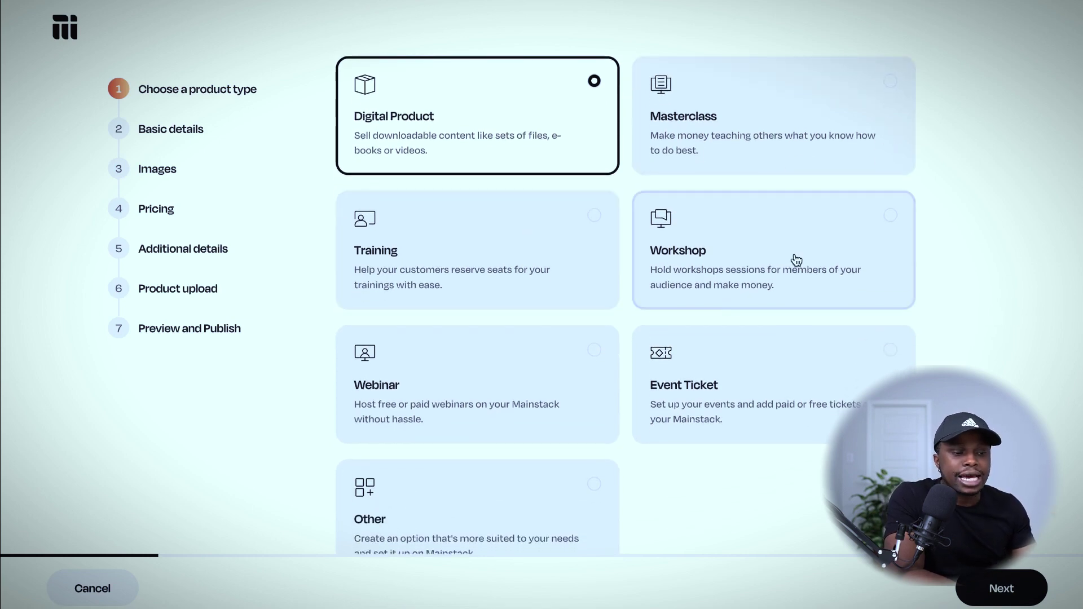
scroll(704, 420, down, 1)
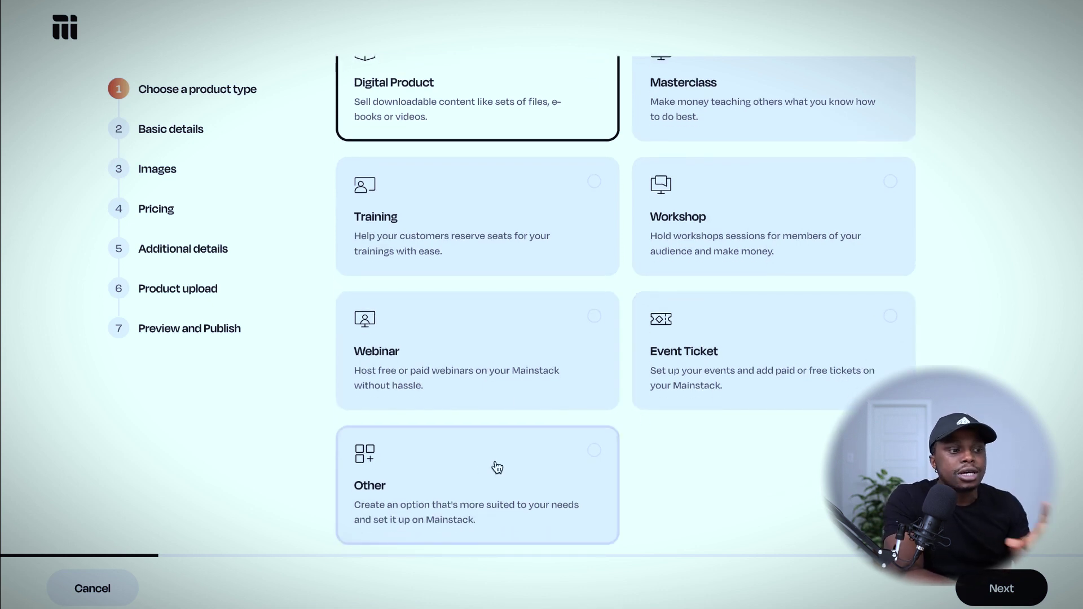
scroll(577, 224, up, 3)
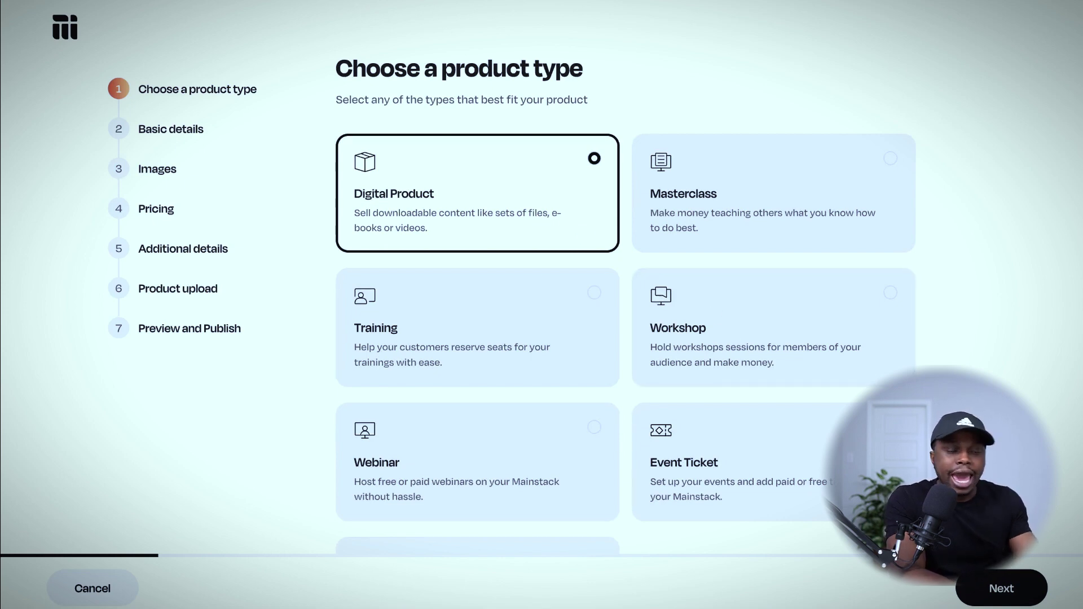
click(988, 590)
Enter the title 'How to start a Youtube channel' and fill the description using Generate with AI.
click(441, 217)
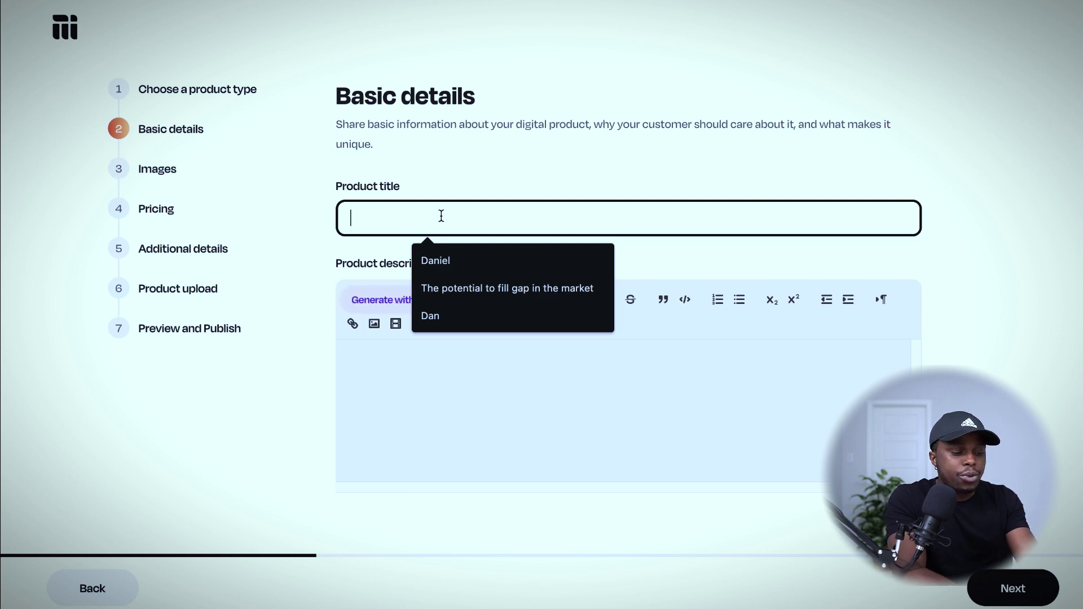
text(How to)
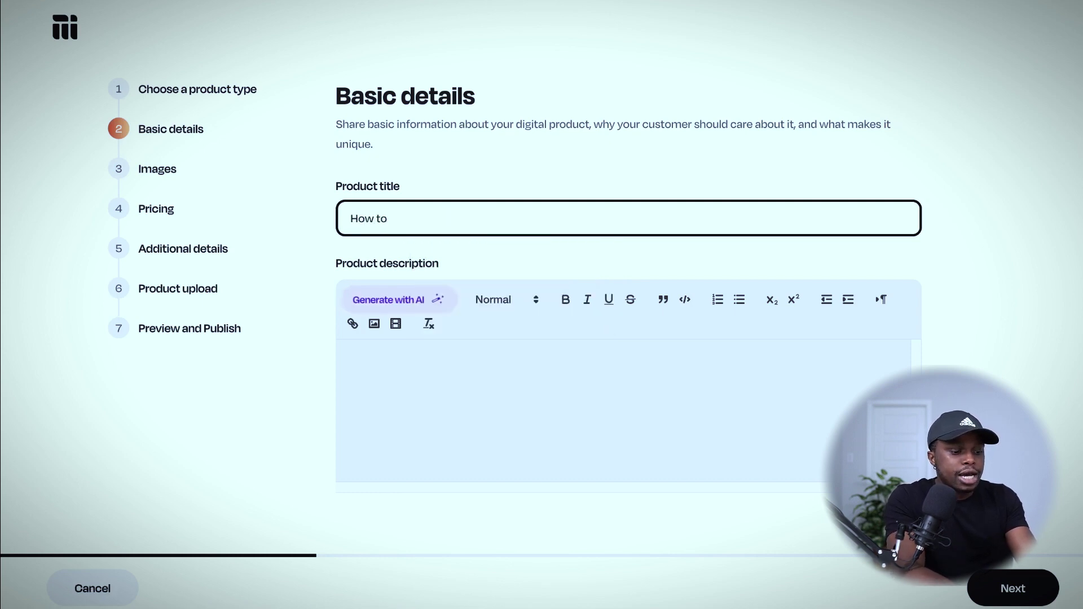
text( start a Youtube channel)
click(464, 355)
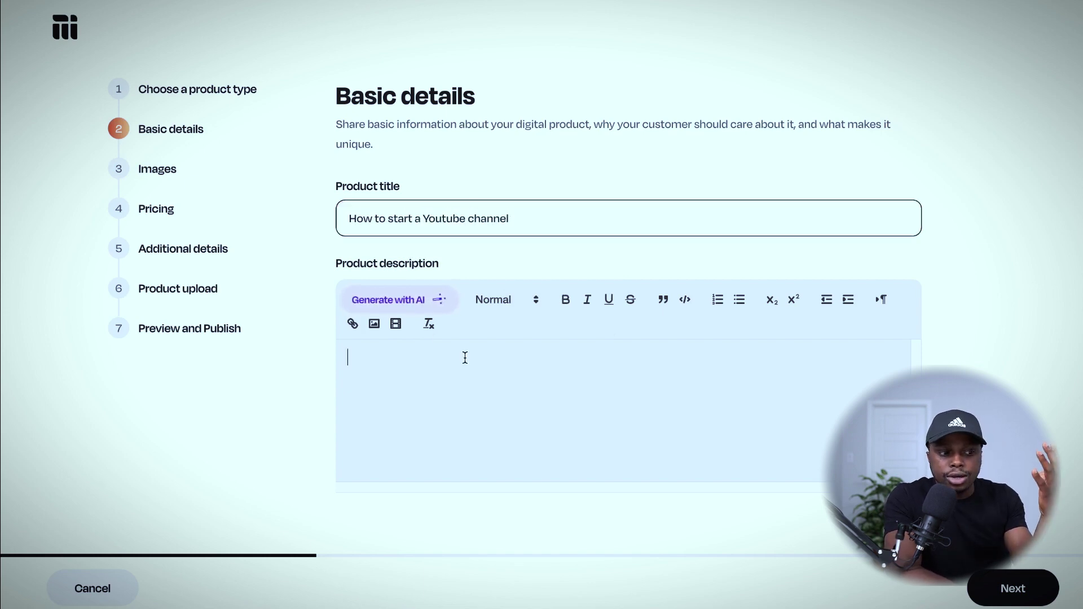
click(403, 302)
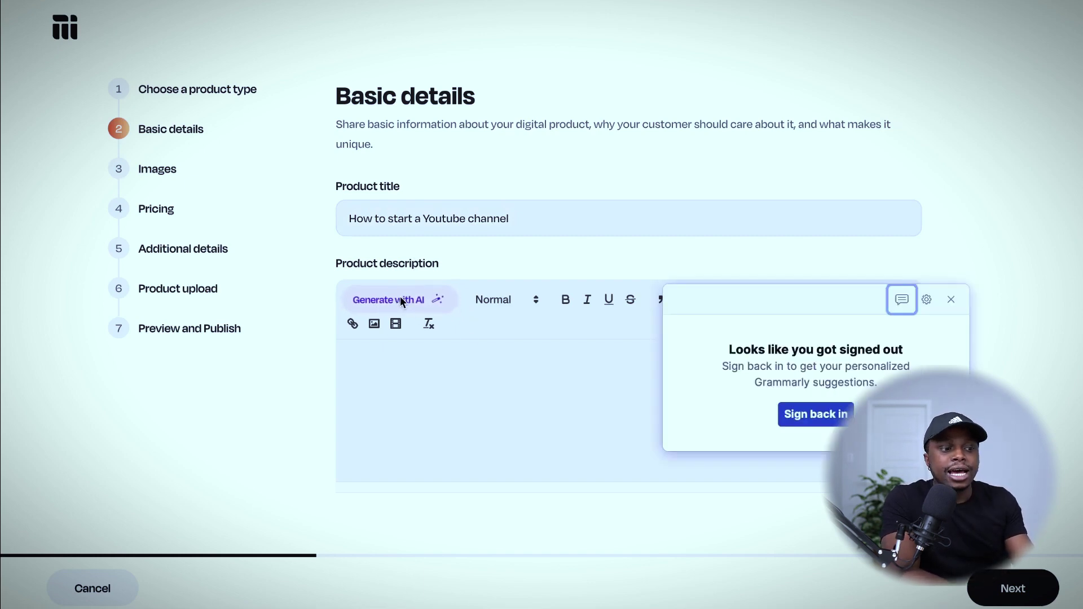
click(953, 300)
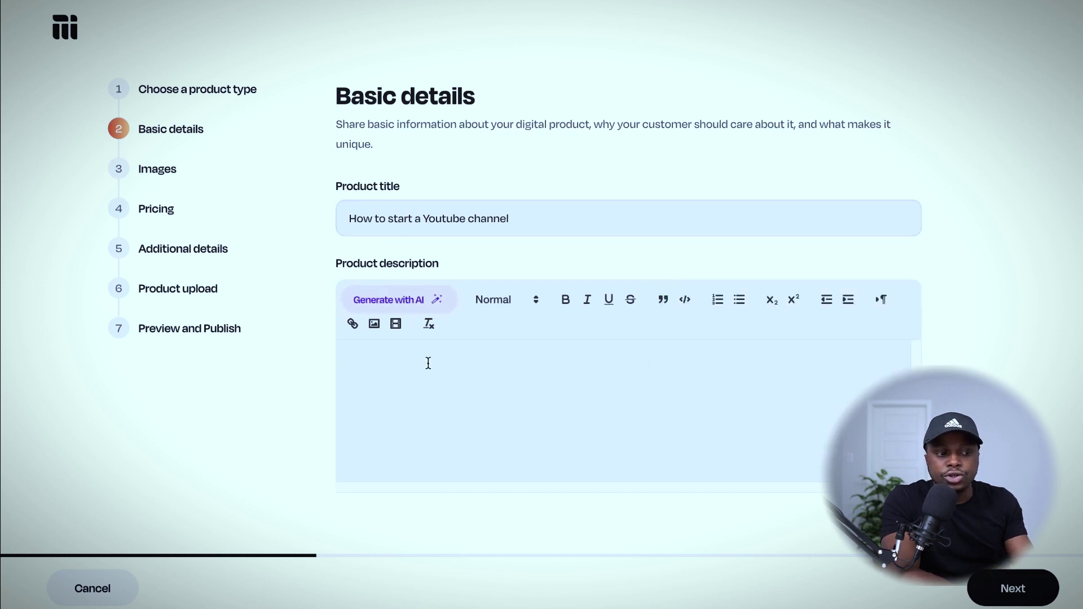
click(405, 302)
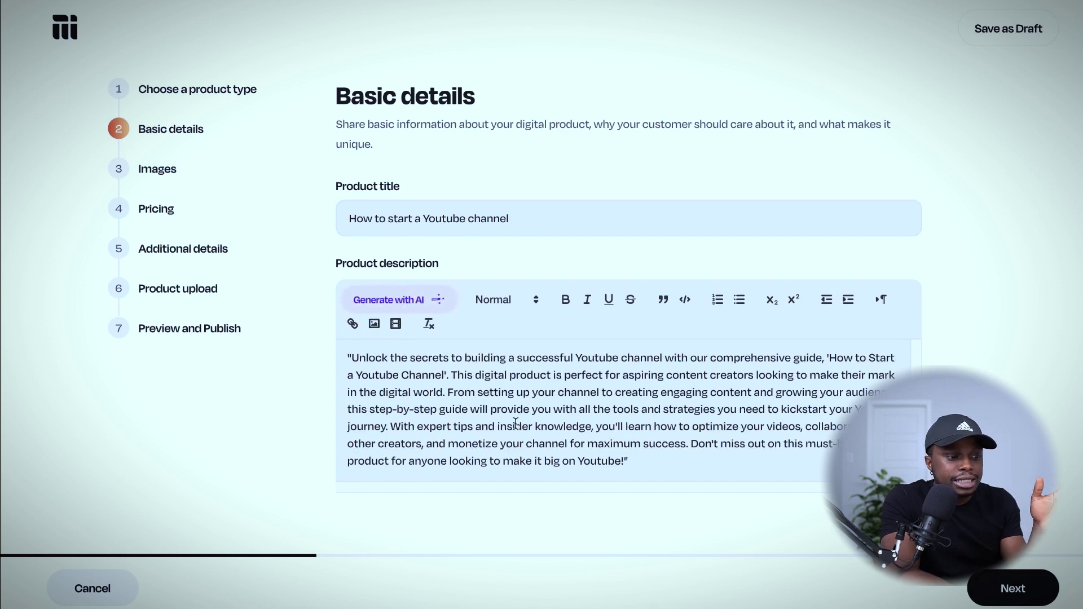
Delete the opening and closing quotation marks from the product description.
click(644, 460)
key(BackSpace)
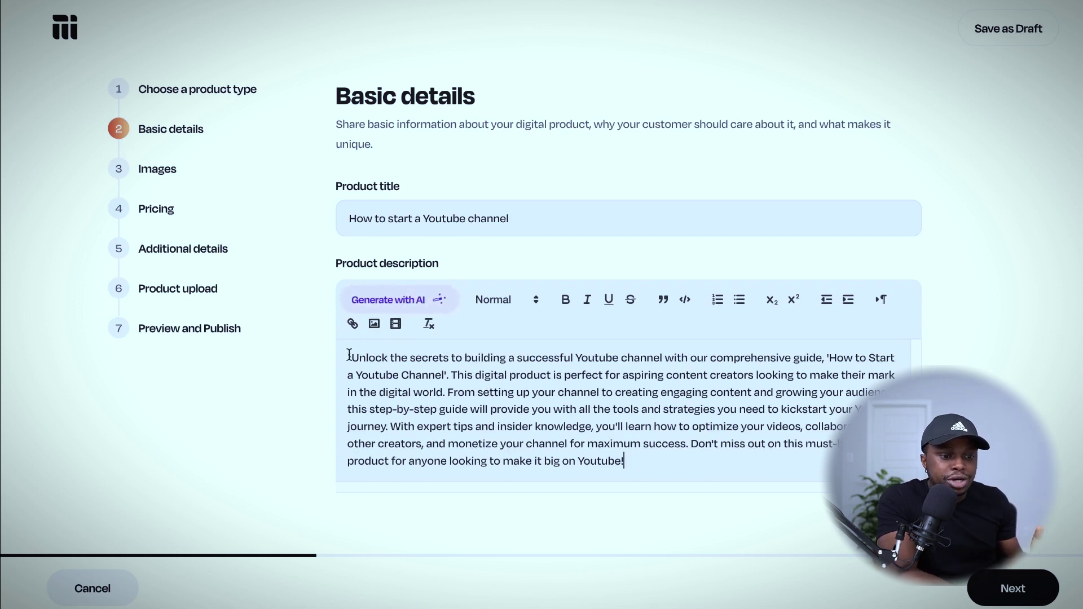
click(351, 357)
key(BackSpace)
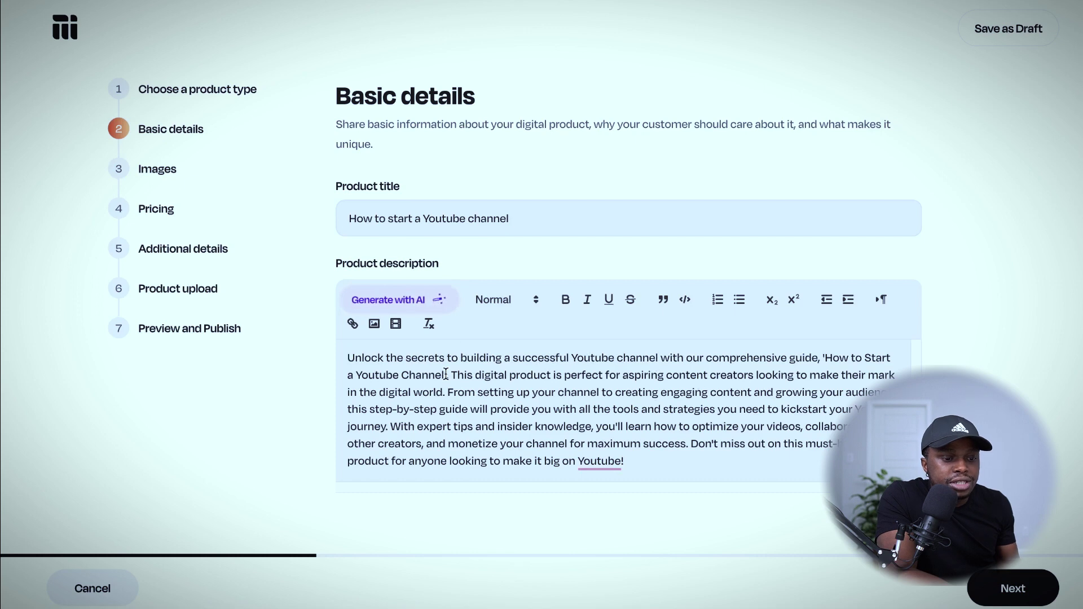
Start new paragraphs at 'From setting up' and 'With expert tips', adding a blank line.
drag(581, 375, 677, 357)
click(677, 358)
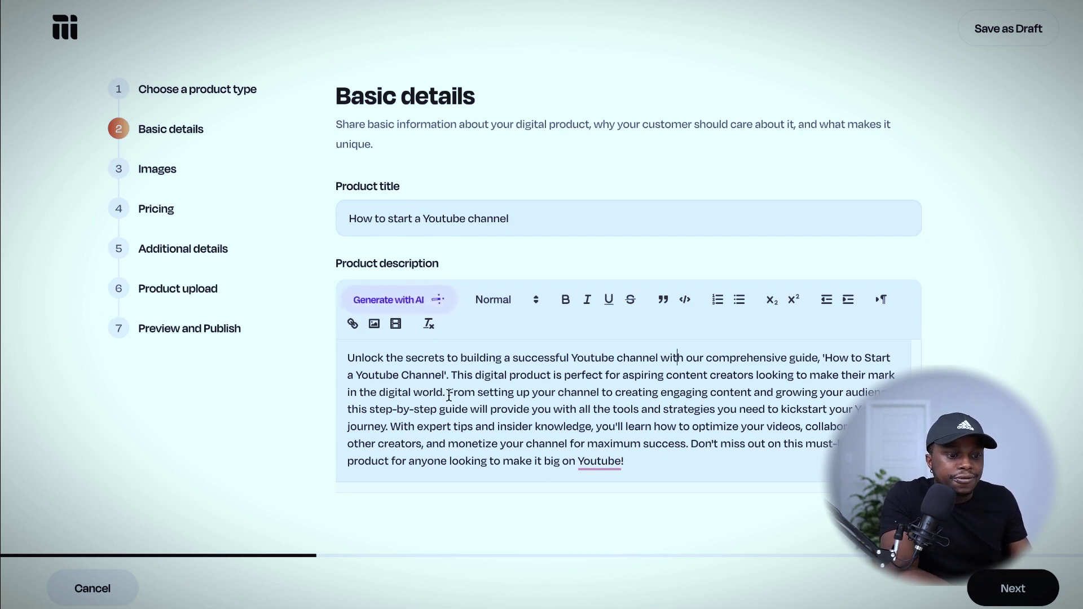
key(Return)
key(Return)
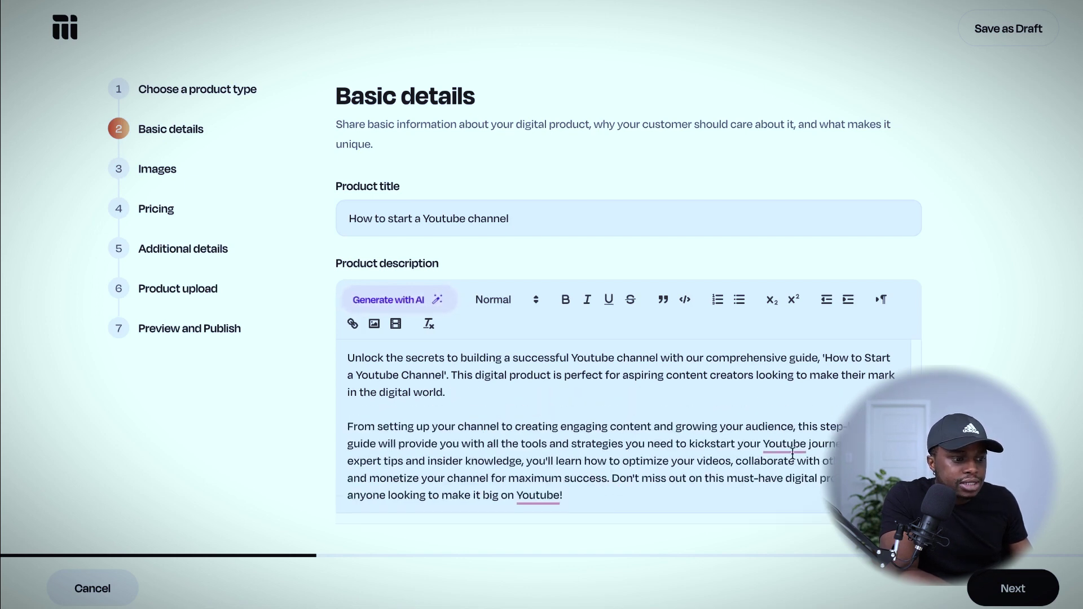
key(Return)
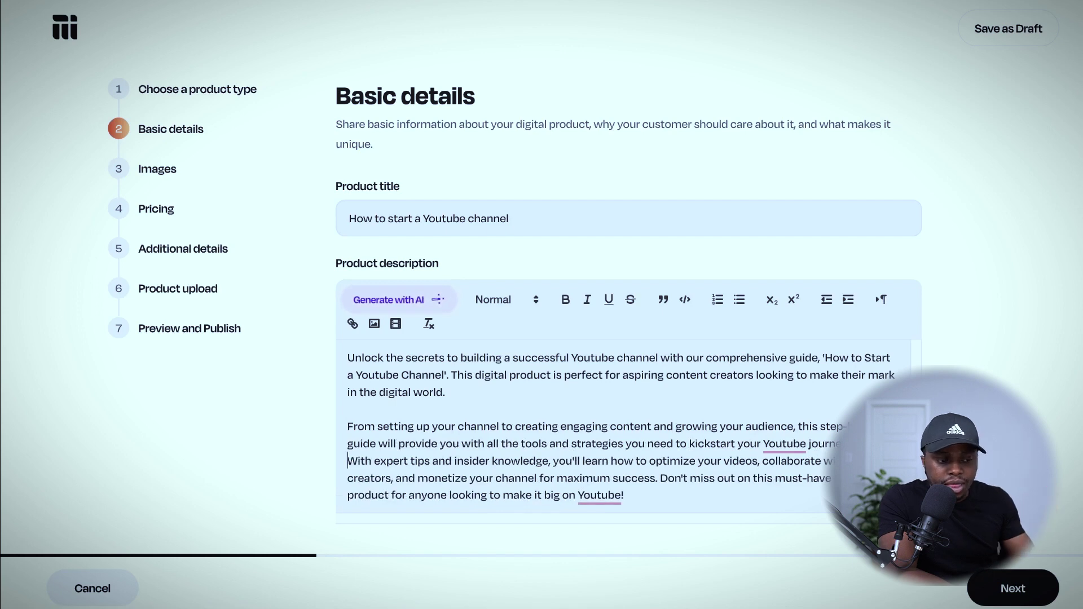
key(Return)
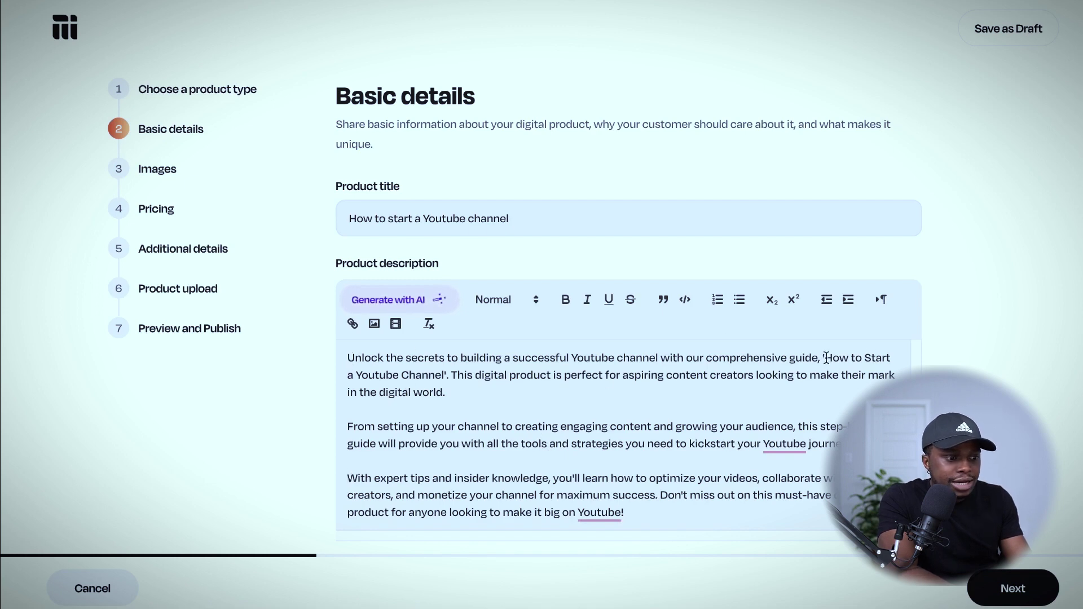
Make the quoted guide title in the first sentence bold and underlined.
drag(824, 357, 446, 375)
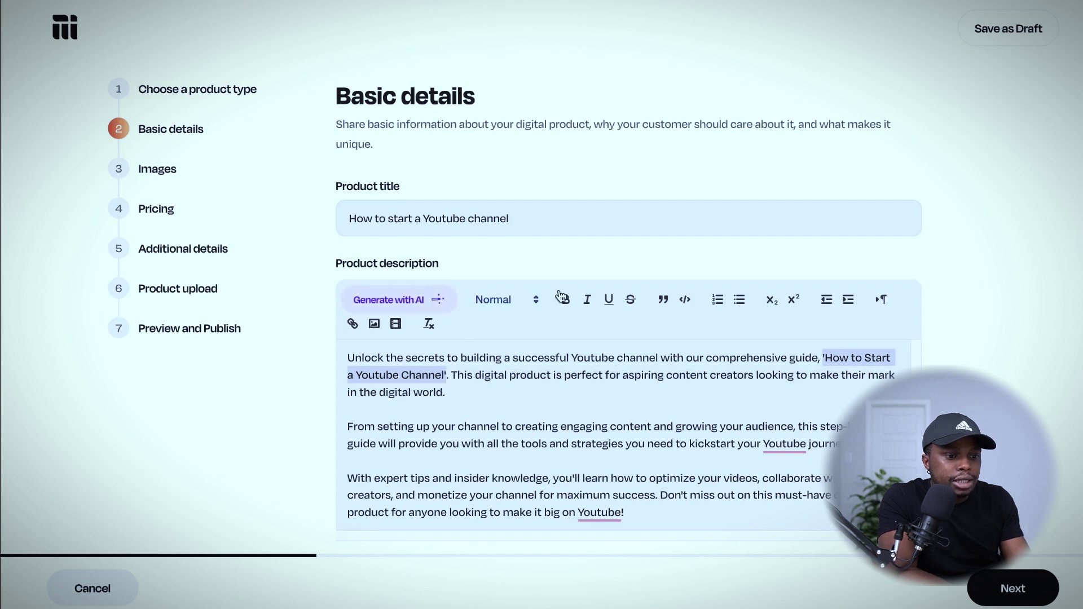
click(565, 299)
click(620, 305)
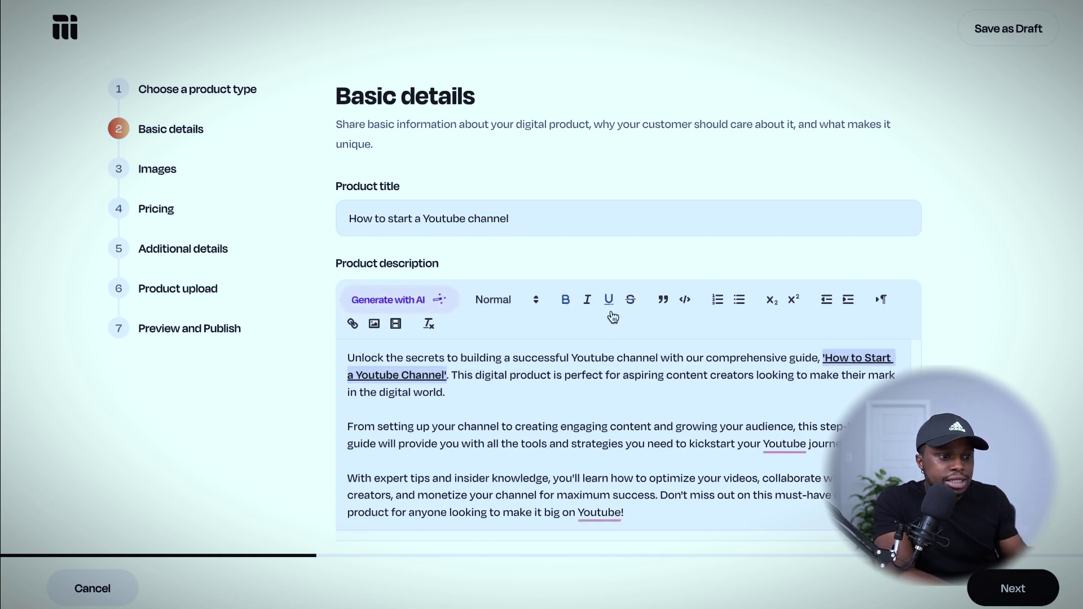
Style the blank line as Heading 3 and correct the last 'Youtube' to 'YouTube'.
click(638, 406)
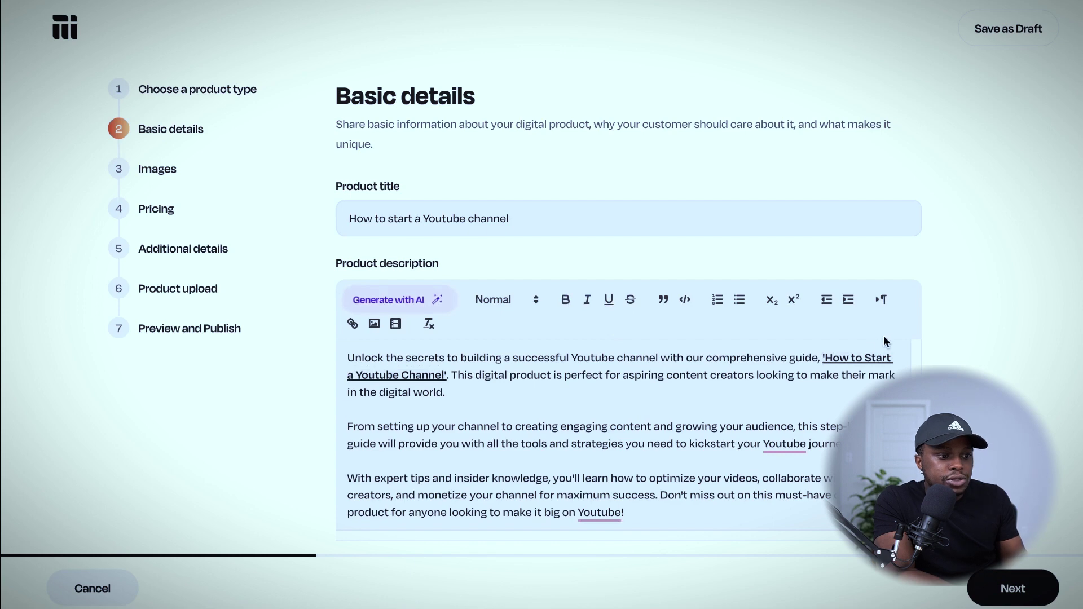
click(521, 303)
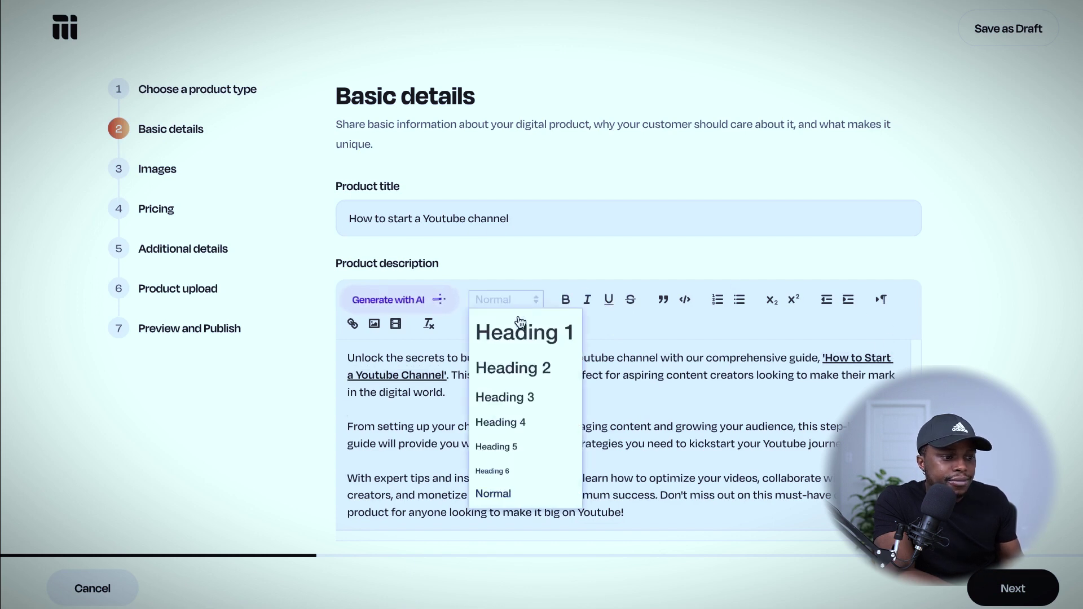
click(521, 400)
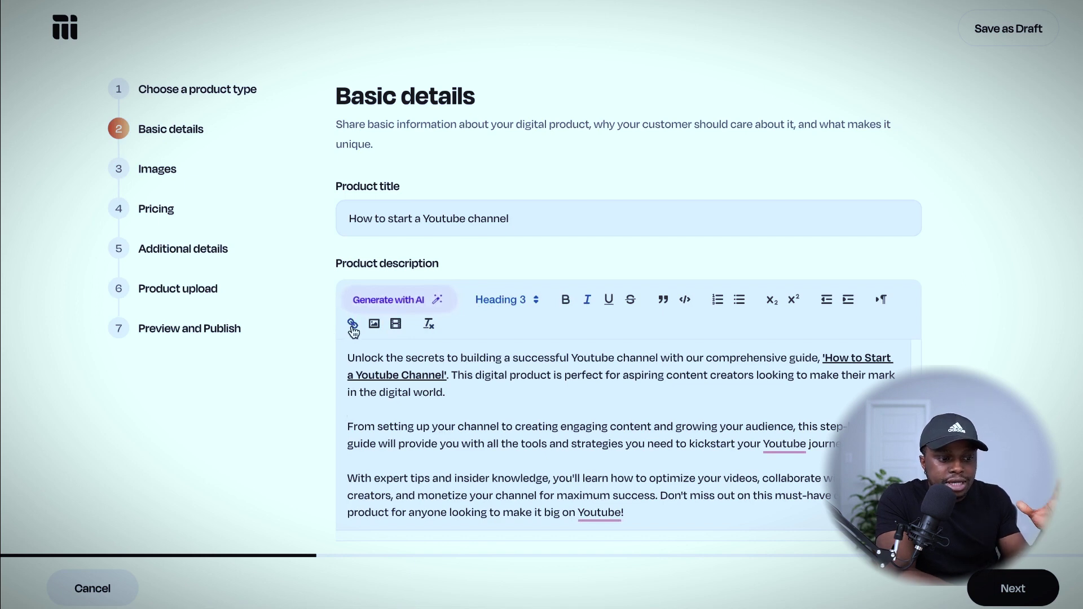
mouse_move(599, 512)
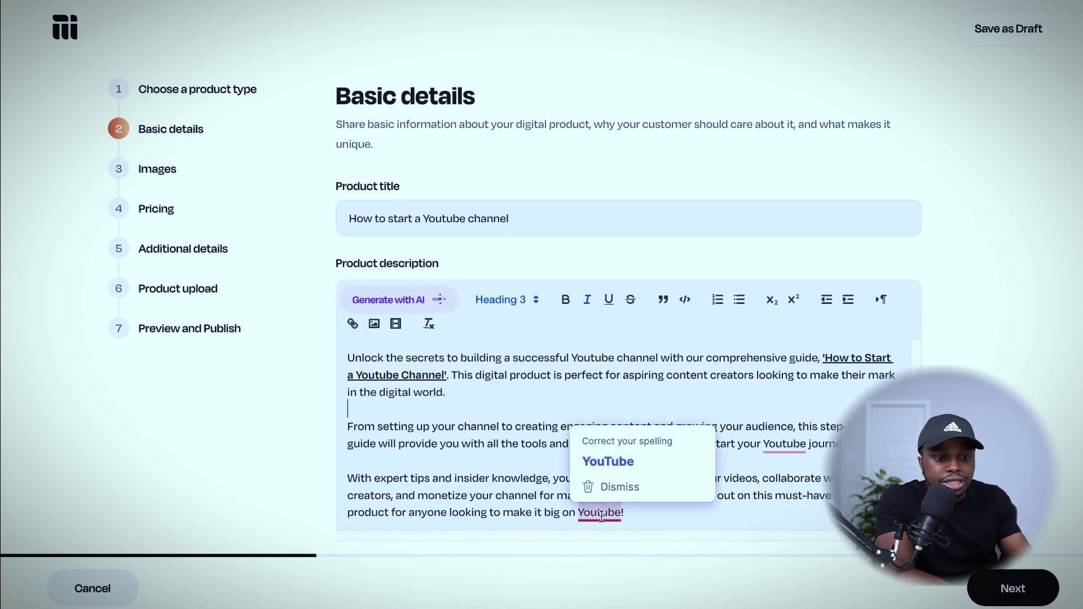
click(610, 462)
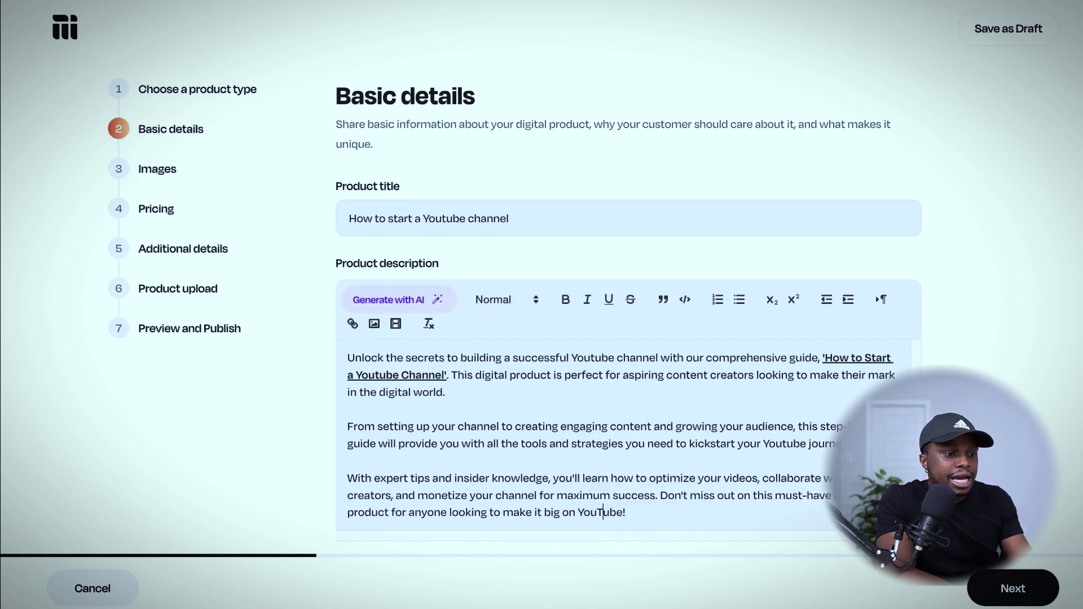
Go to the Images step and upload 'AI Tools (24 of them).jpeg' from the Desktop.
click(1032, 590)
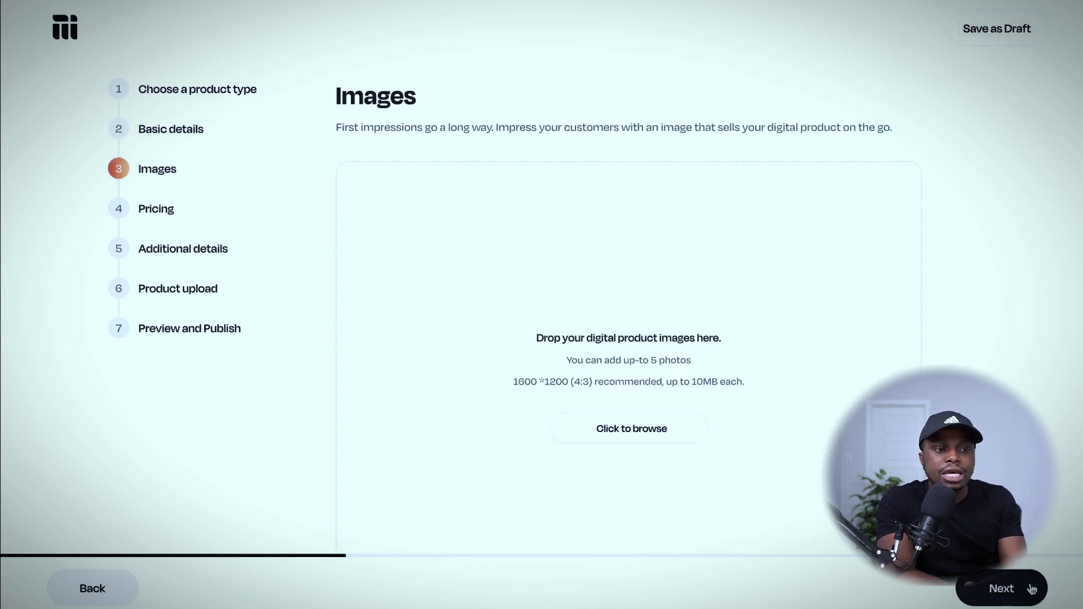
scroll(655, 390, down, 2)
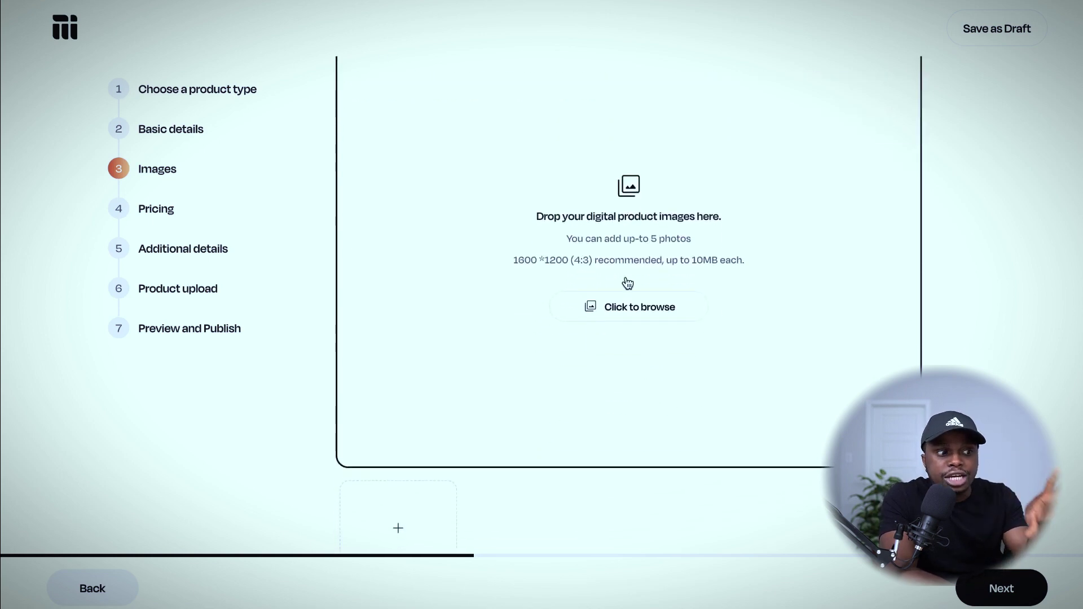
scroll(627, 283, up, 1)
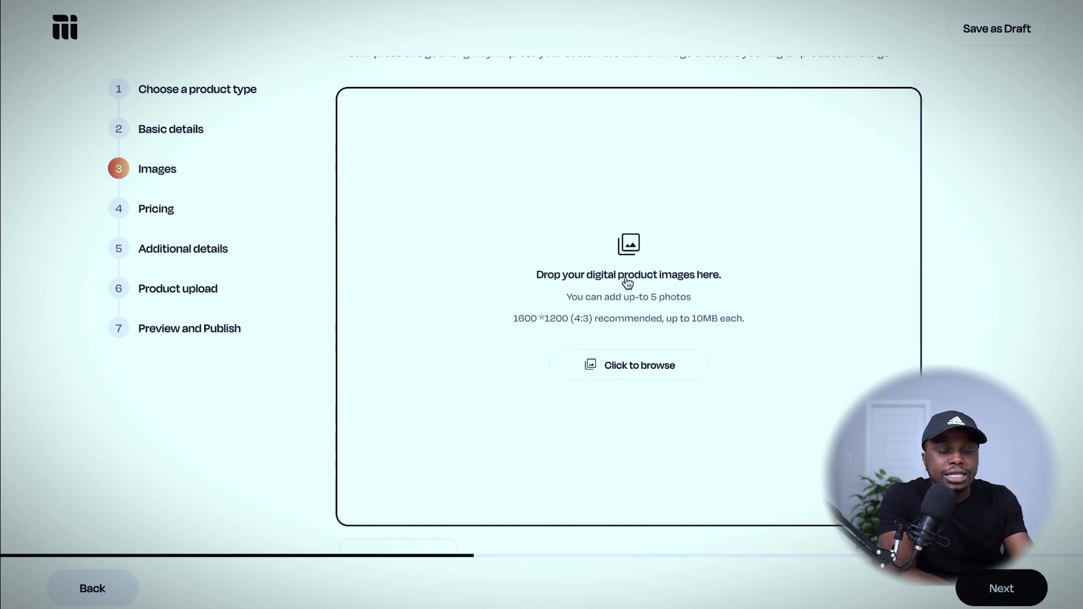
click(626, 369)
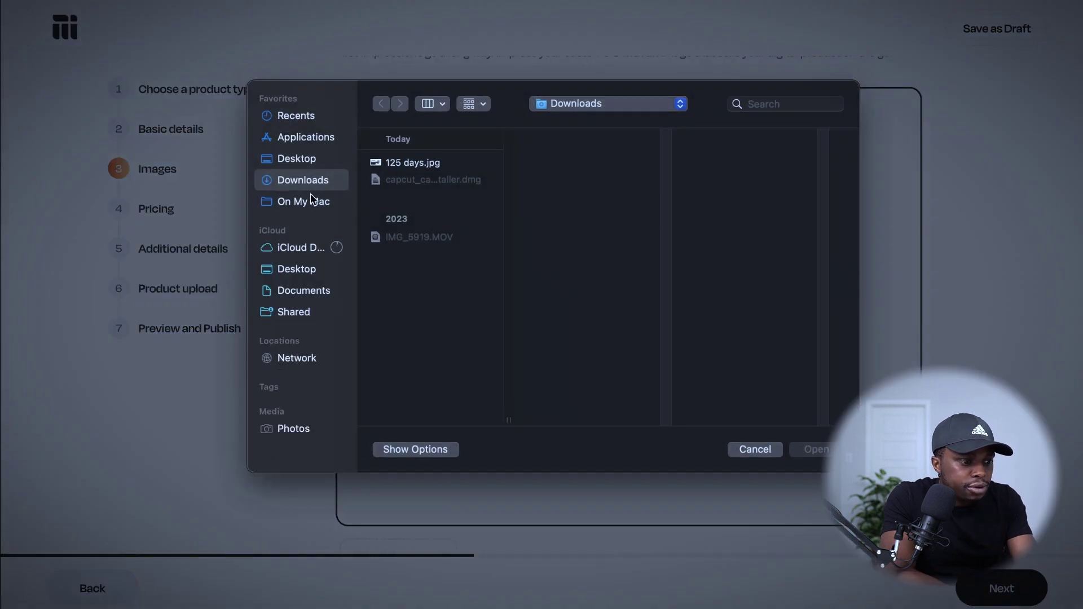
click(297, 159)
scroll(448, 331, down, 5)
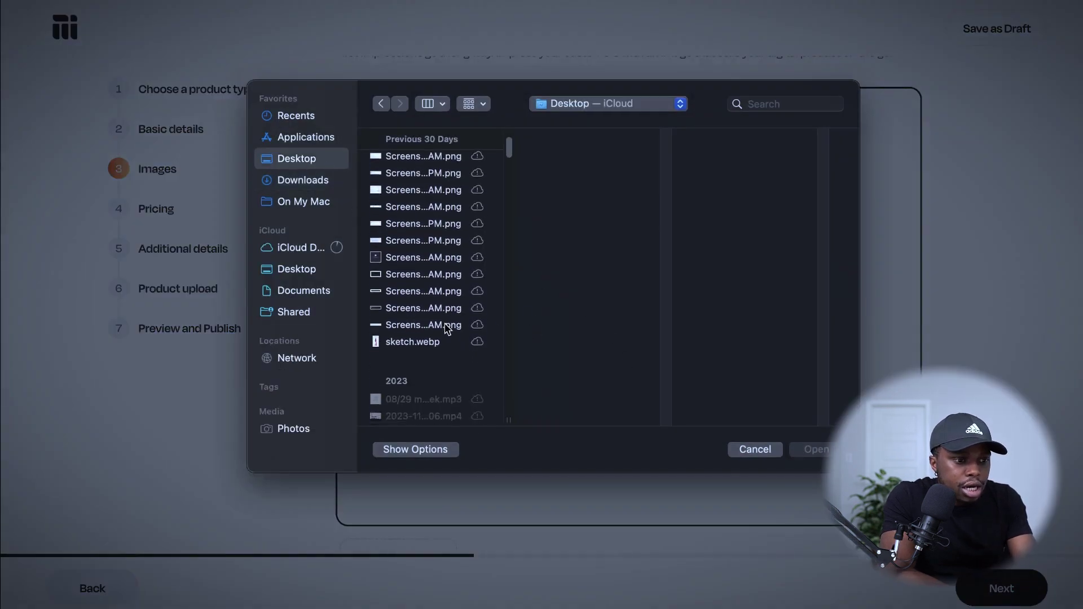
click(422, 321)
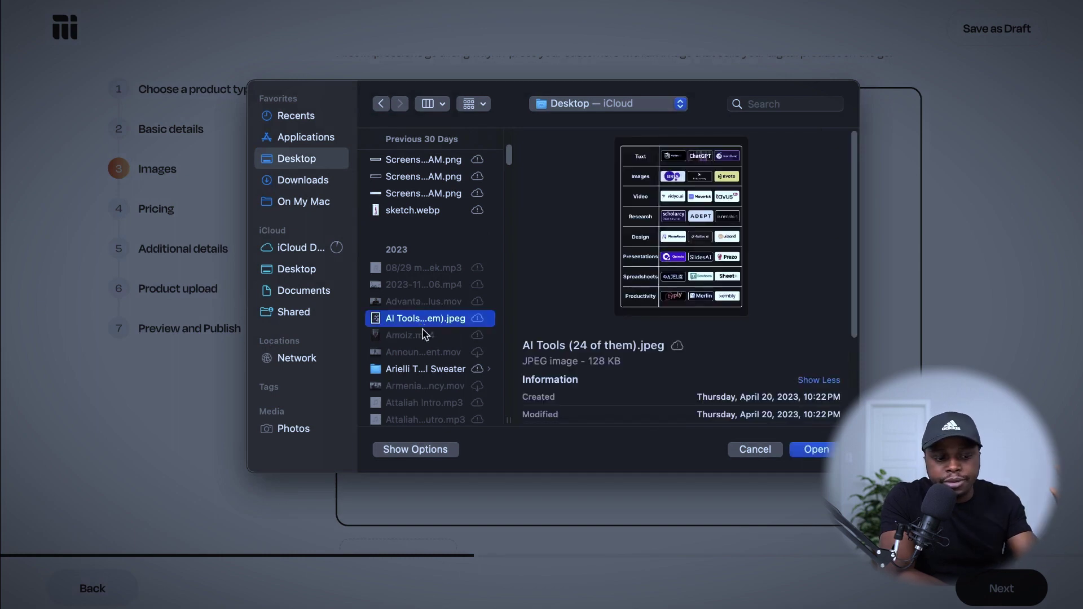
click(817, 450)
Crop and zoom the AI Tools image to fit, apply it as cover, then add another image.
drag(579, 289, 579, 239)
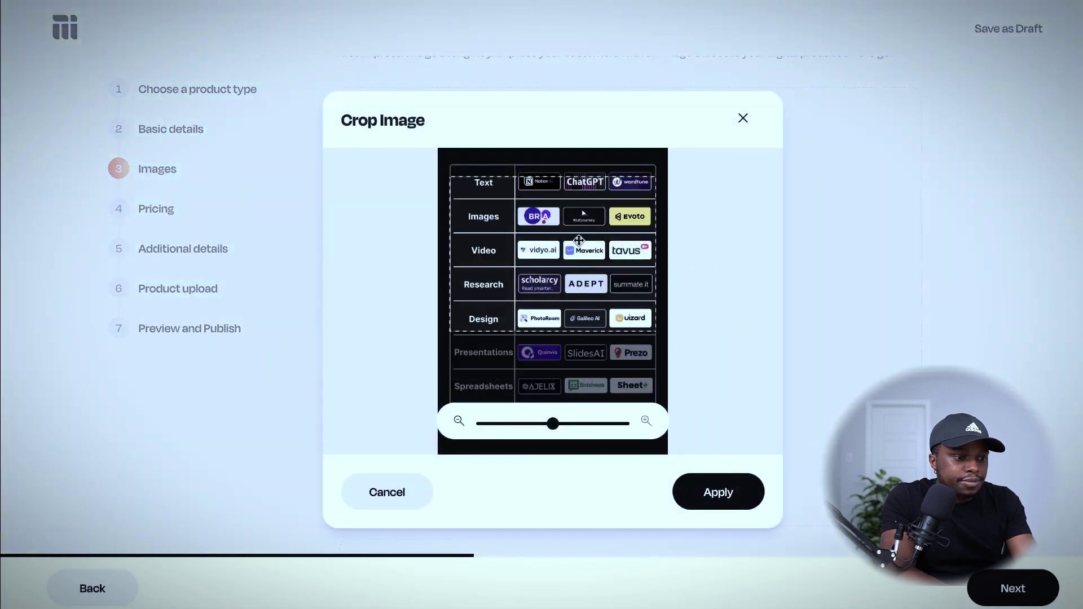
drag(551, 425, 459, 425)
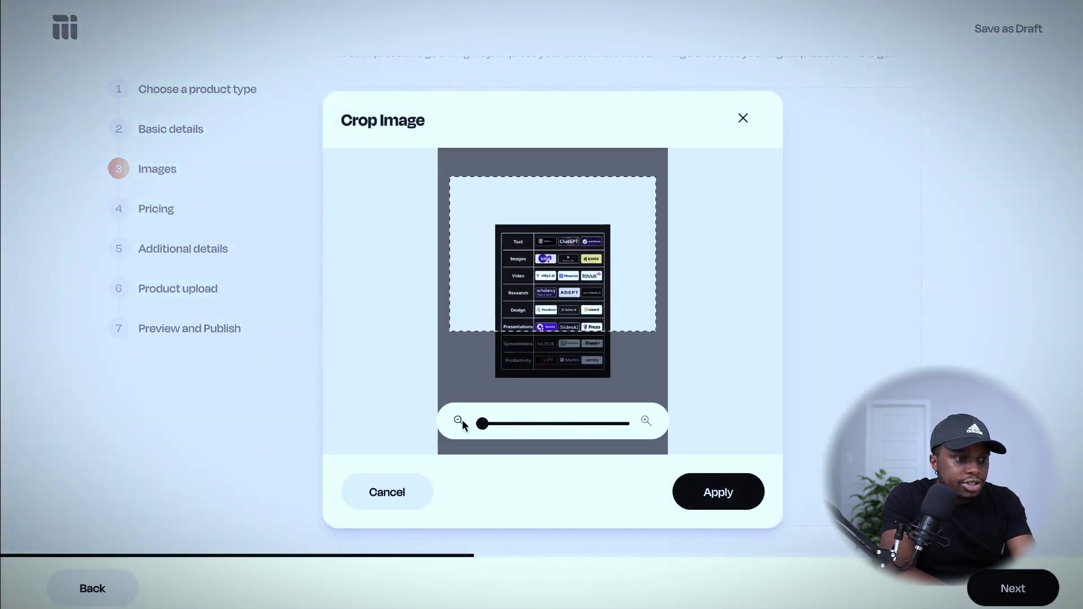
drag(540, 294, 542, 339)
drag(483, 427, 452, 424)
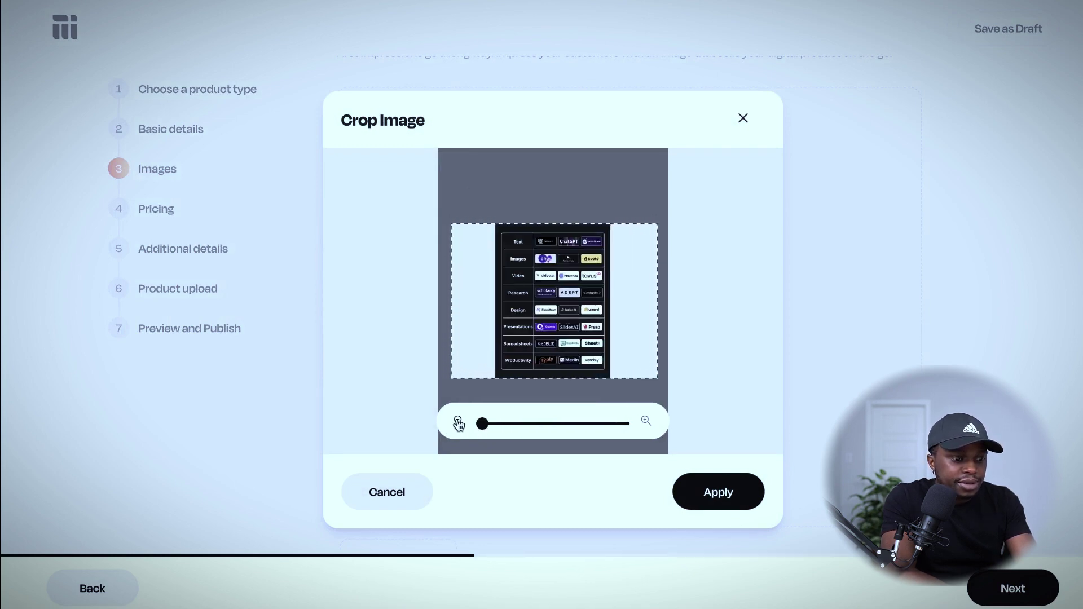
click(718, 501)
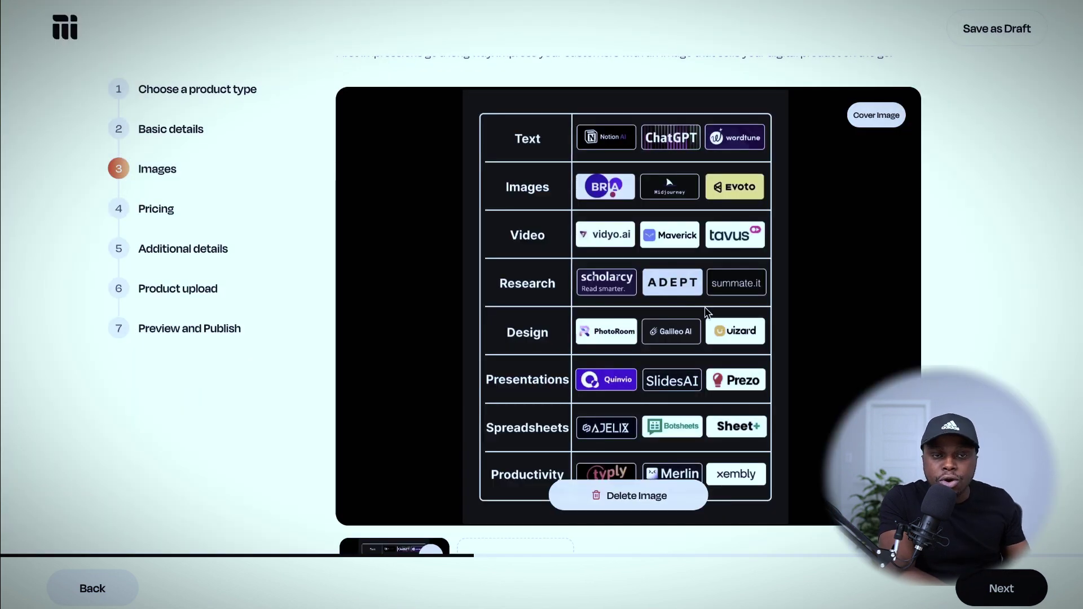
scroll(707, 311, down, 2)
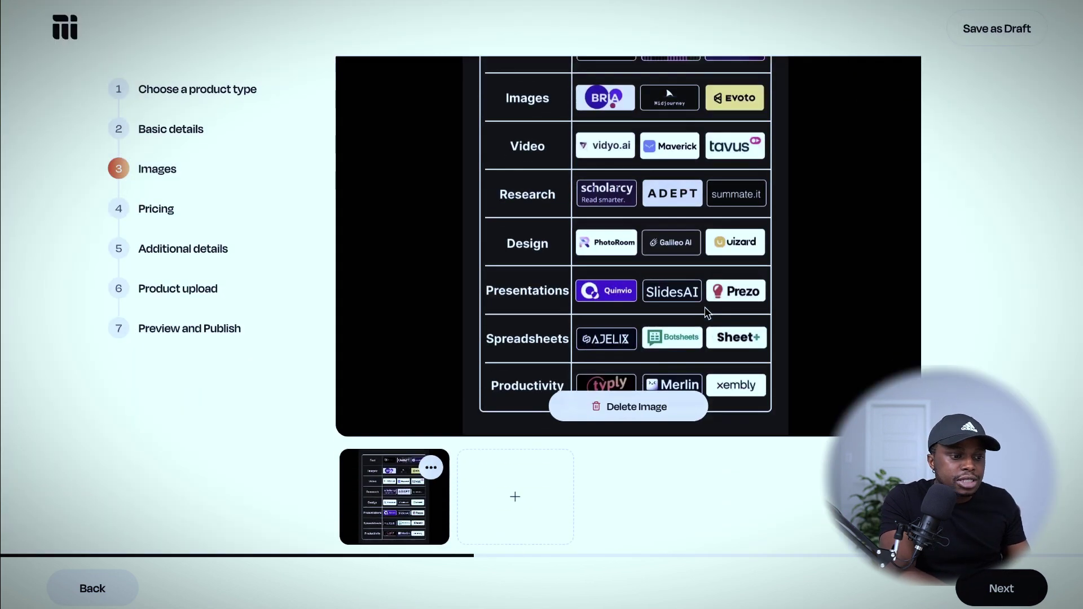
click(515, 496)
Add the Bible Coloring Book cover PNG as a second product image, slightly zoomed in the crop.
click(430, 245)
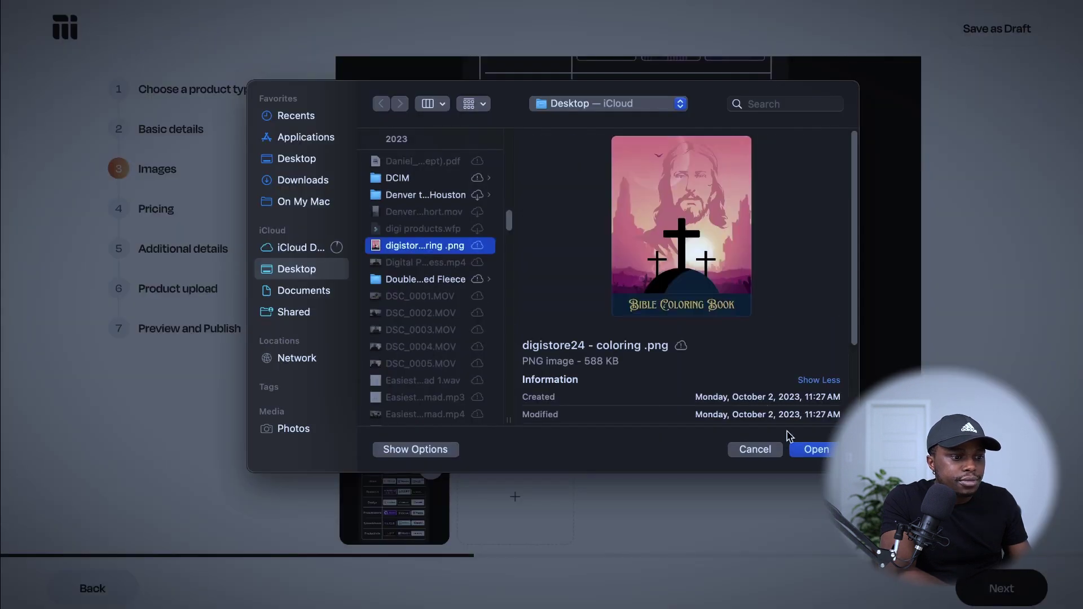
click(813, 450)
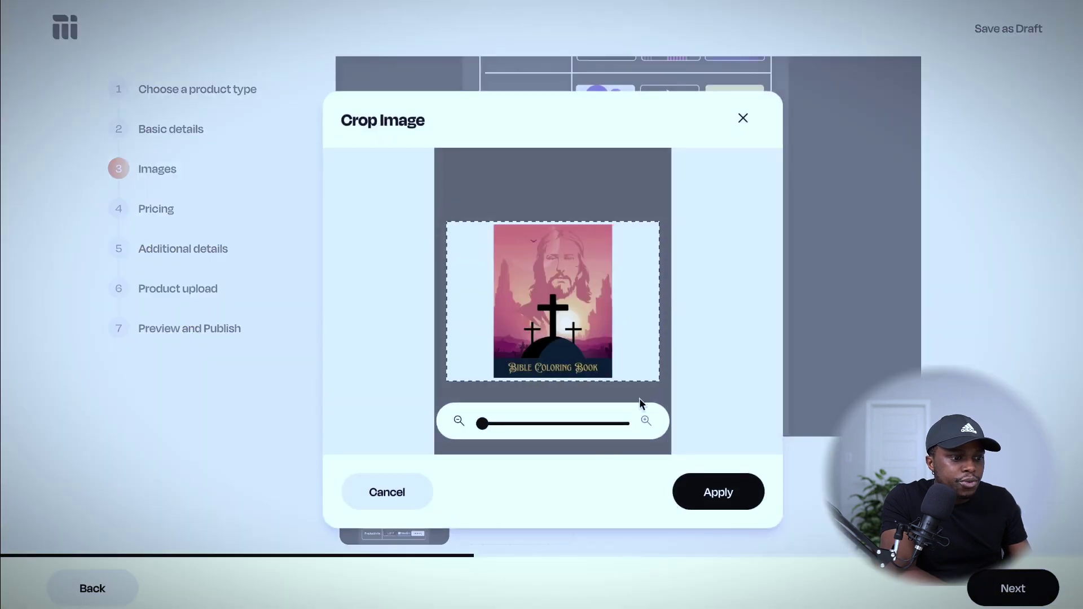
drag(483, 426, 487, 426)
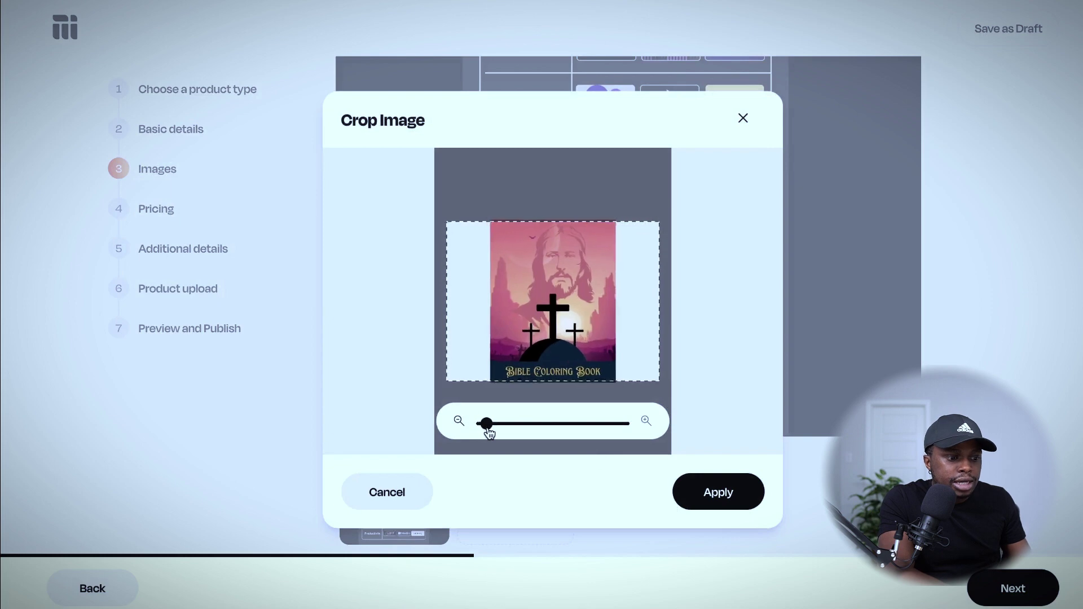
click(718, 493)
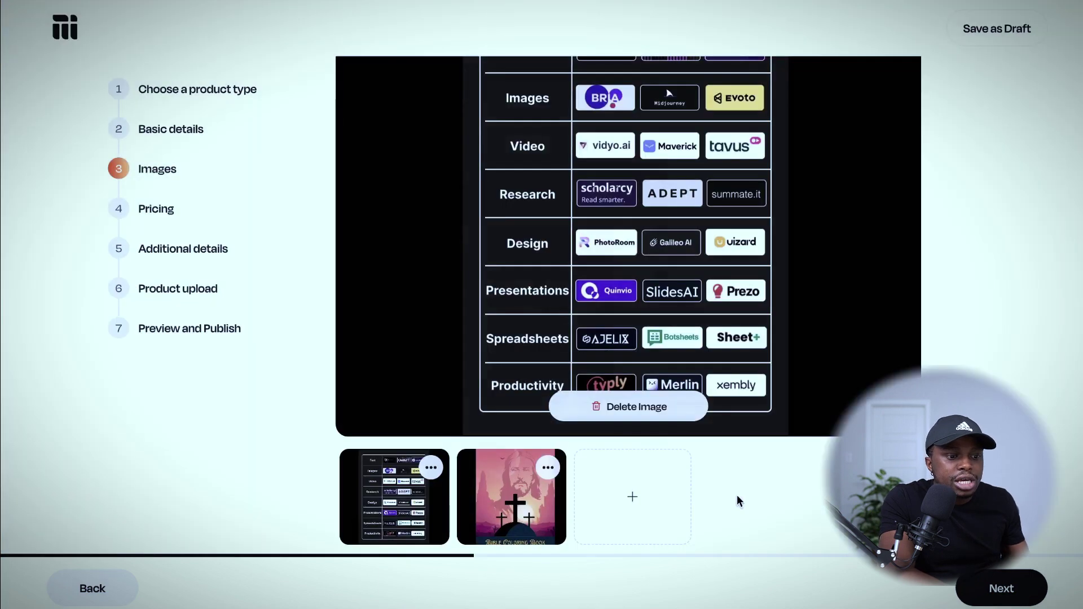
scroll(805, 323, up, 2)
scroll(806, 323, down, 2)
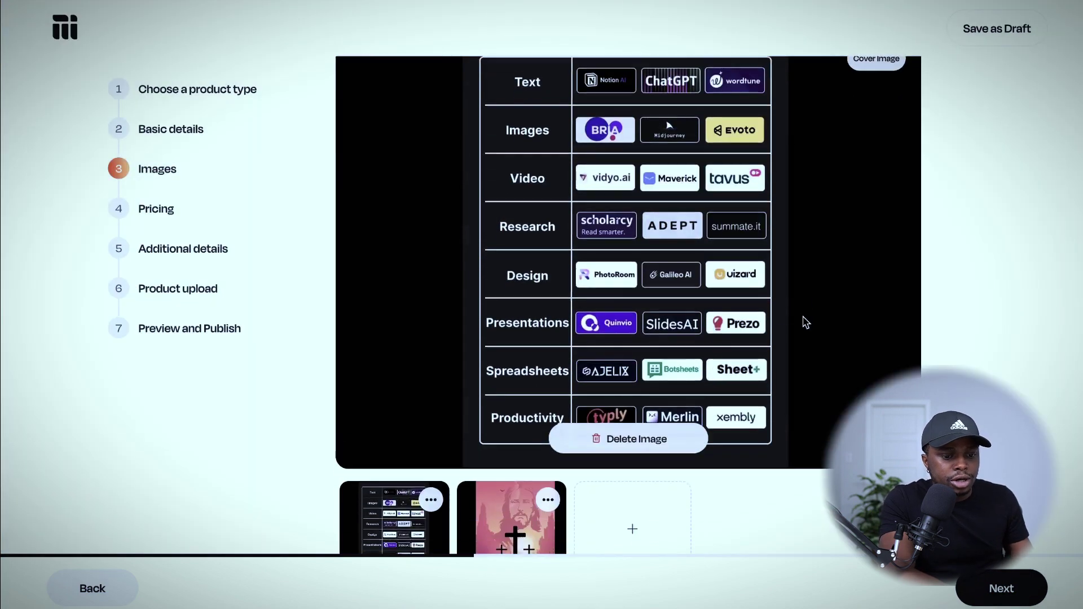
scroll(706, 334, up, 3)
scroll(706, 334, down, 3)
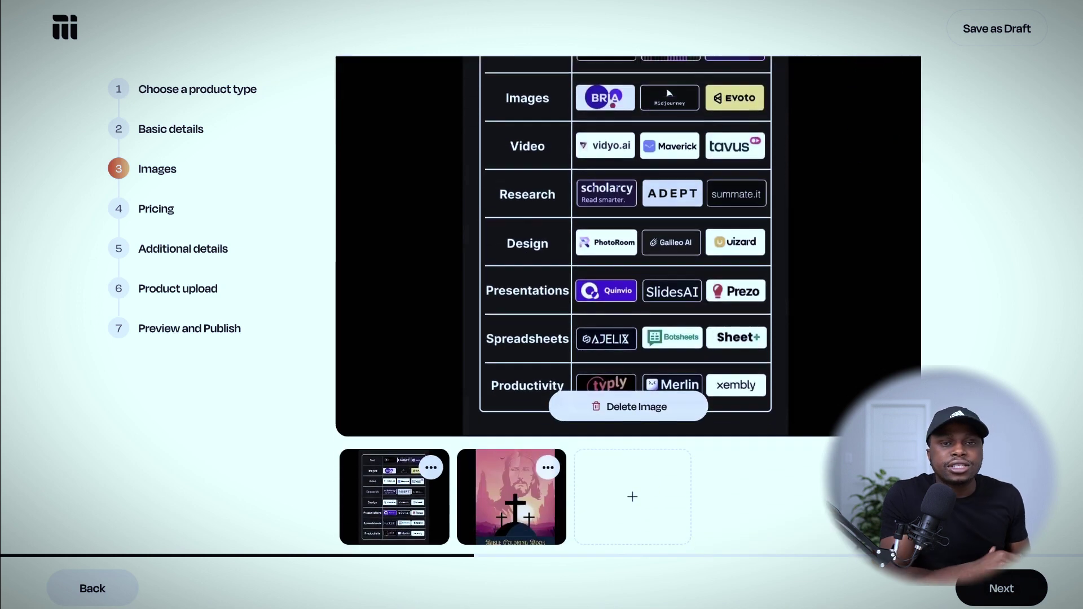
click(1000, 589)
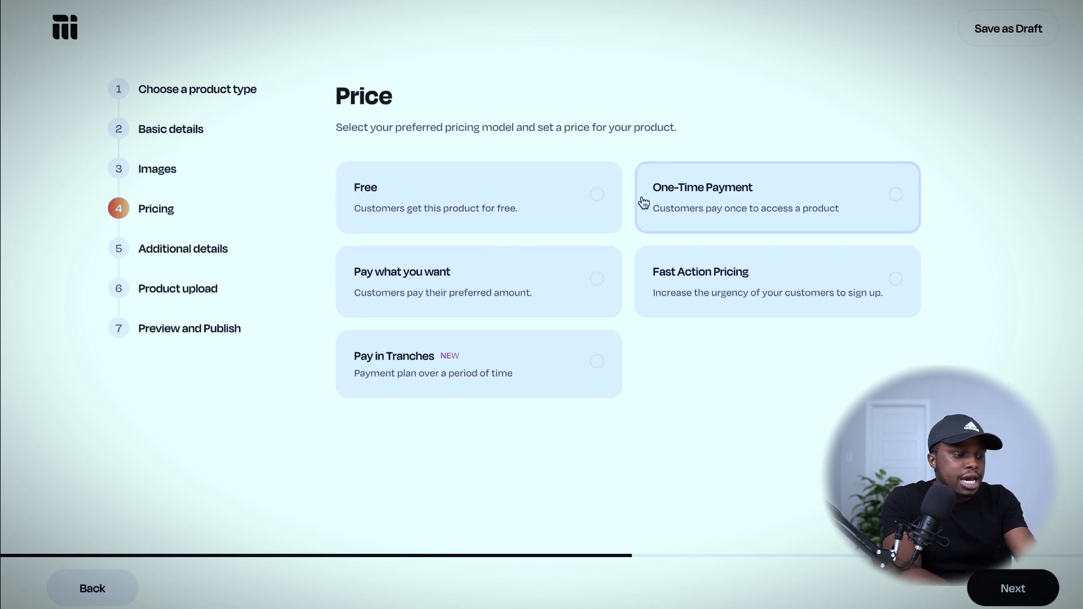
Choose One-Time Payment with an actual price of USD 19 and a discount price of USD 14.
click(719, 213)
click(514, 461)
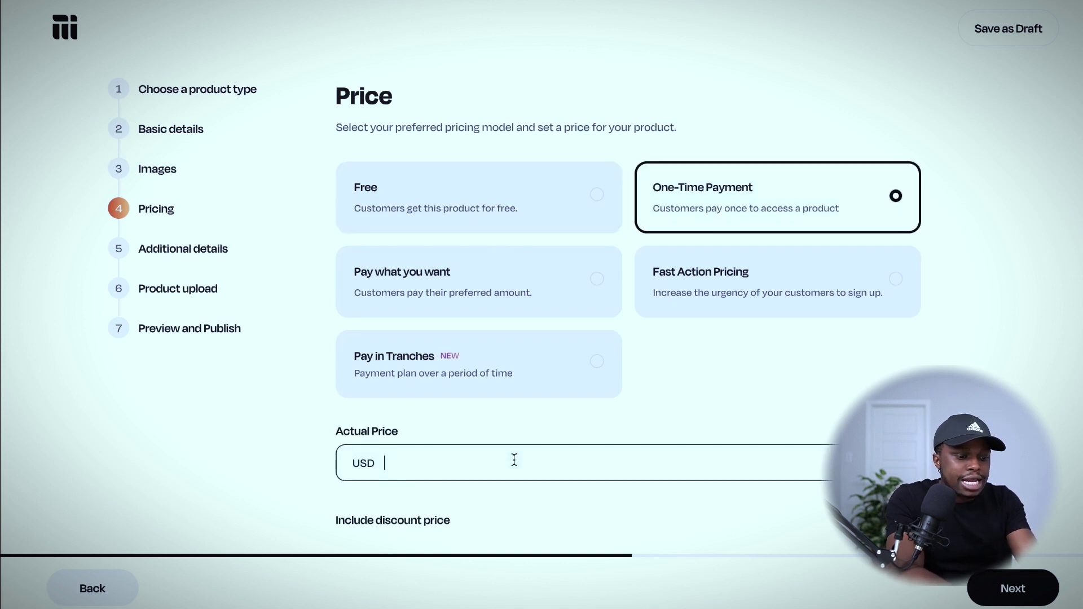
text(19)
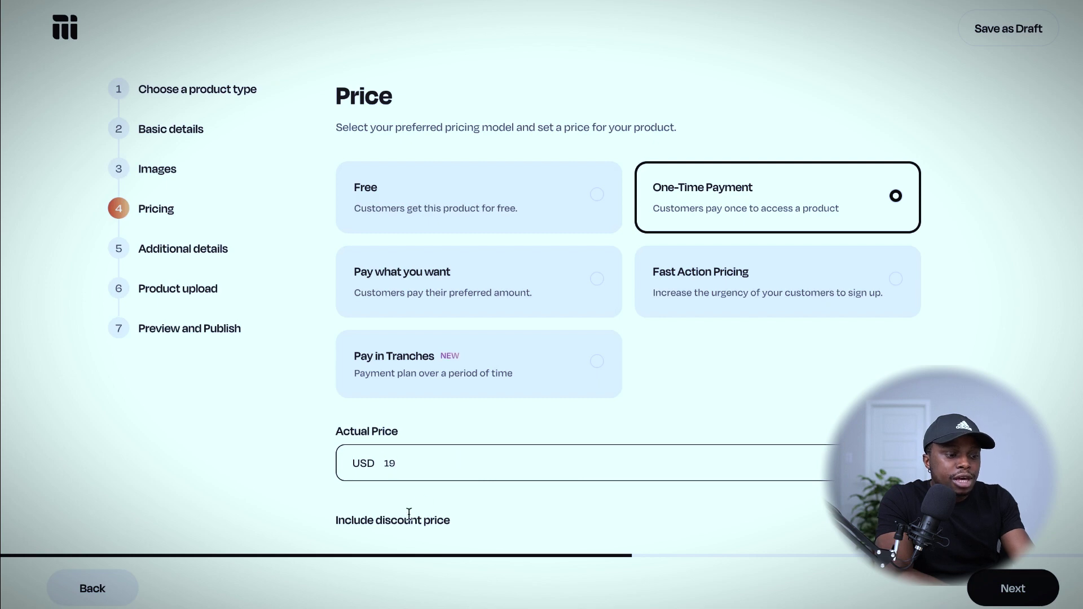
click(590, 573)
scroll(590, 573, down, 1)
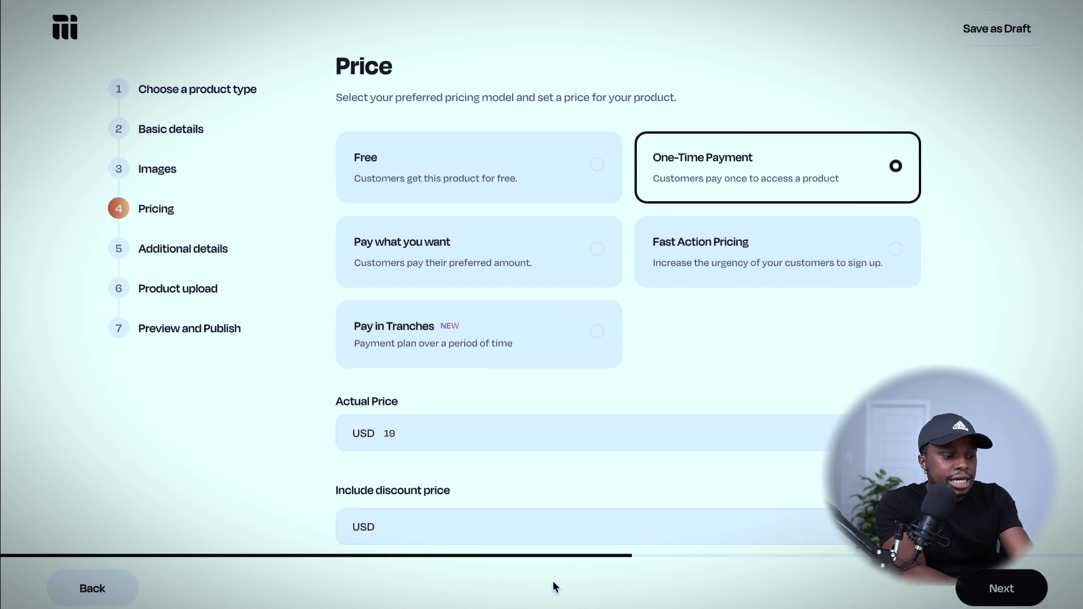
click(546, 530)
text(1)
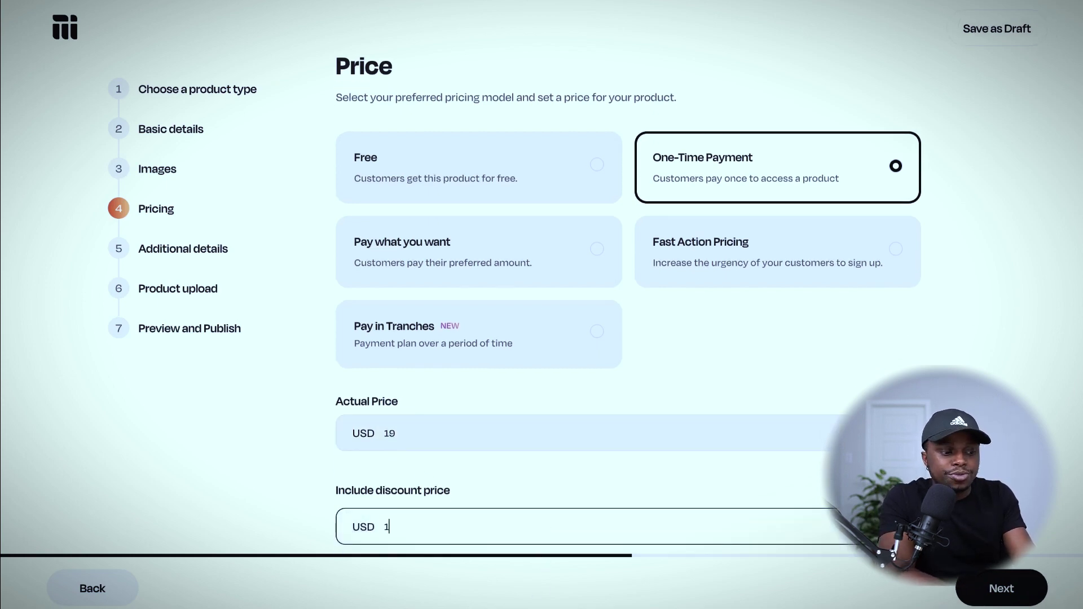
text(4)
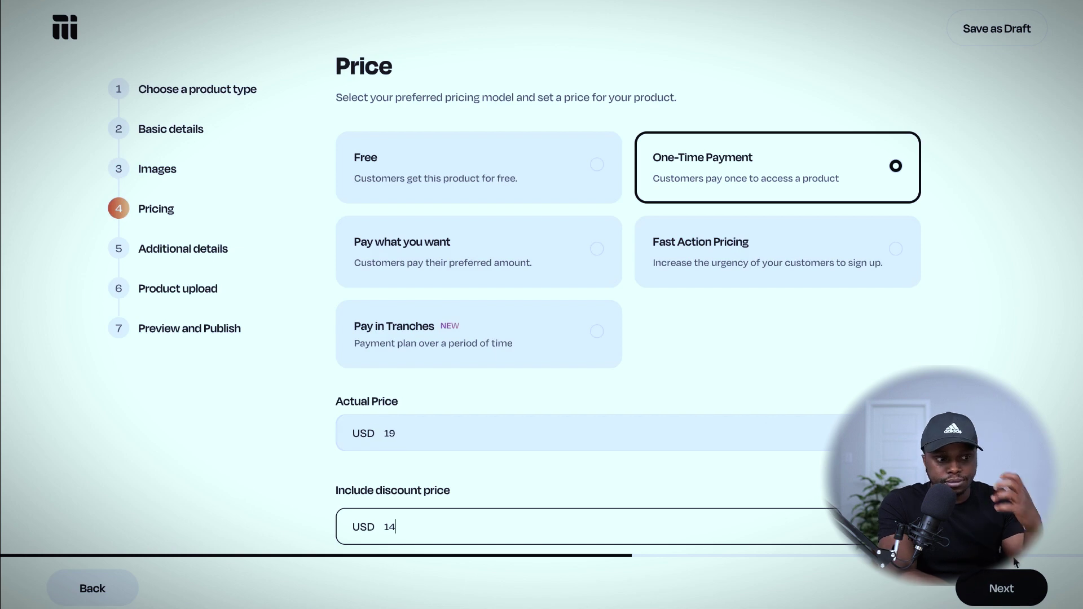
click(1002, 588)
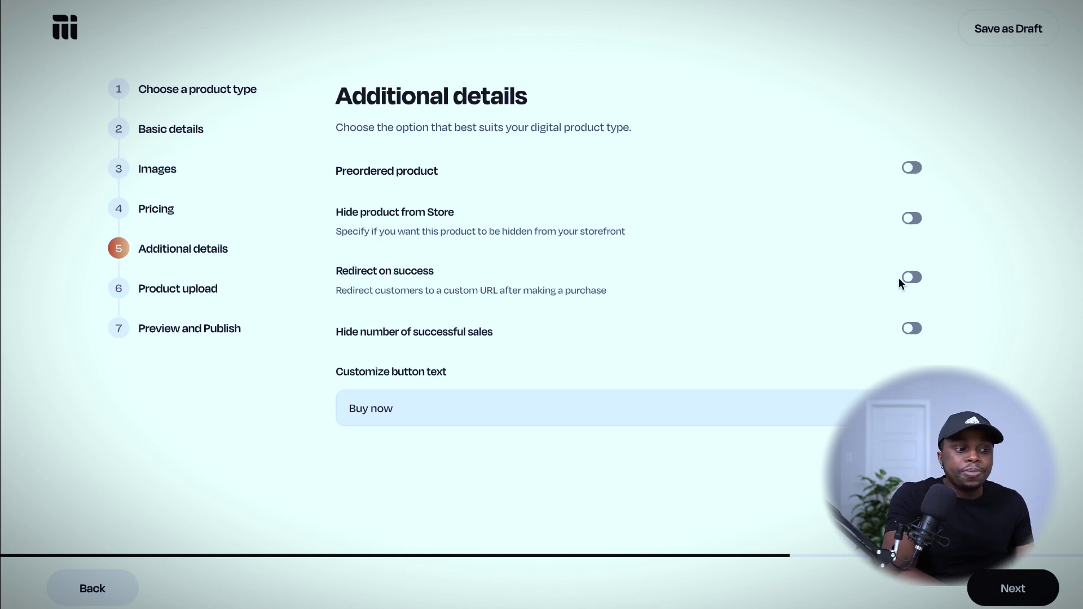
Select the 'Buy now' purchase button text field on the Additional details step for editing.
click(571, 404)
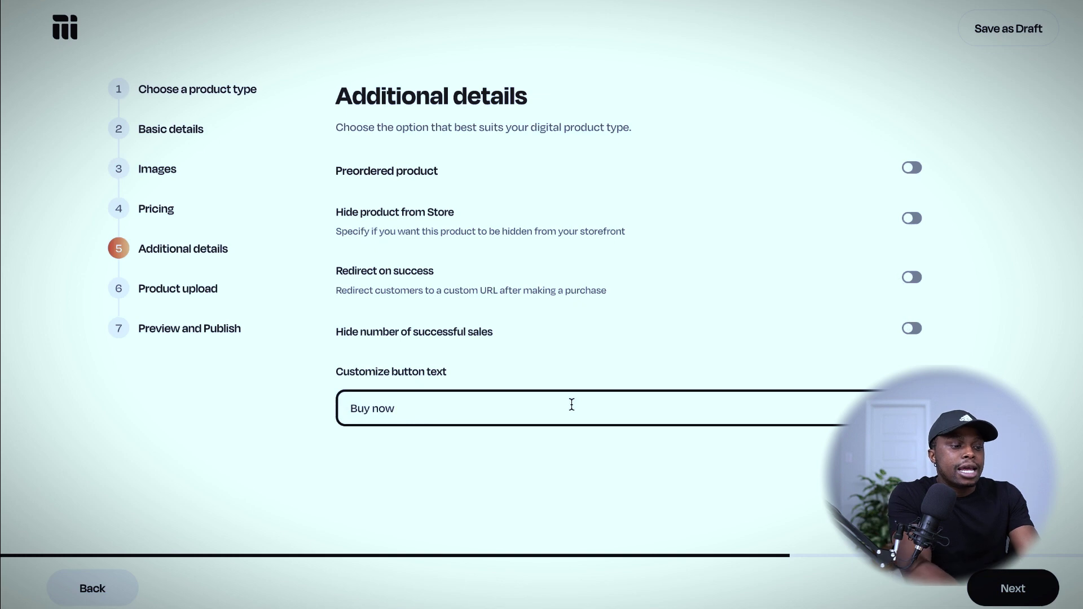
Replace the purchase button text 'Buy now' with 'Start Creating Now!'.
key(ctrl+a)
key(BackSpace)
text(St)
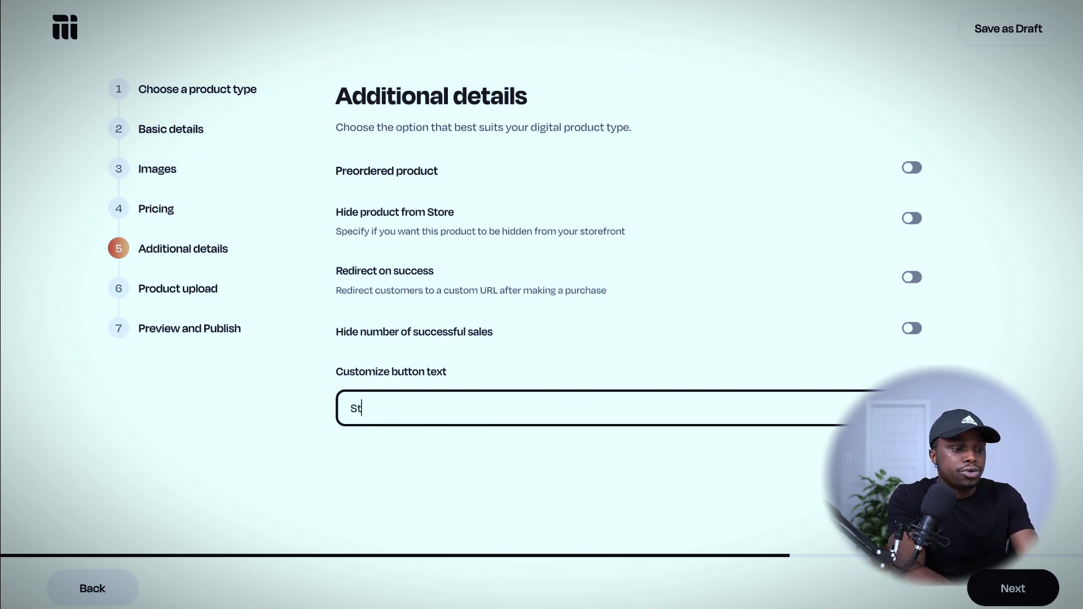
text(art Growin)
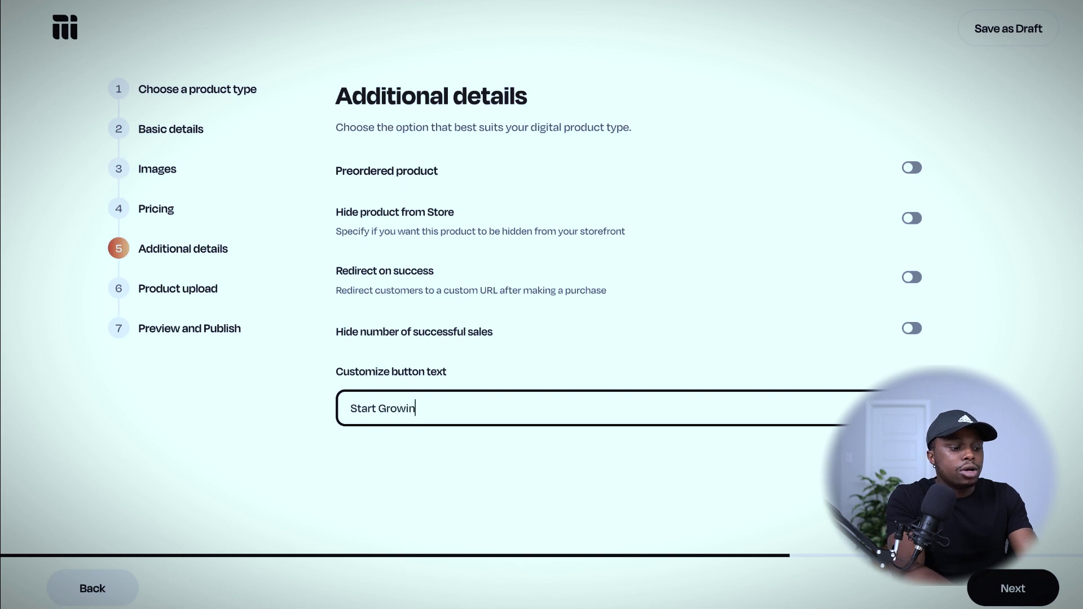
text(g Now!)
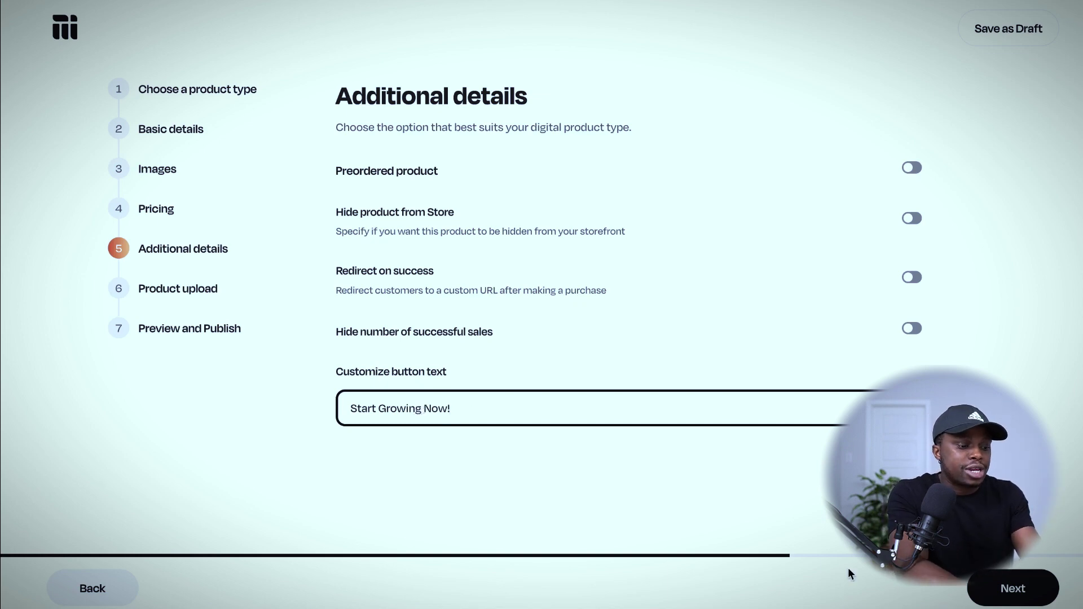
double_click(396, 408)
text(Cew)
key(BackSpace)
key(BackSpace)
text(reating)
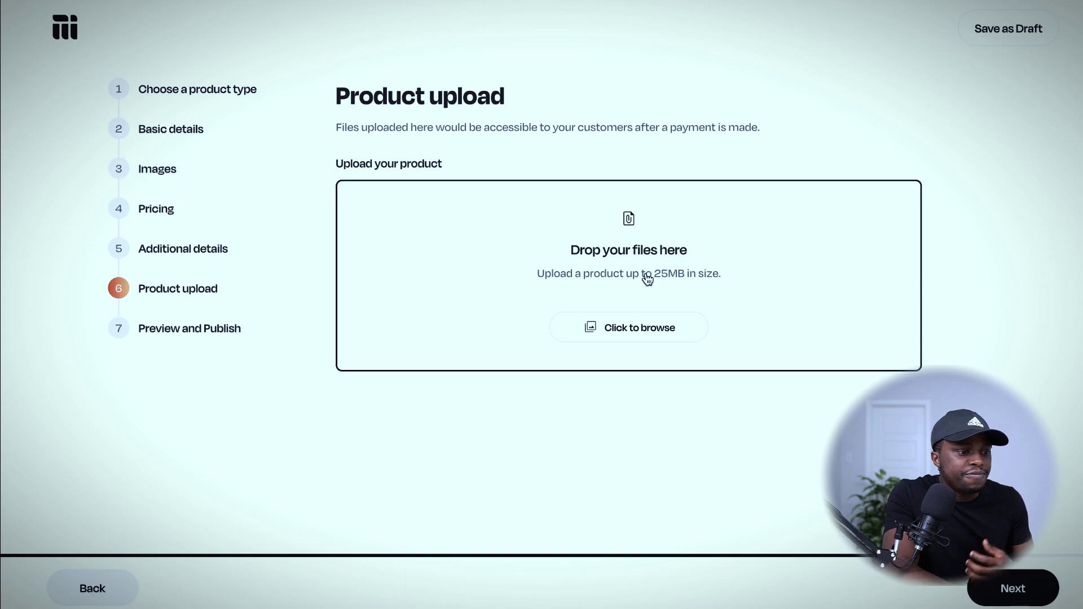
click(647, 278)
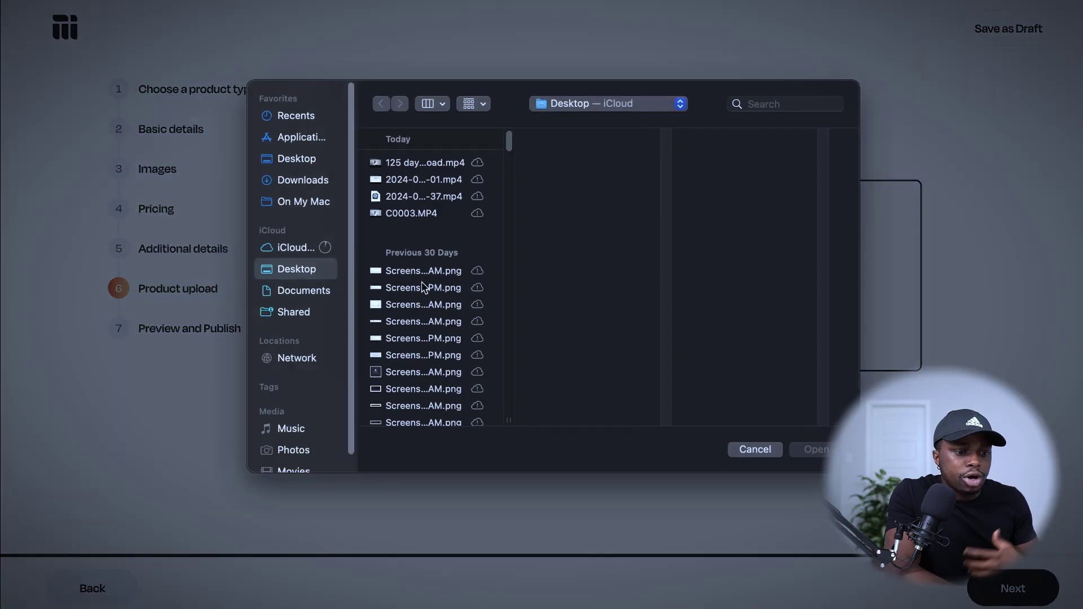
click(431, 181)
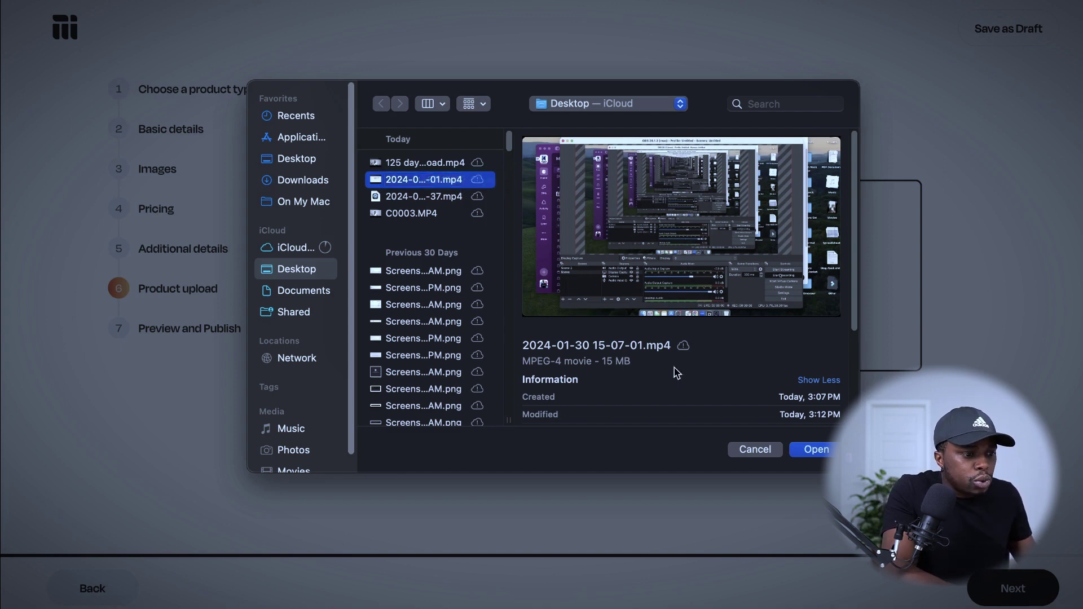
scroll(435, 326, down, 4)
scroll(436, 326, down, 5)
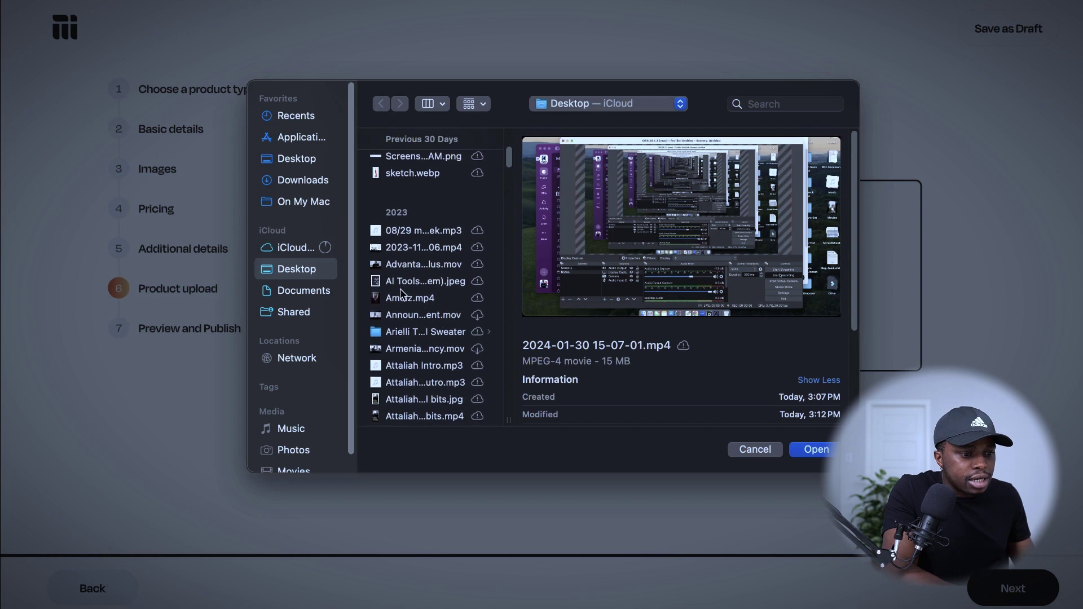
scroll(421, 299, down, 3)
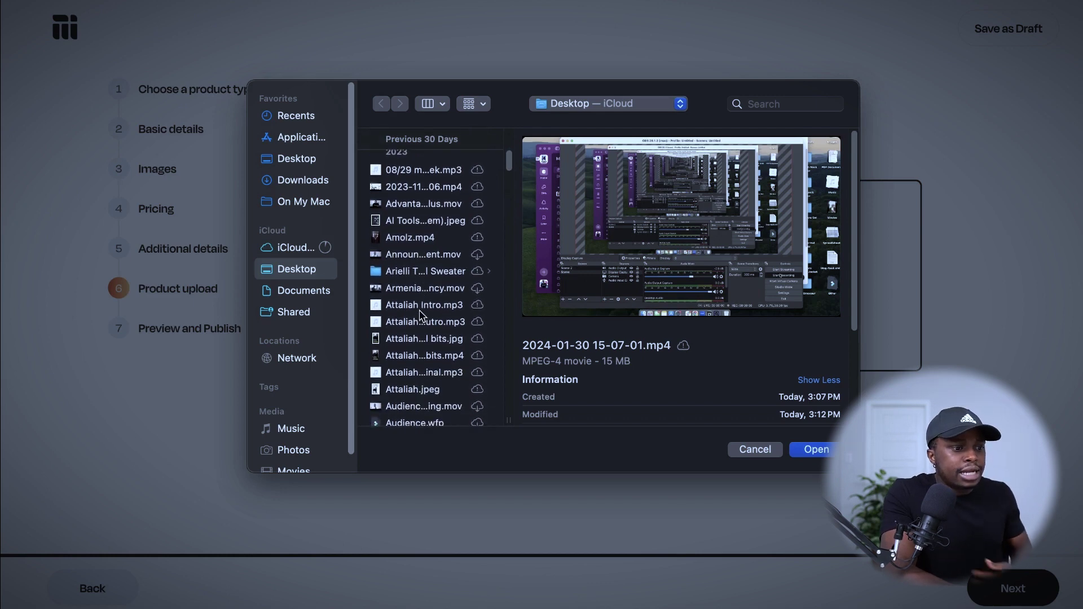
click(800, 450)
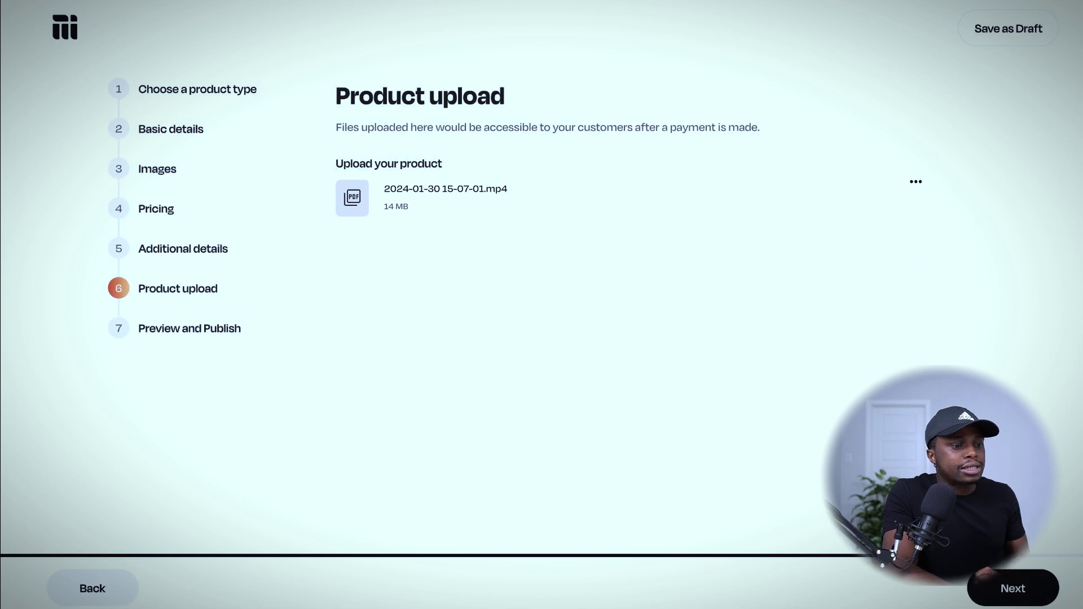
click(1005, 599)
Flip between the AI tools image and the coloring book cover in the product preview.
scroll(703, 402, down, 3)
scroll(702, 402, up, 3)
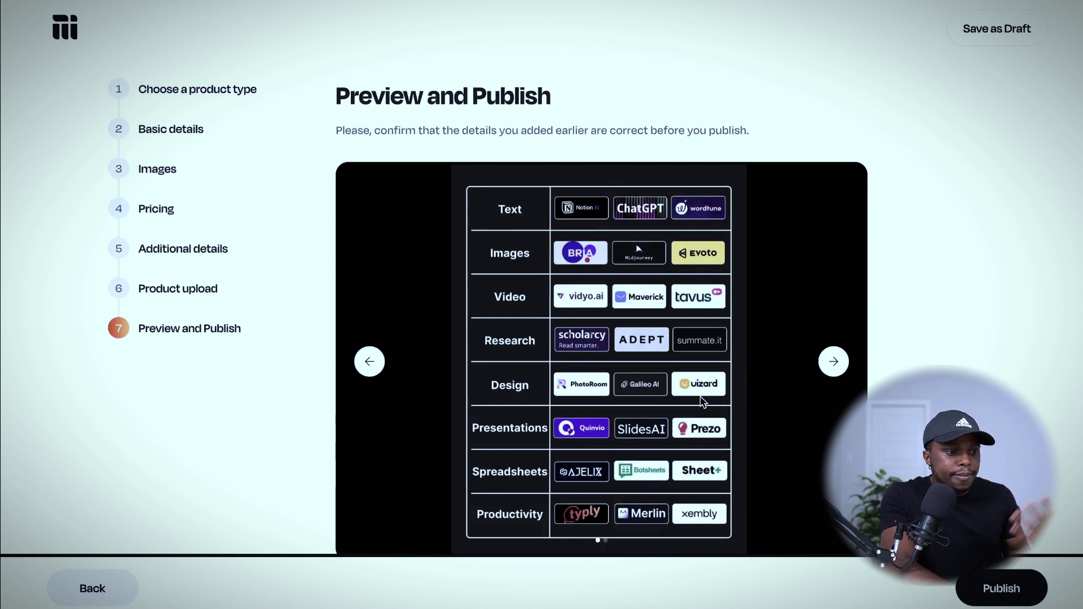
scroll(702, 401, down, 3)
click(840, 186)
scroll(445, 280, up, 2)
click(372, 296)
scroll(615, 377, down, 4)
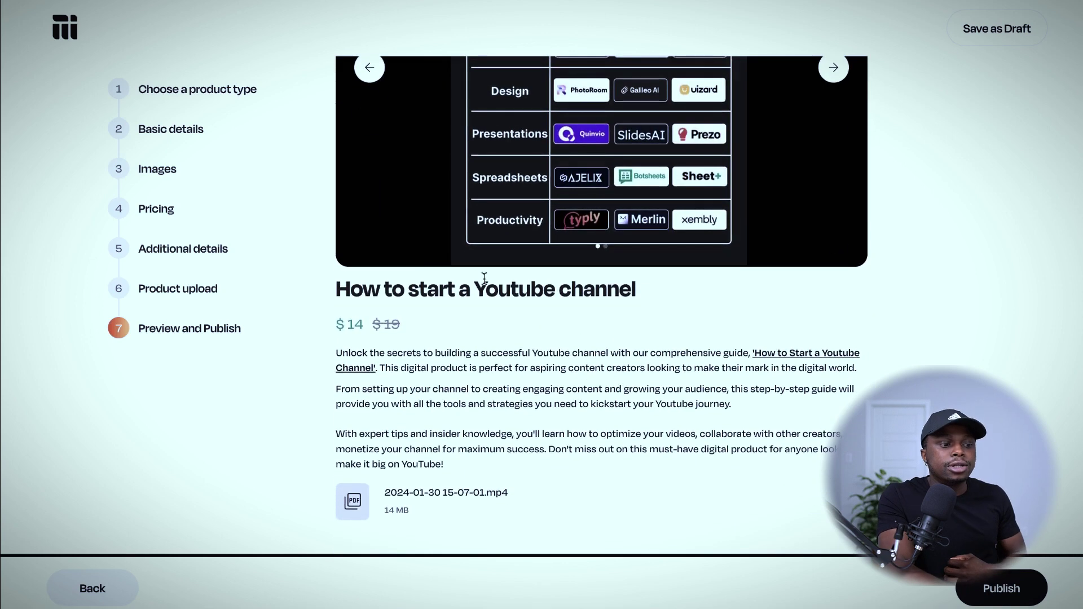
Check the preview's title, prices, description and attached file, then publish the product.
drag(339, 290, 638, 290)
click(615, 313)
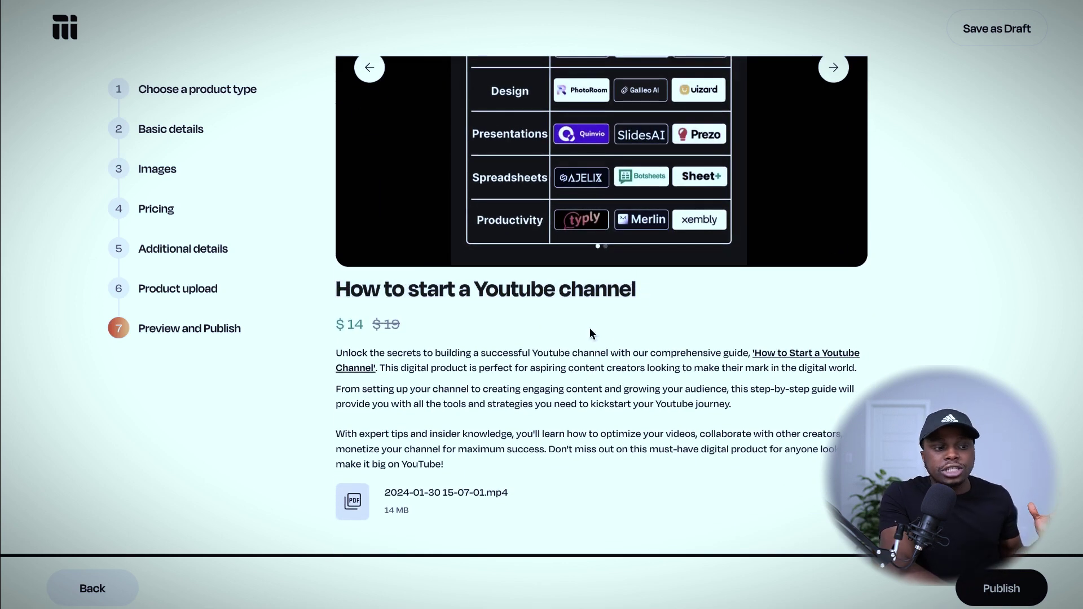
drag(336, 324, 375, 326)
click(416, 328)
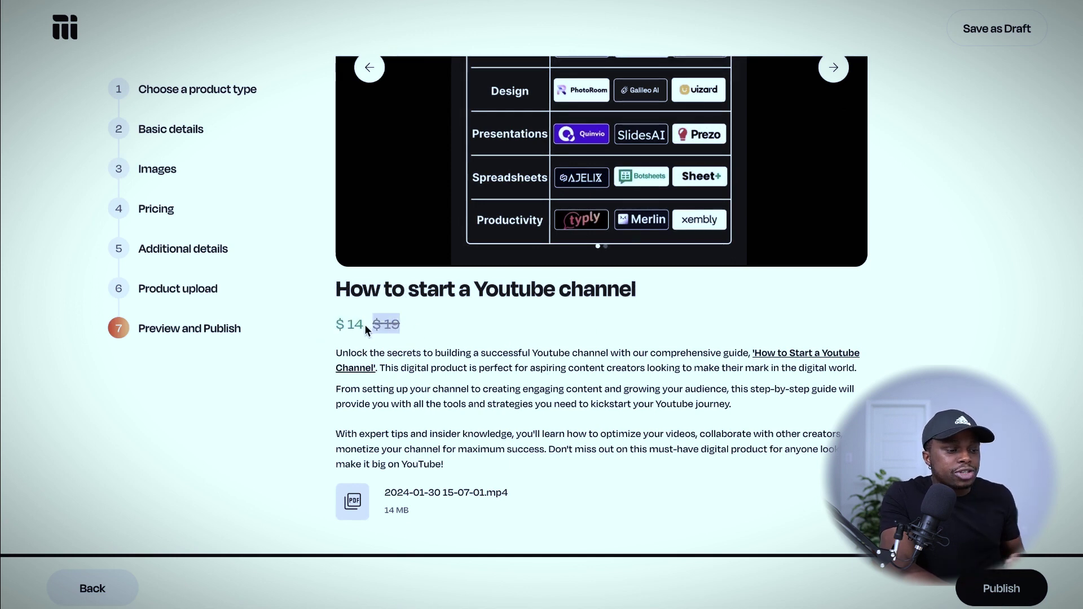
click(384, 342)
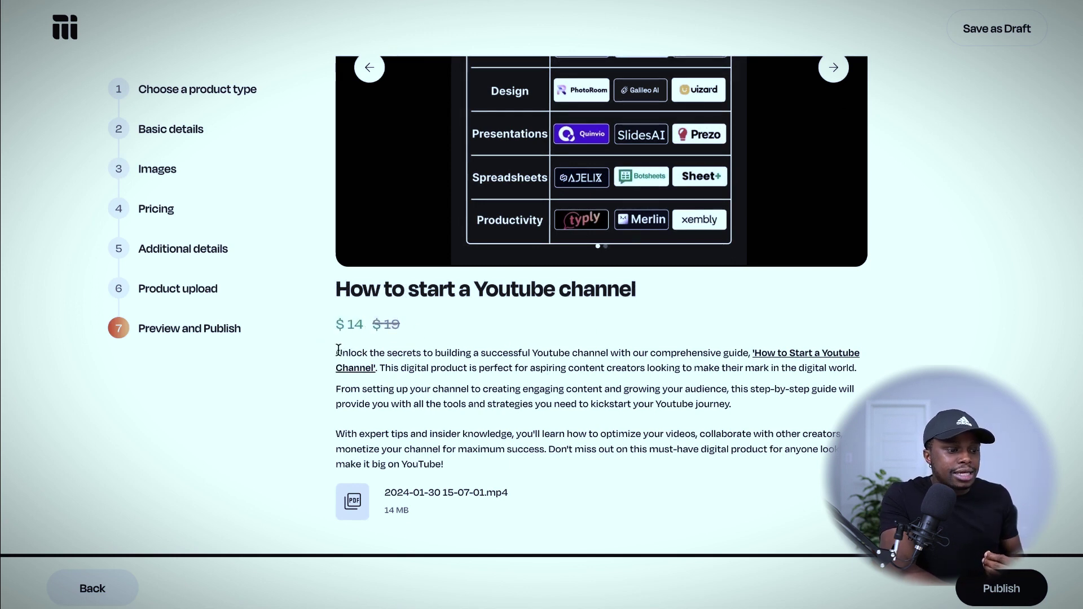
drag(337, 350, 529, 459)
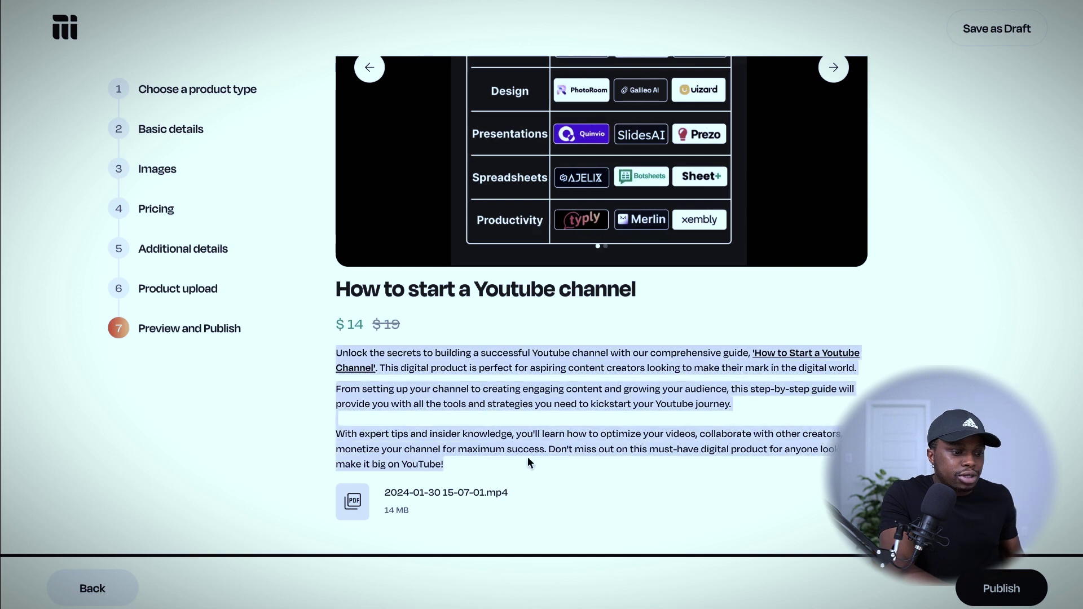
click(383, 493)
drag(397, 512, 381, 498)
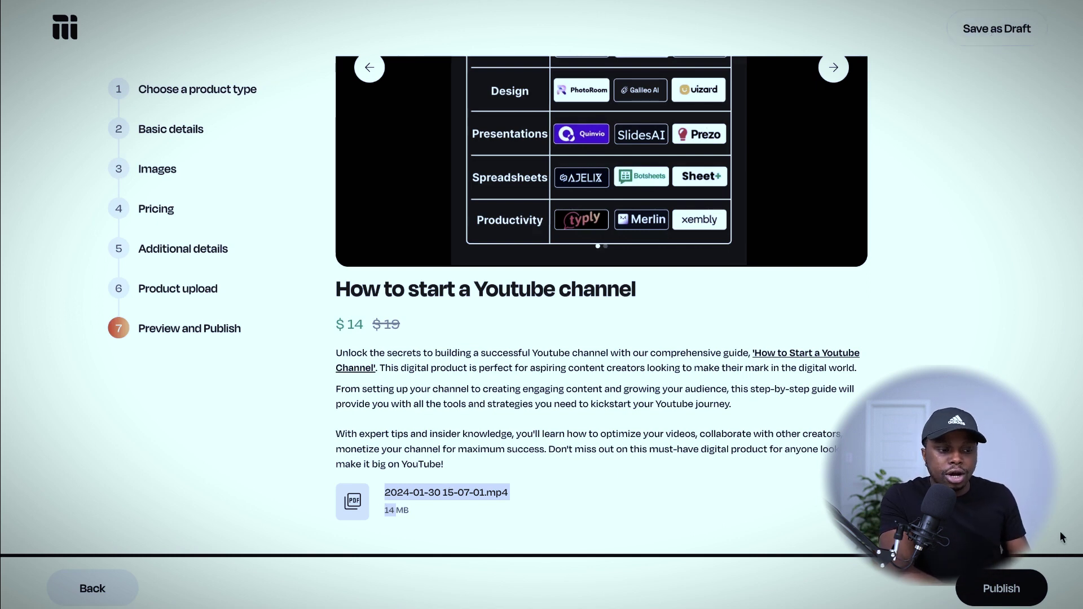
click(1003, 584)
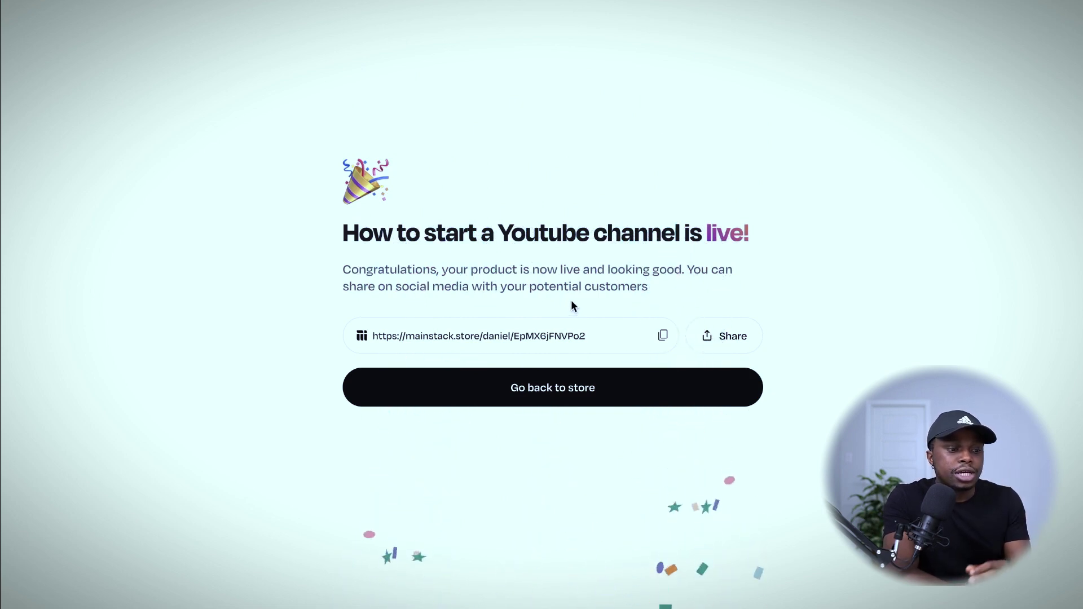
Copy the live product's share link and load it in a new browser tab.
click(727, 337)
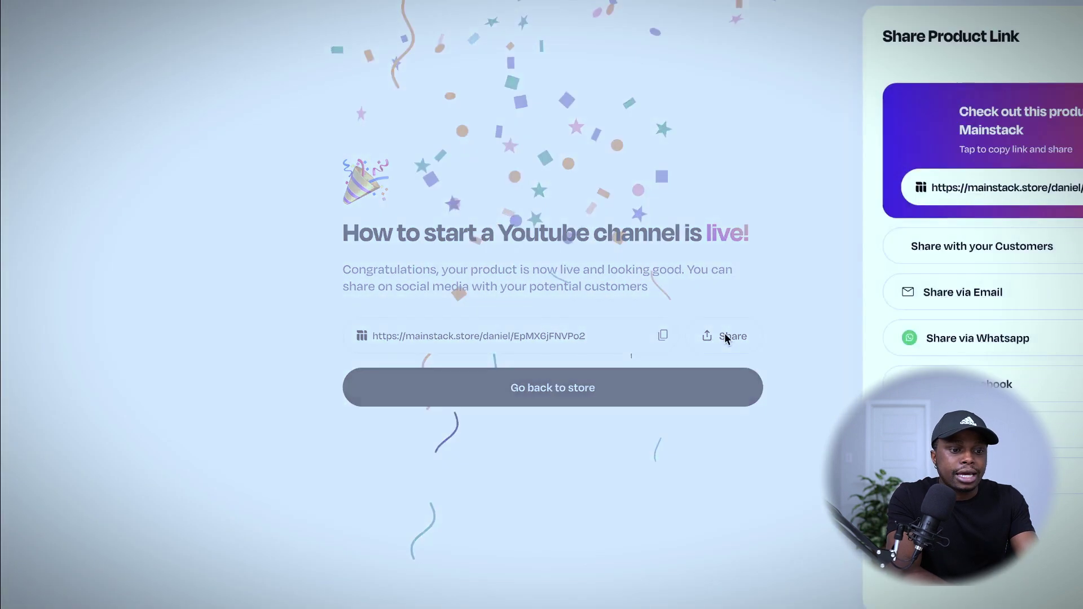
click(1043, 187)
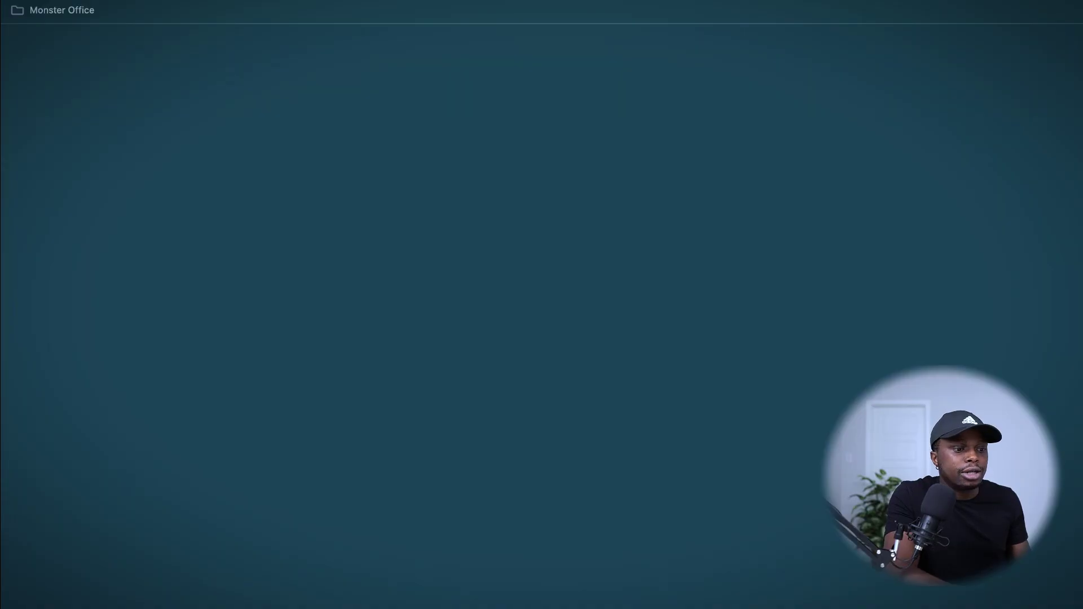
key(ctrl+v)
key(Return)
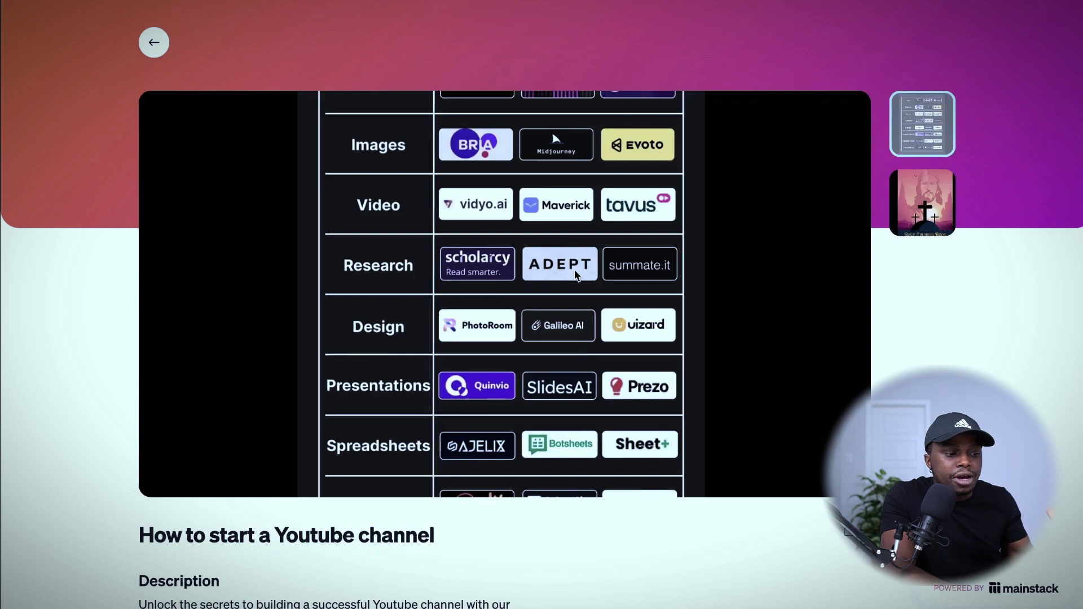
Scroll through the public product page showing USD 14 over USD 19 and the 'Start Creating Now!' button.
scroll(577, 274, down, 1)
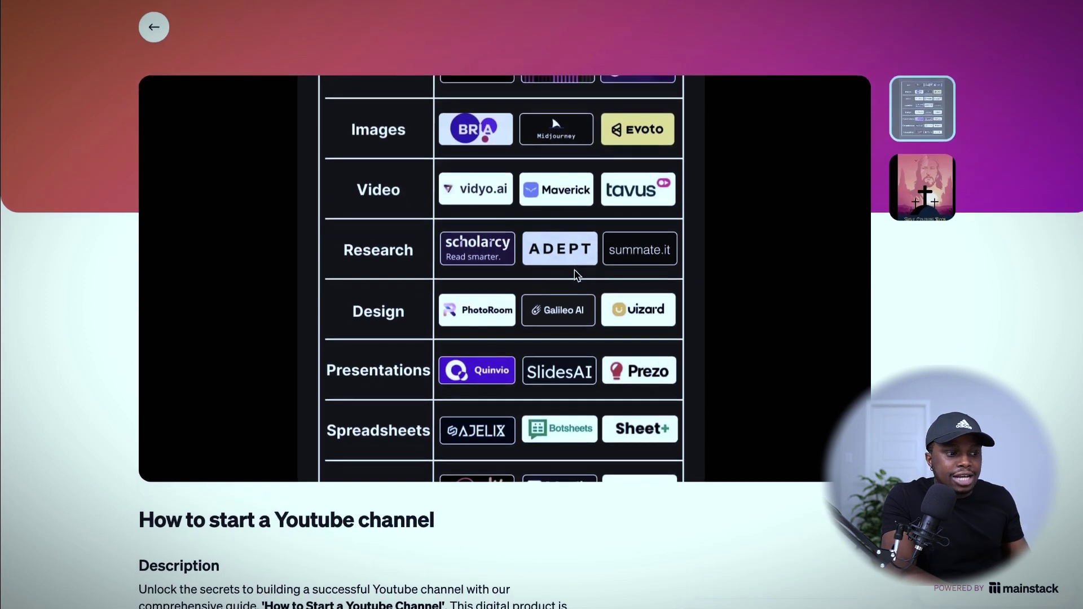
scroll(577, 275, down, 10)
scroll(574, 275, up, 1)
scroll(574, 274, down, 1)
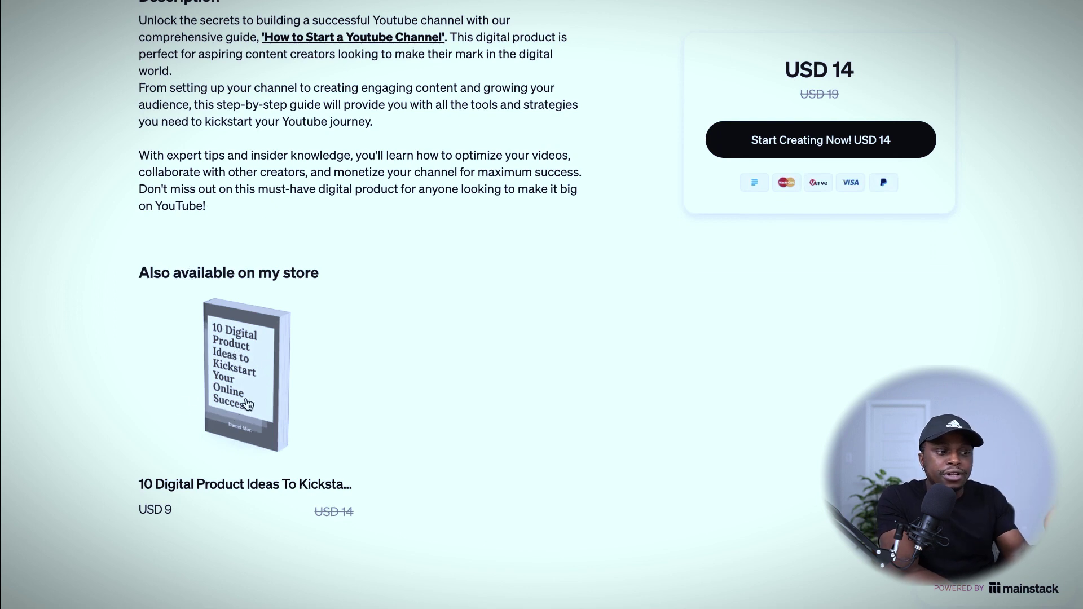
scroll(274, 359, up, 1)
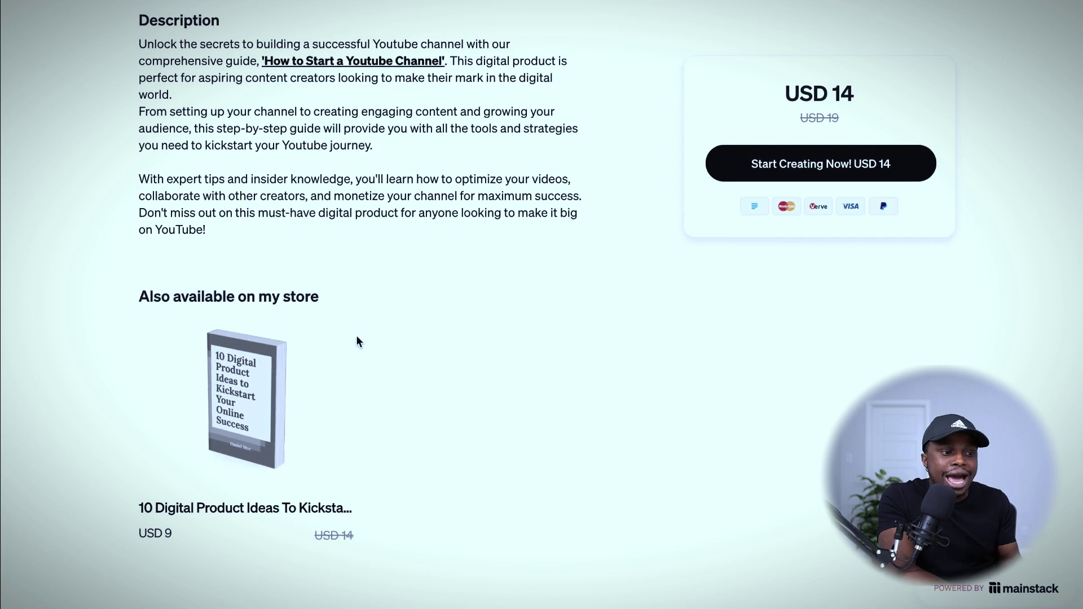
scroll(374, 339, up, 3)
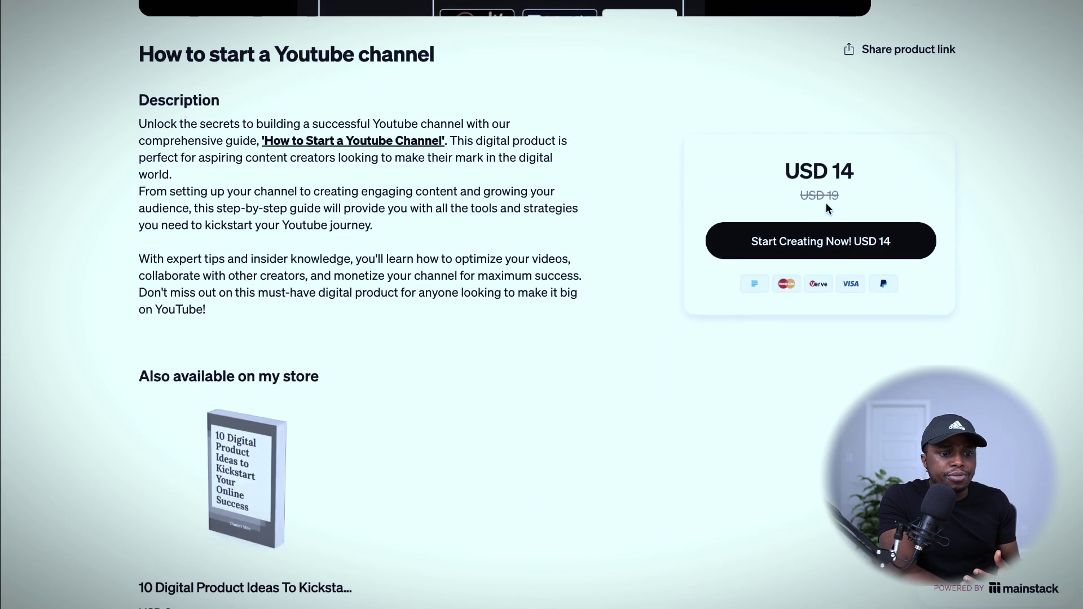
scroll(826, 202, up, 8)
scroll(829, 203, down, 5)
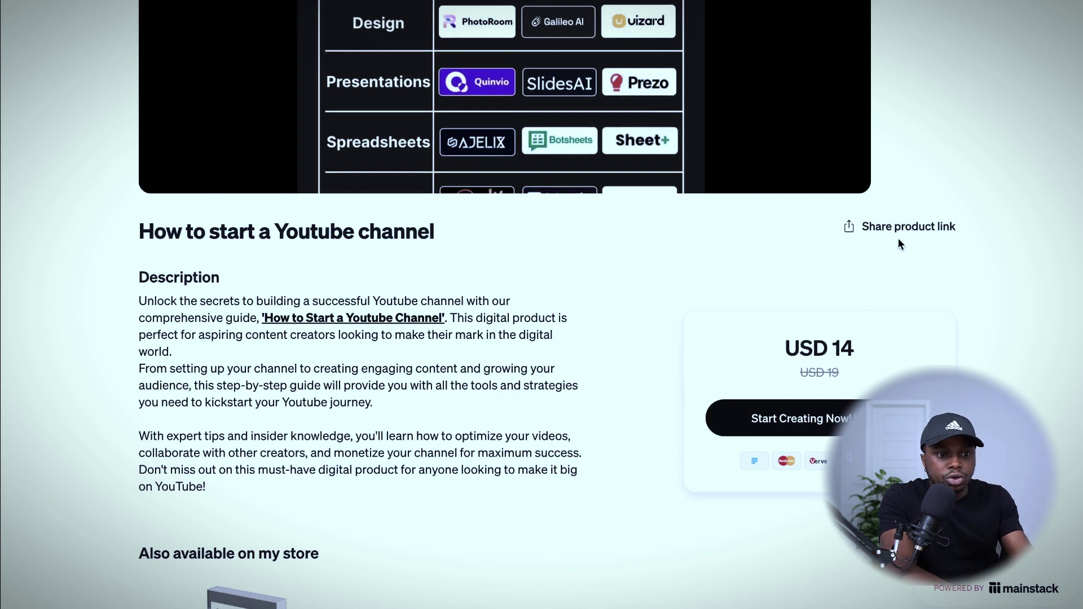
scroll(824, 191, up, 6)
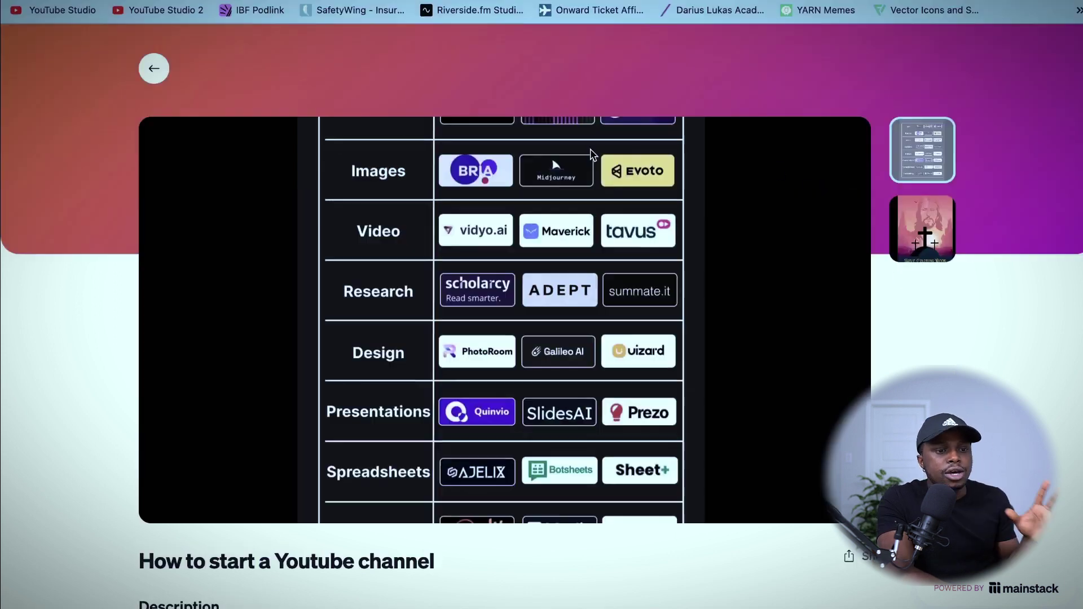
Go back to the creator's storefront and look over its product list.
click(156, 69)
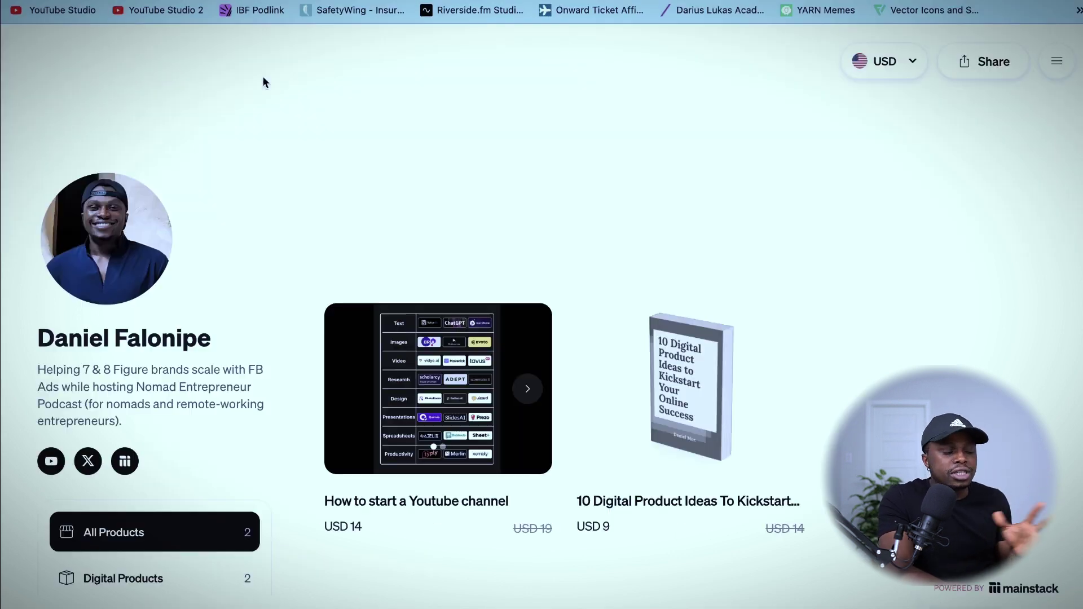
scroll(839, 317, down, 1)
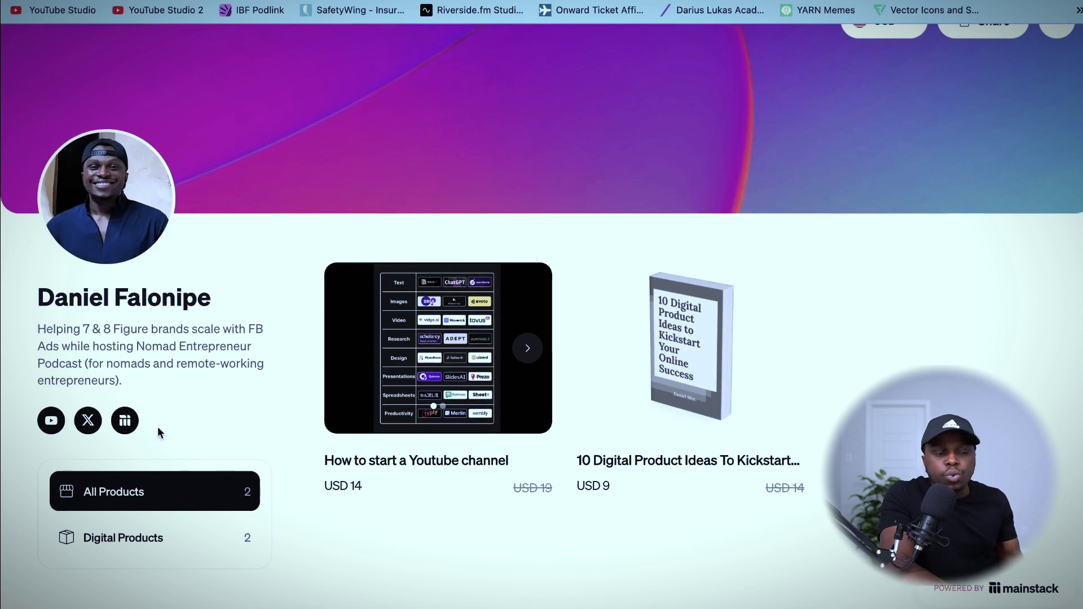
scroll(707, 432, up, 1)
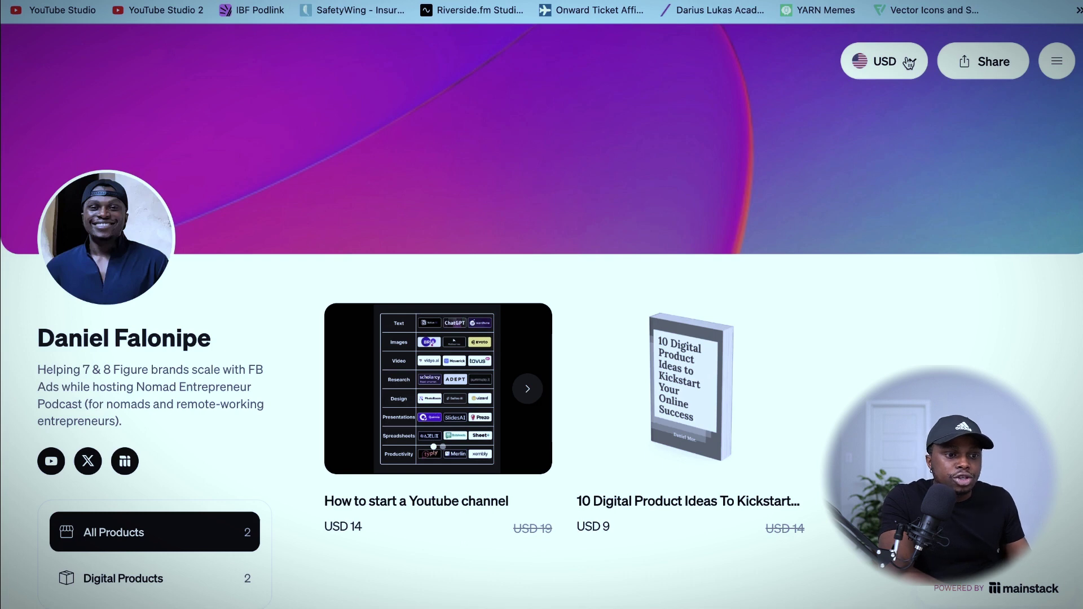
Switch the storefront display currency to South Africa (ZAR - R).
click(891, 74)
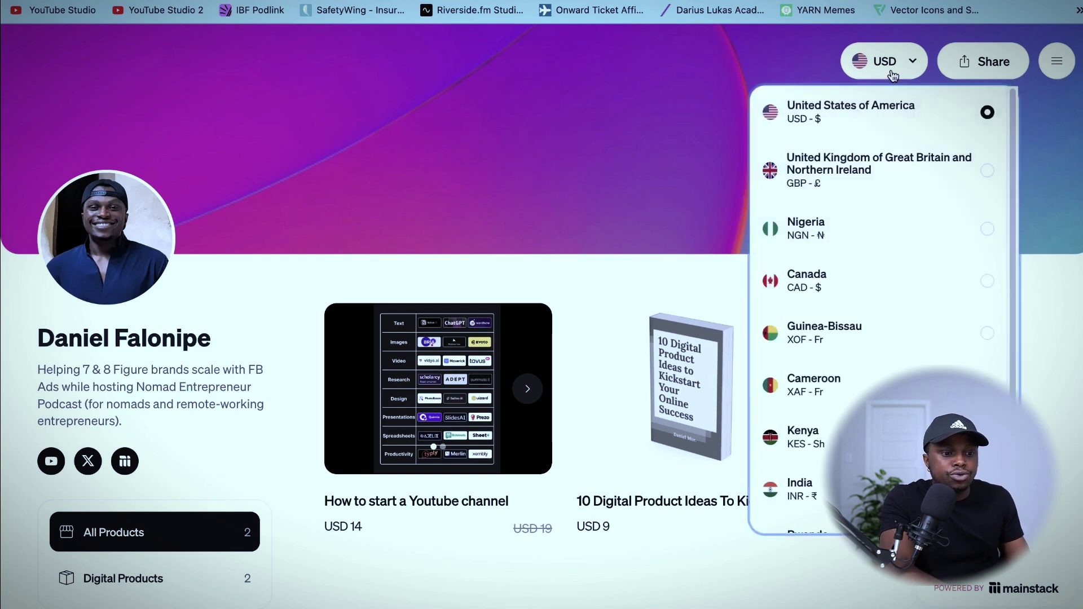
scroll(866, 237, down, 3)
scroll(867, 239, down, 1)
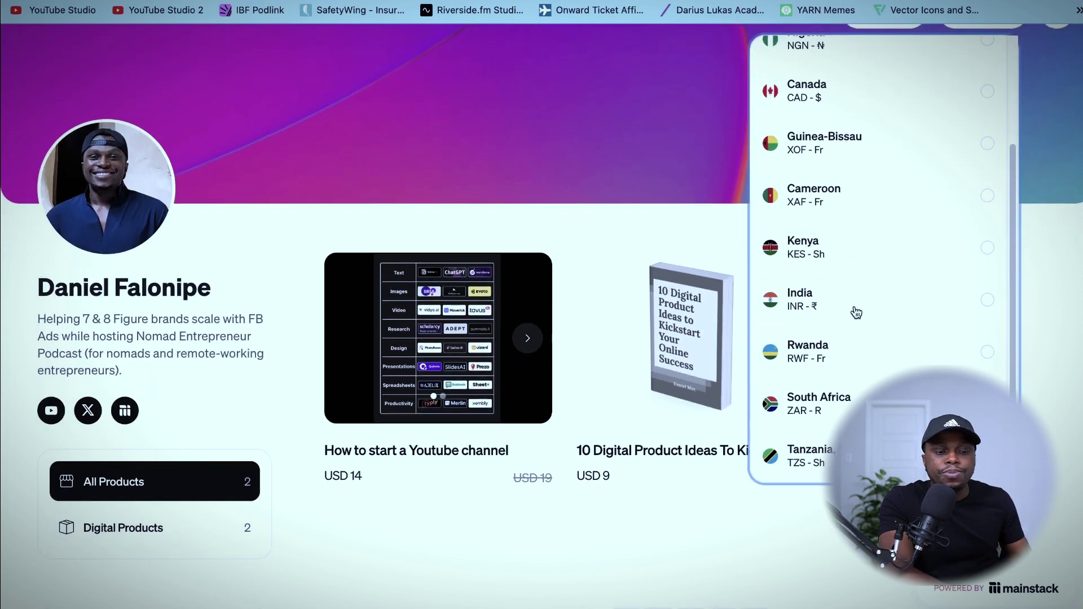
scroll(852, 379, up, 2)
scroll(852, 379, up, 1)
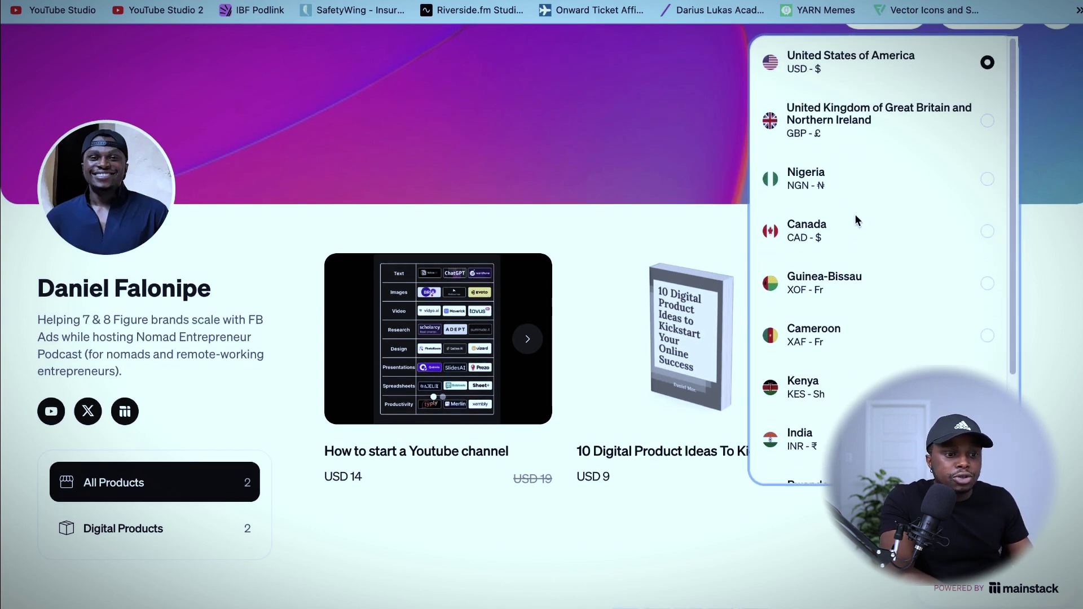
scroll(856, 208, down, 2)
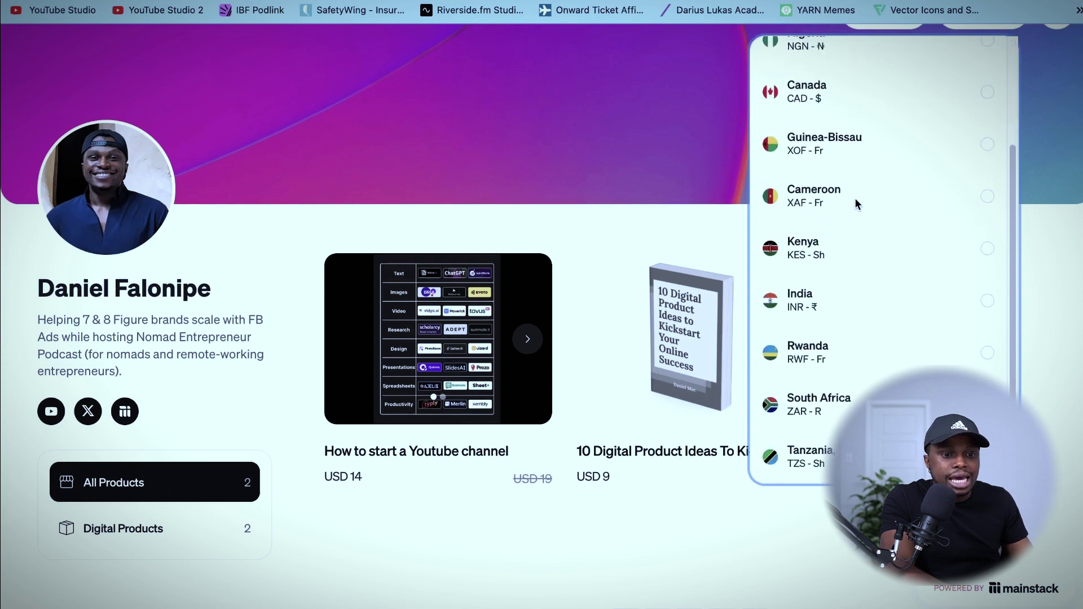
scroll(828, 327, down, 2)
click(986, 315)
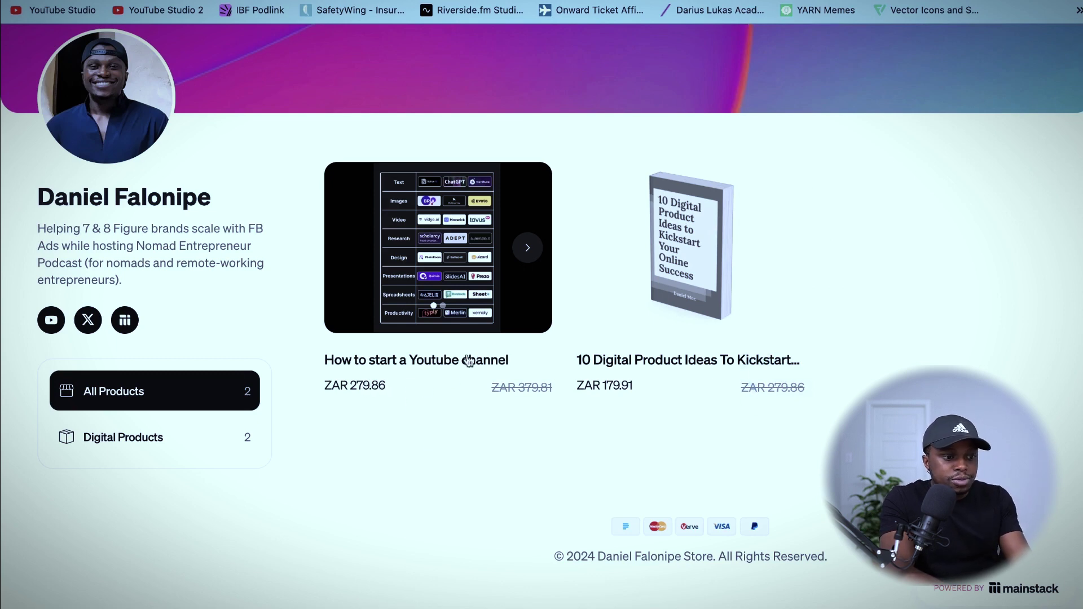
Open the How to start a Youtube channel page, highlight its ZAR 279.86 price, and start checkout.
click(417, 358)
scroll(513, 419, down, 5)
scroll(514, 423, down, 1)
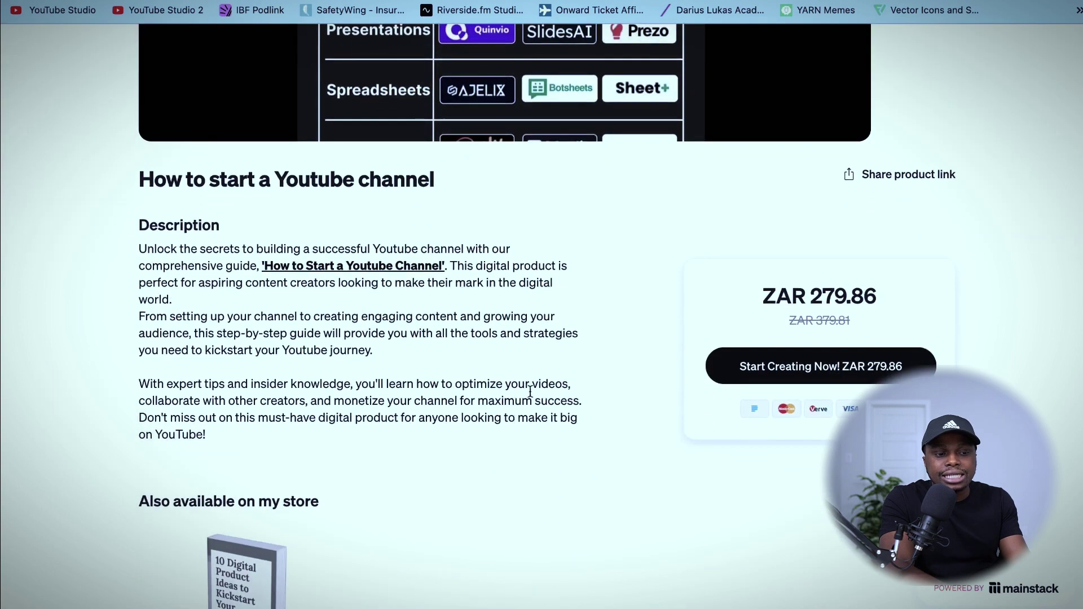
drag(812, 299, 872, 299)
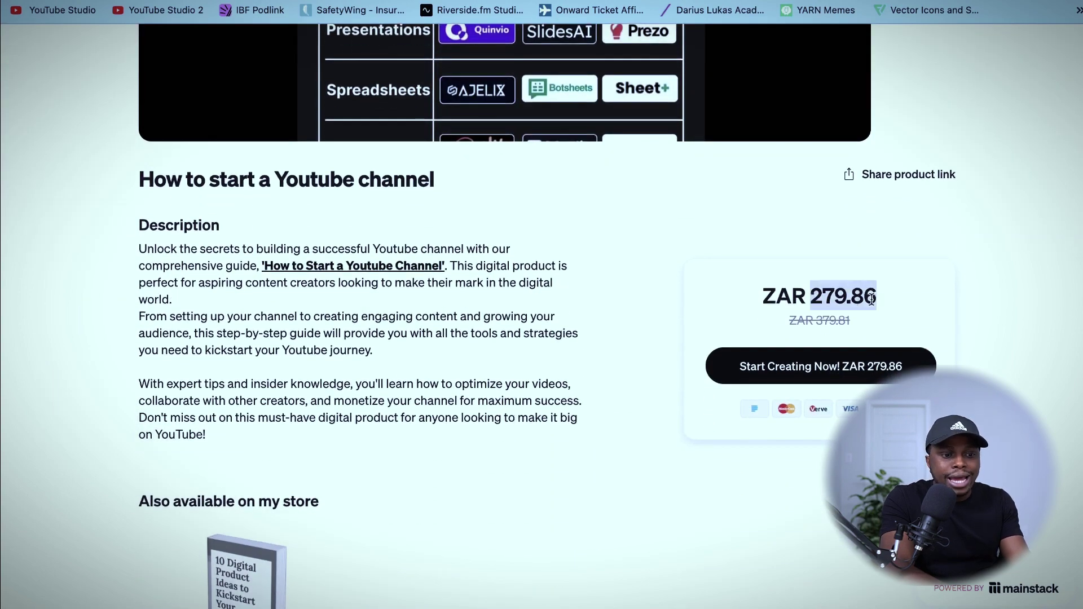
click(810, 366)
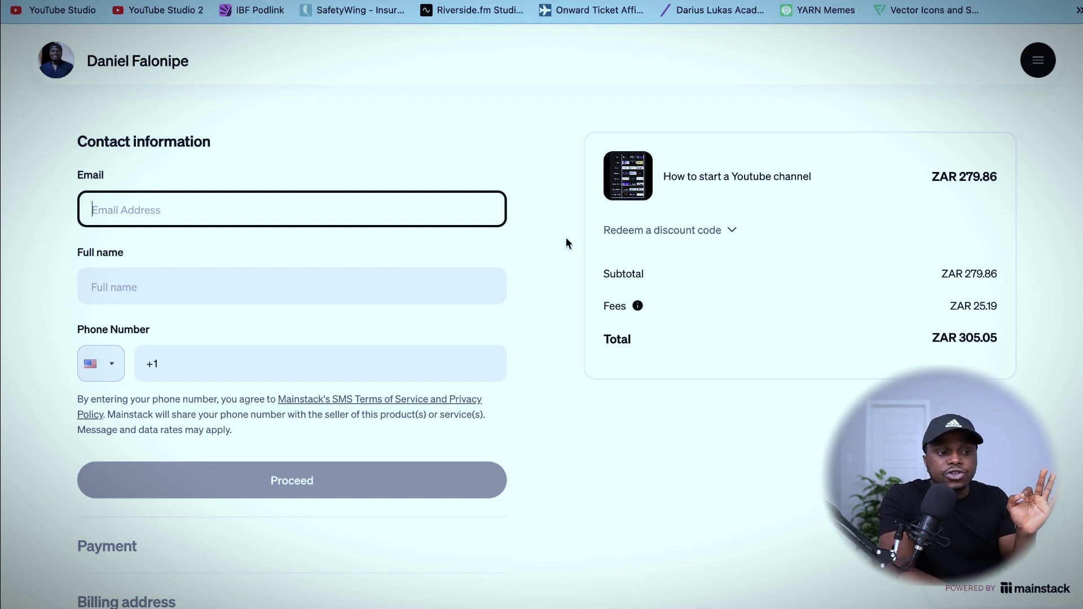
Leave the checkout and return to the storefront listing both products in ZAR.
click(82, 2)
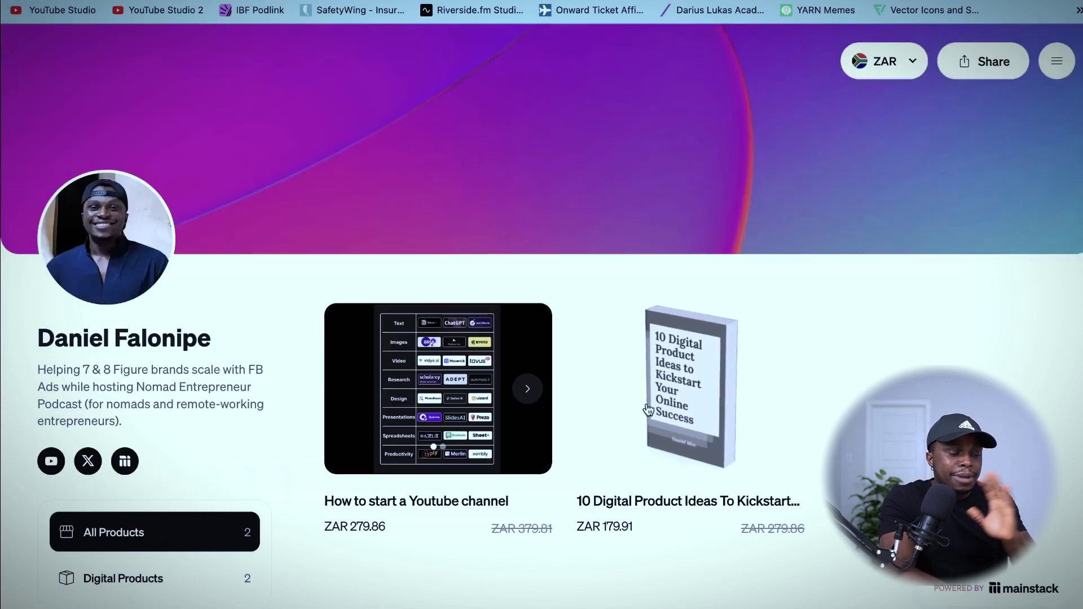
Copy the 'How to start a Youtube channel' share link and go back to the product page.
scroll(330, 441, down, 1)
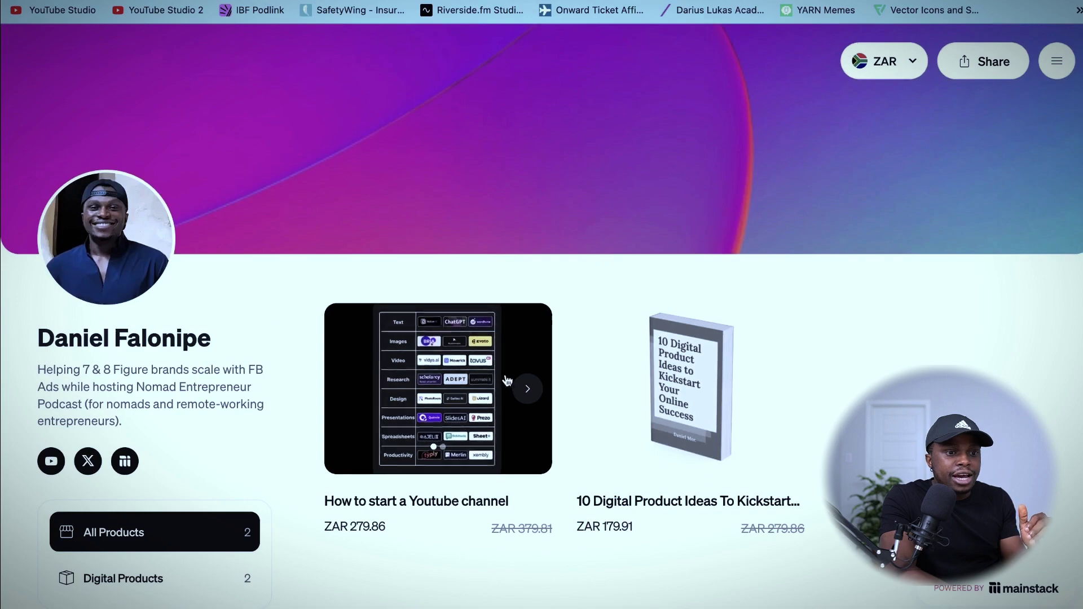
key(ctrl+Right)
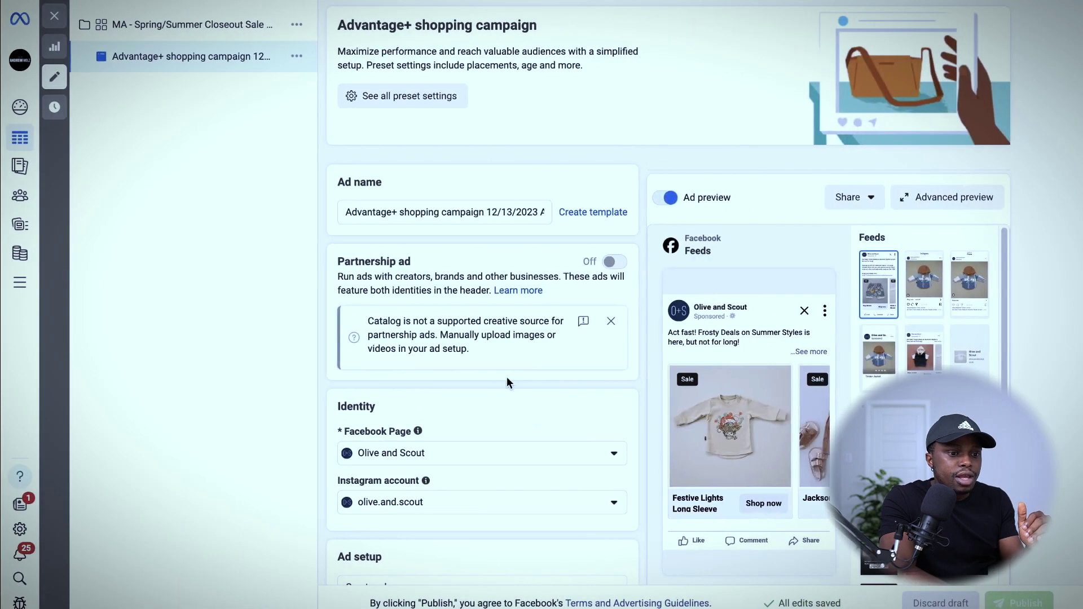
key(ctrl+Right)
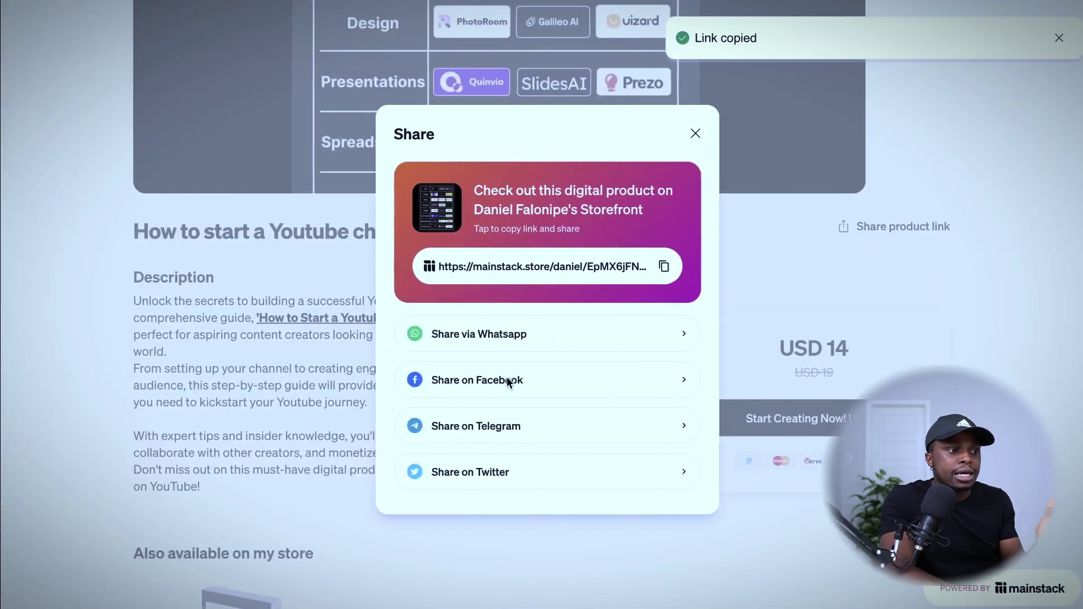
click(939, 258)
scroll(926, 249, up, 5)
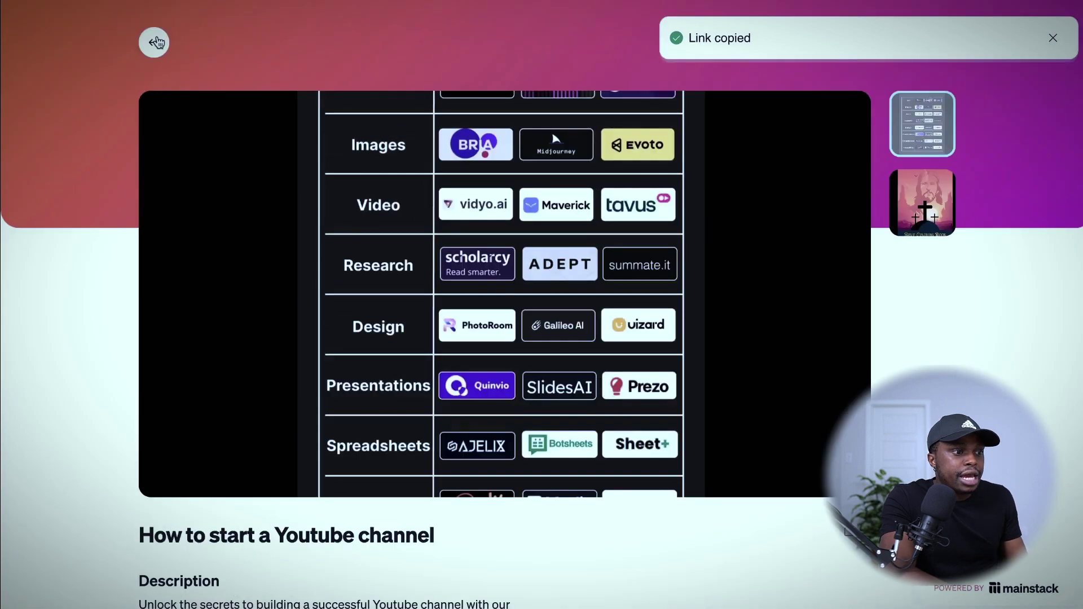
click(153, 41)
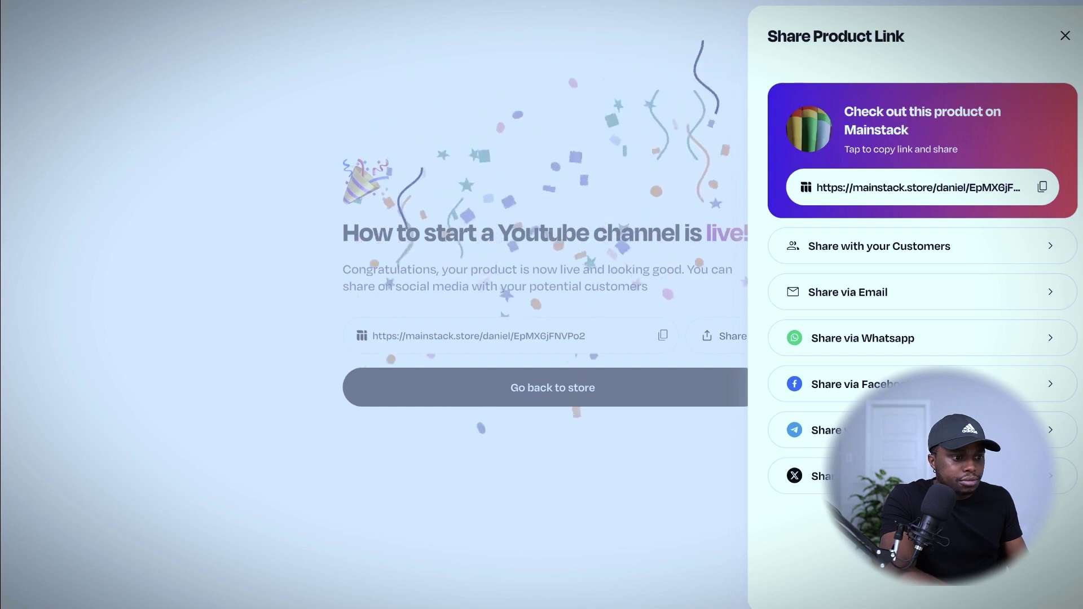
Close the share link panel, return to the store, then open the Link in Bio manager from Home.
click(573, 150)
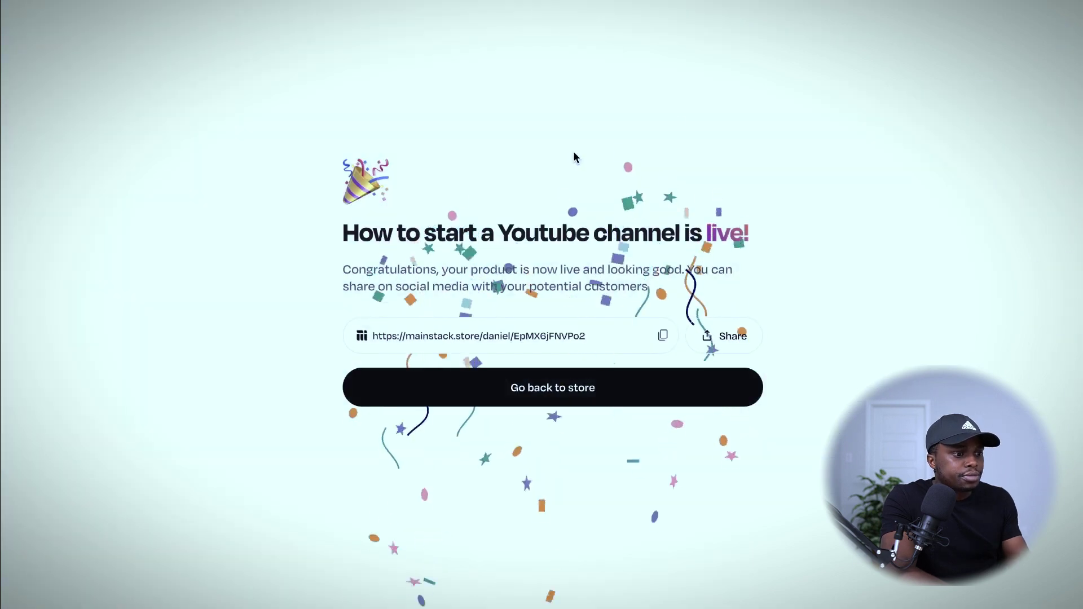
click(477, 387)
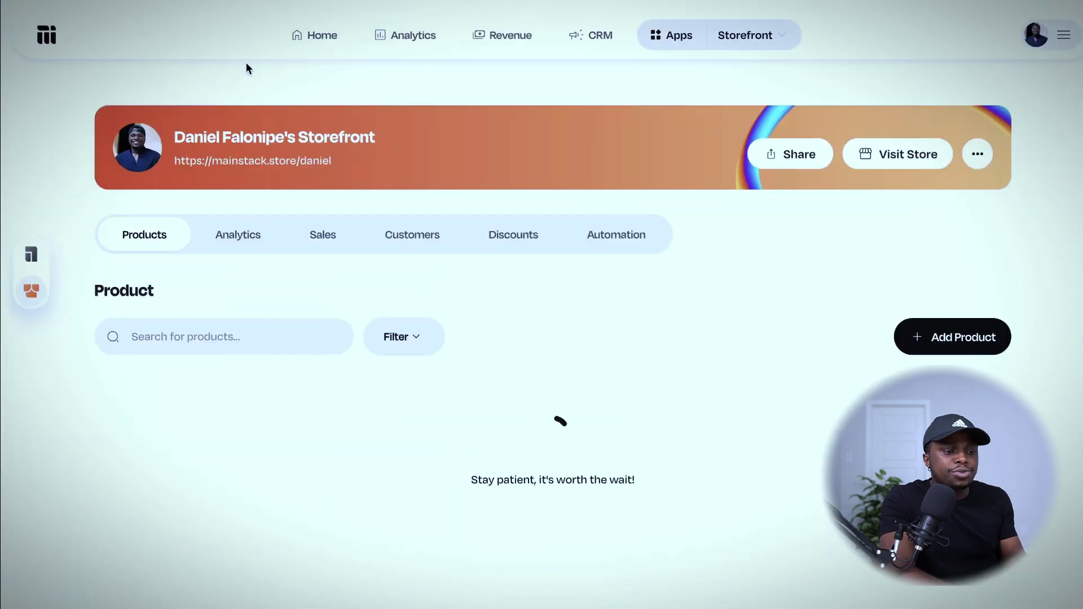
click(320, 43)
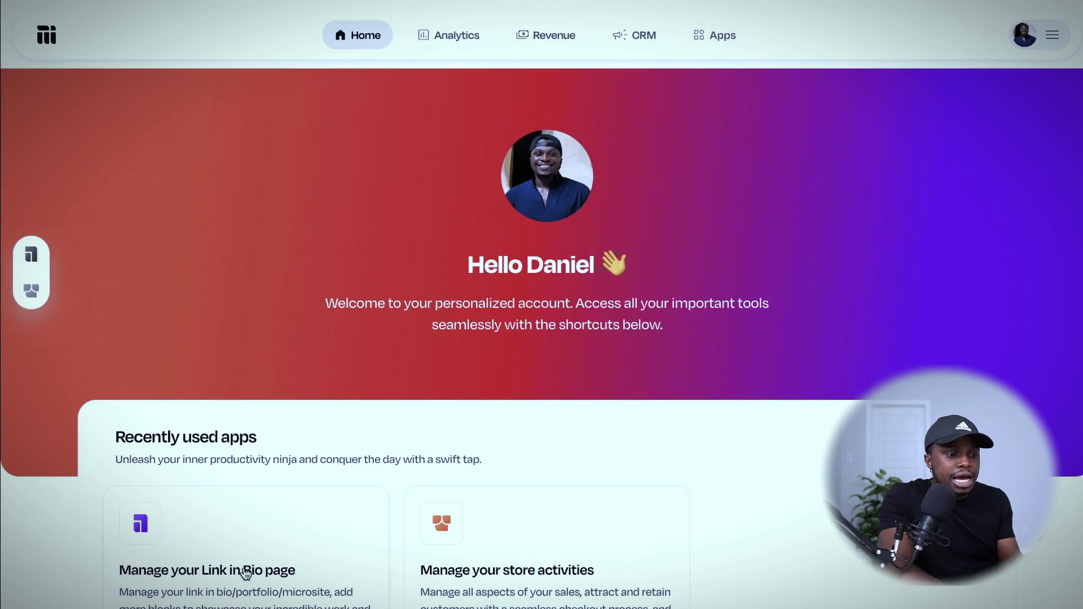
click(244, 572)
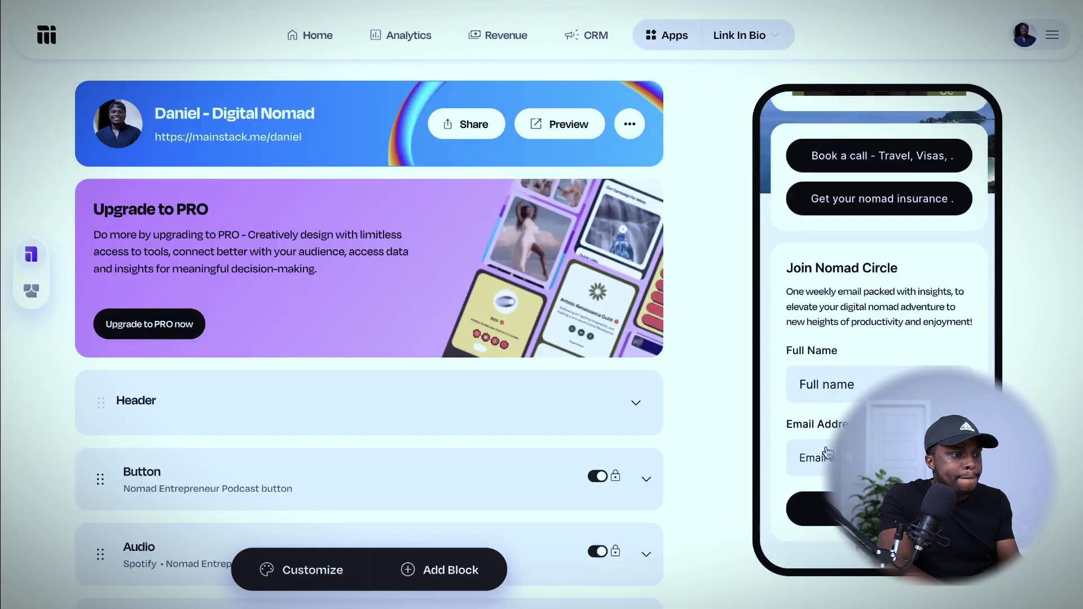
Inspect the Join Nomad Circle block and try a Buttons block before returning to block types.
scroll(442, 457, down, 5)
scroll(442, 458, up, 2)
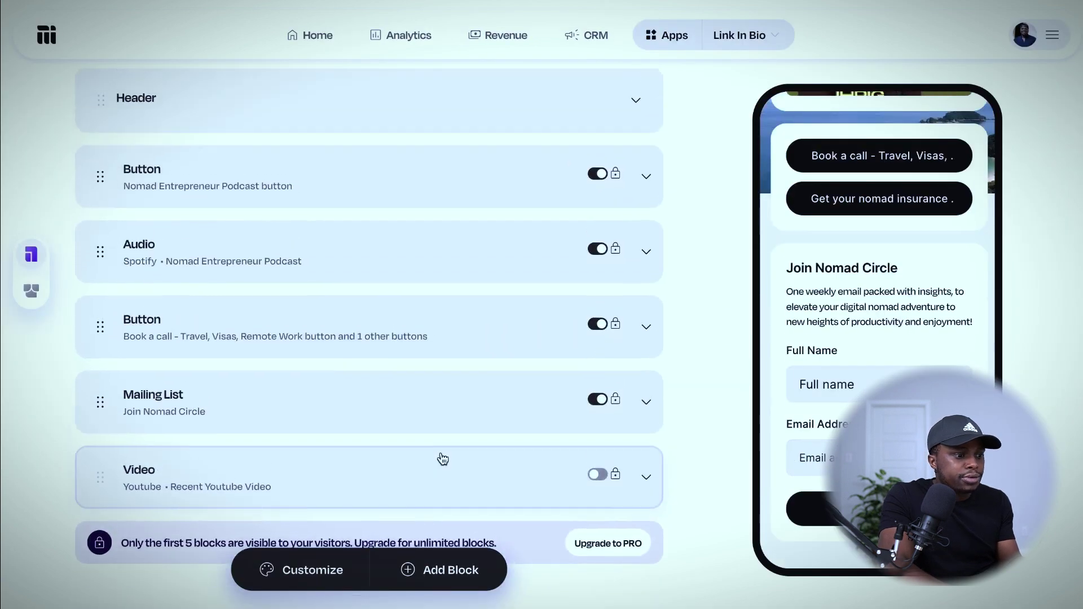
click(443, 389)
scroll(337, 444, down, 2)
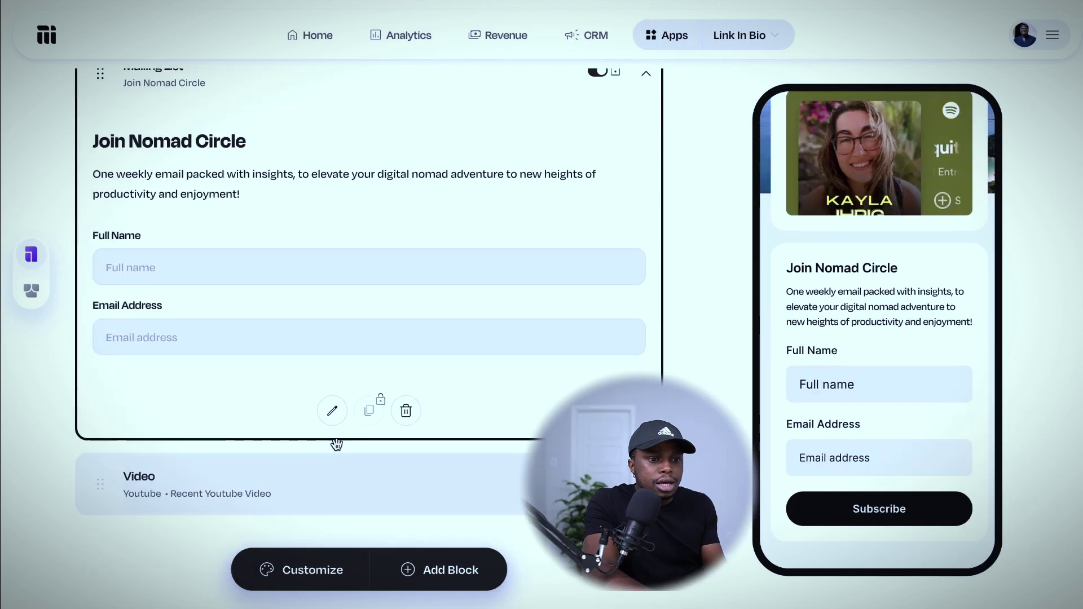
scroll(336, 444, up, 5)
click(450, 570)
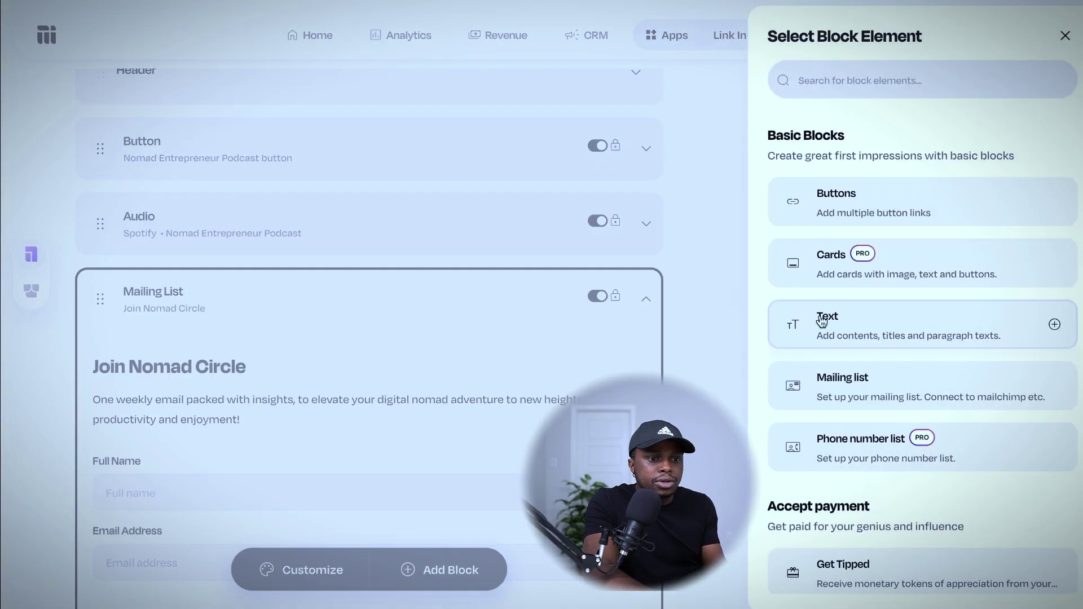
click(854, 210)
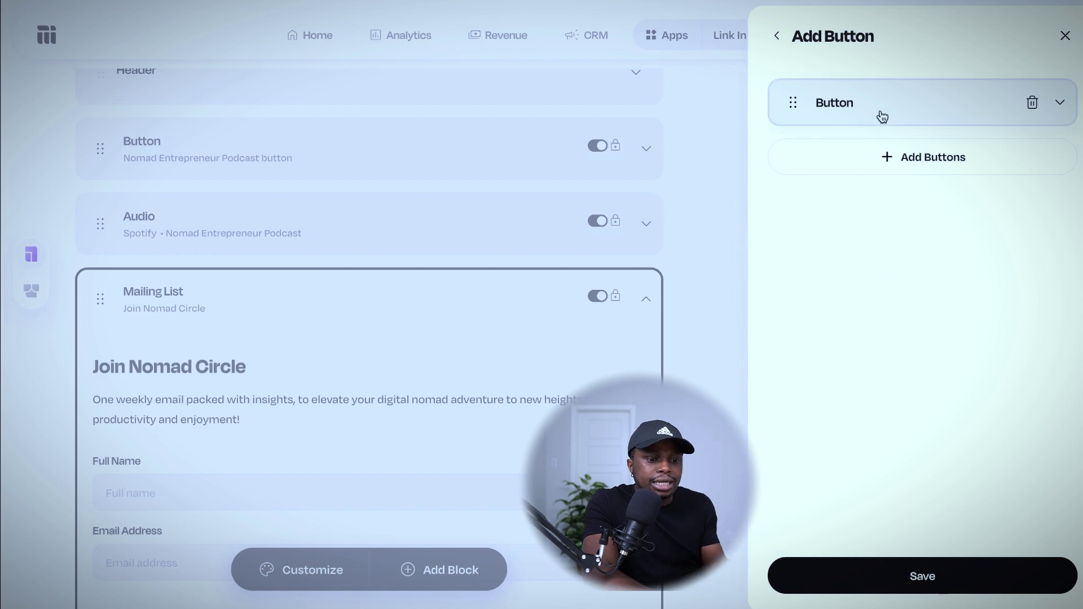
click(876, 107)
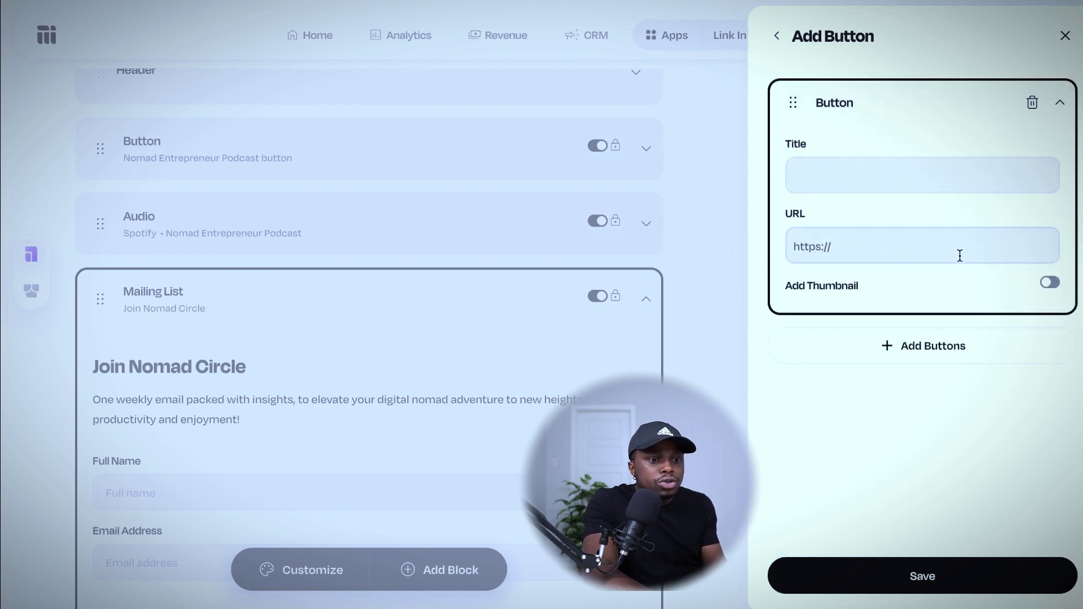
click(777, 36)
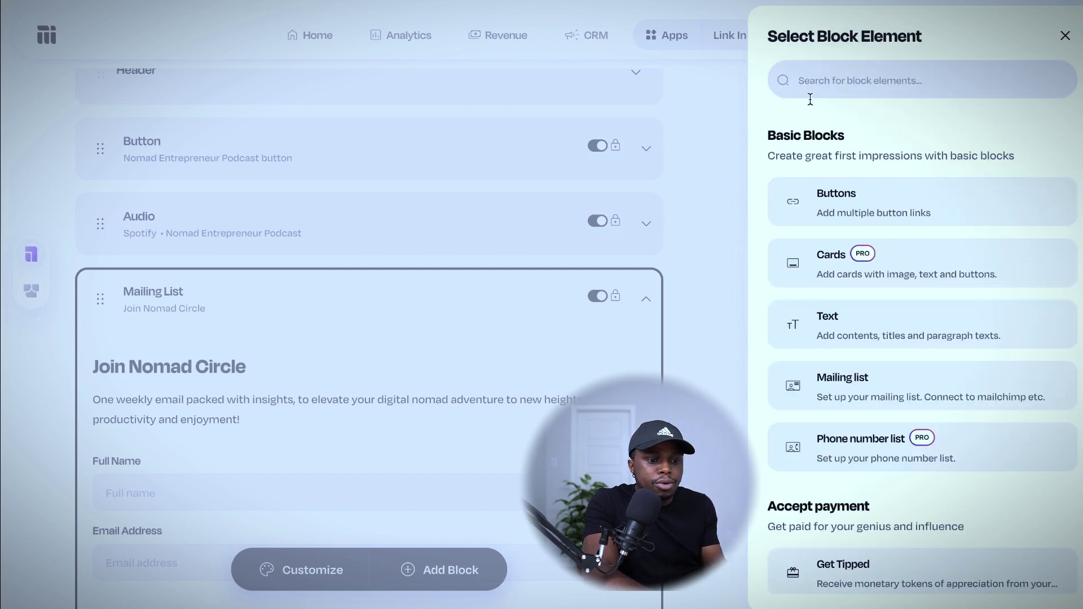
Add a Store block showing 'How to start a Youtube channel' and save it.
scroll(876, 254, down, 3)
scroll(869, 395, down, 8)
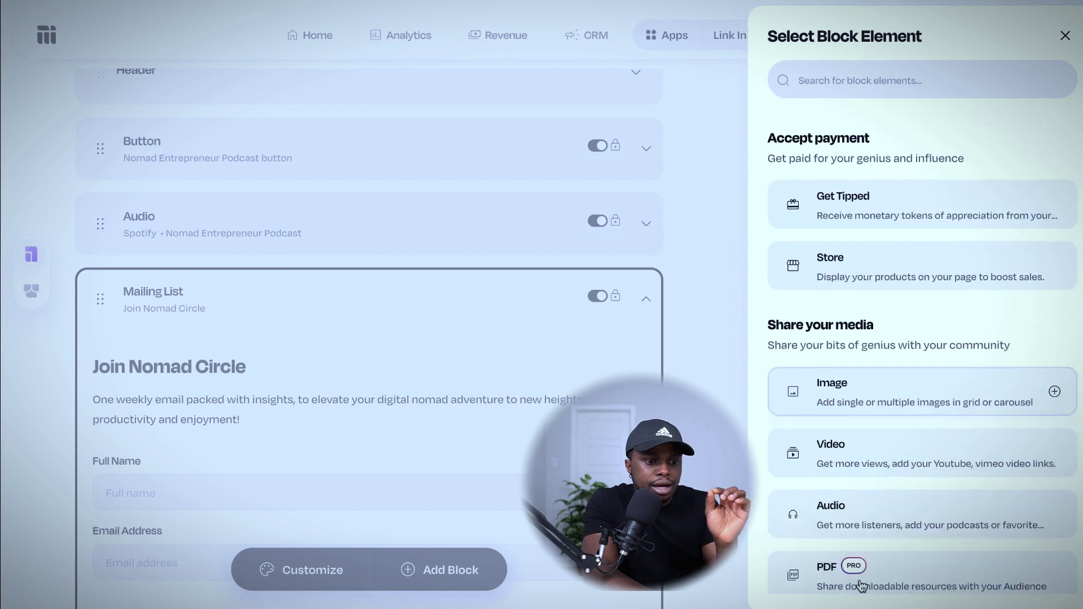
scroll(856, 497, up, 9)
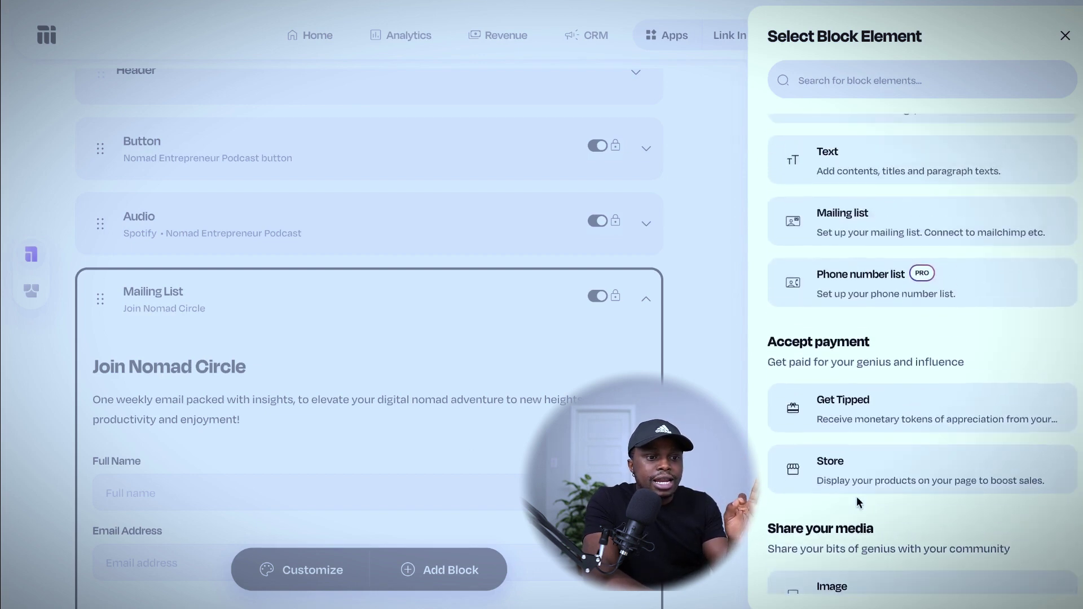
click(858, 472)
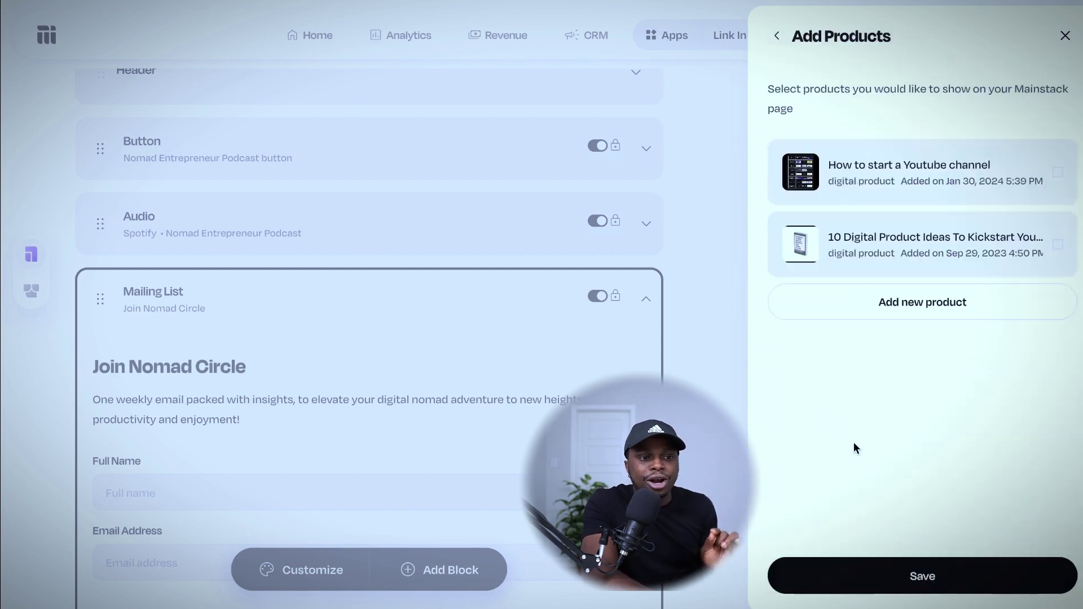
click(882, 176)
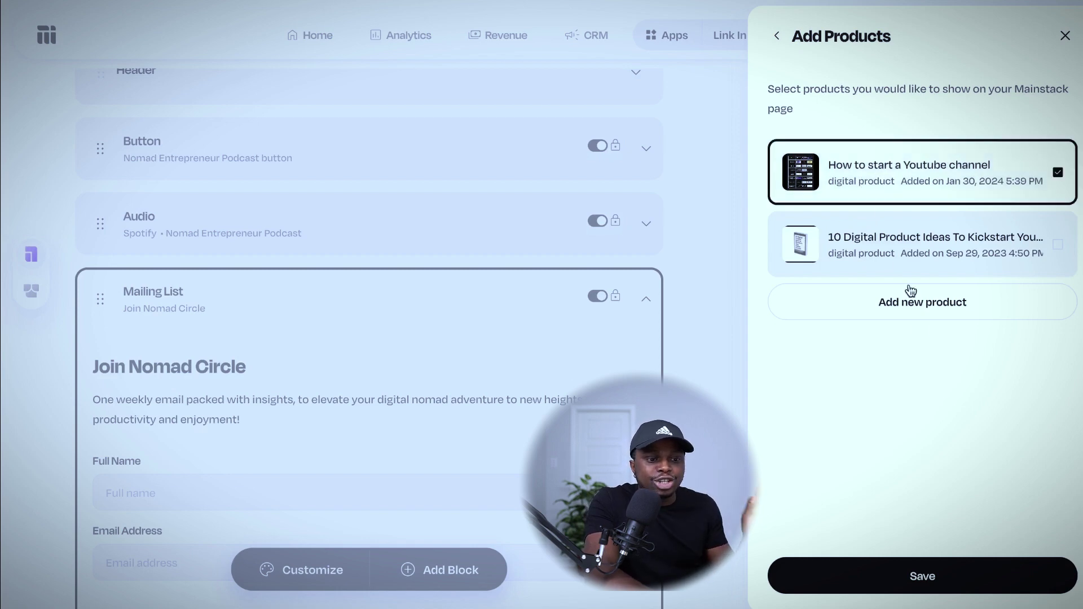
click(933, 569)
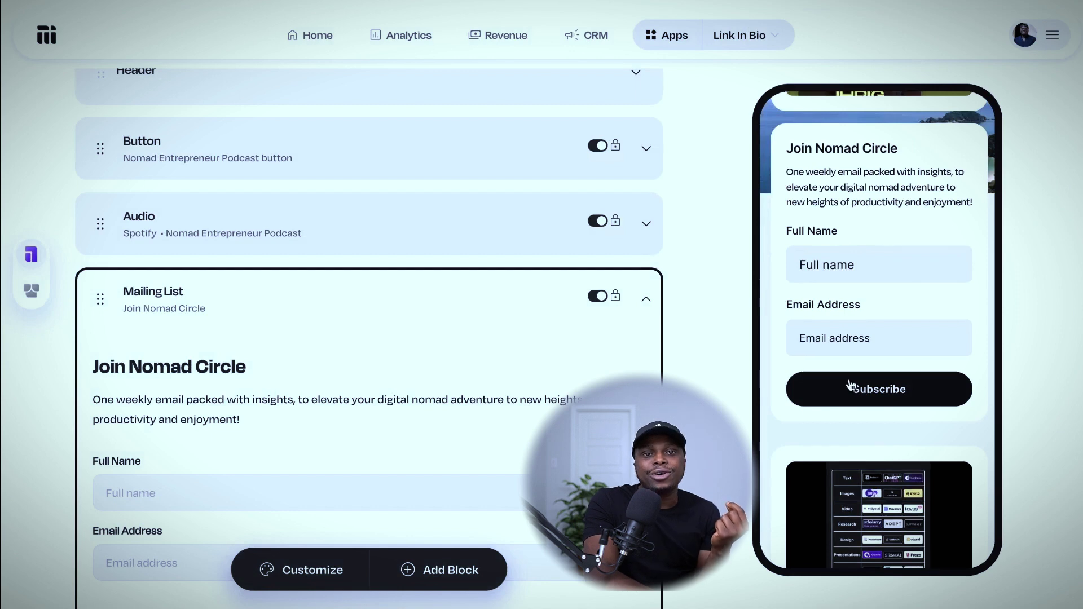